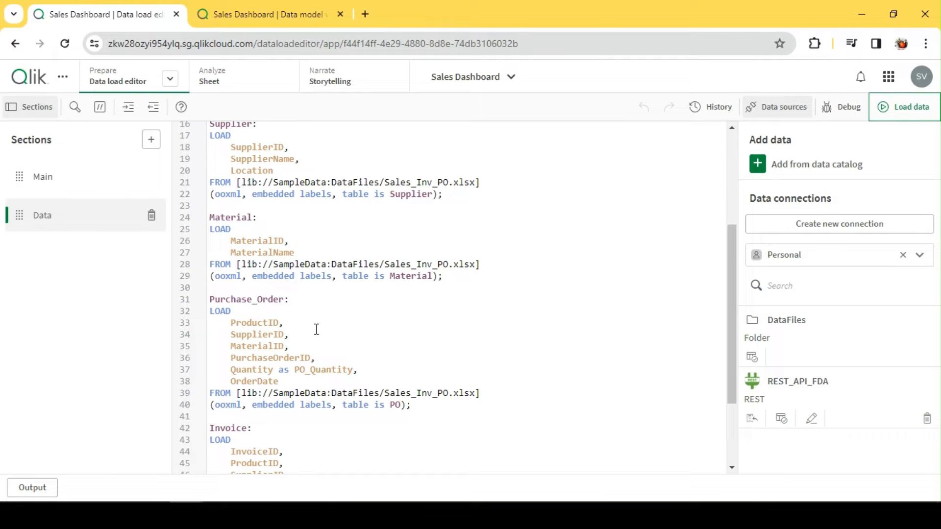
# Review the table loads in the Data section, comparing the ID fields shared by Purchase_Order and Invoice.
pyautogui.scroll(3, 317, 329)
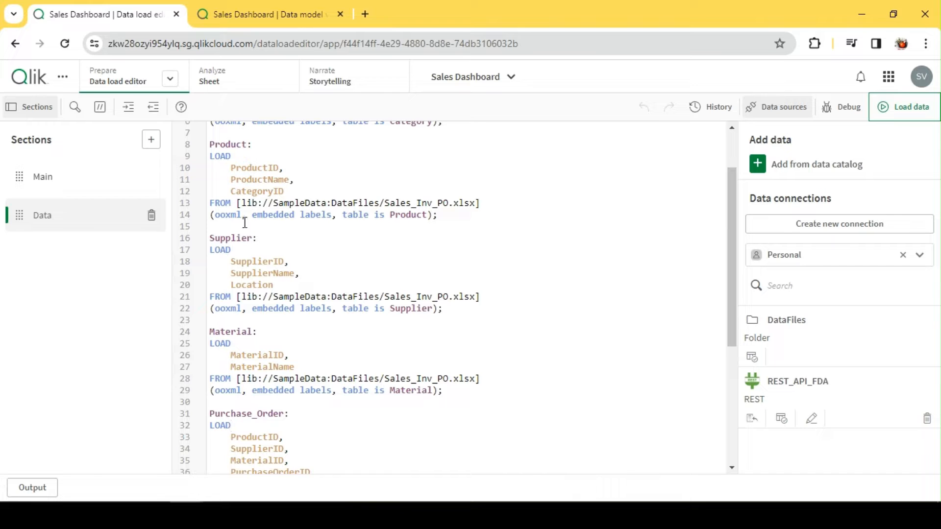
pyautogui.scroll(2, 254, 176)
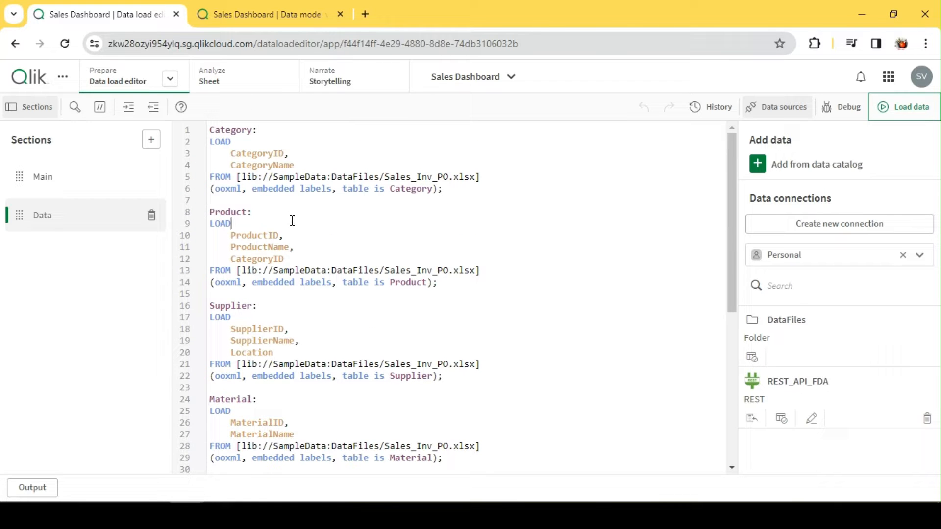
pyautogui.scroll(-6, 371, 319)
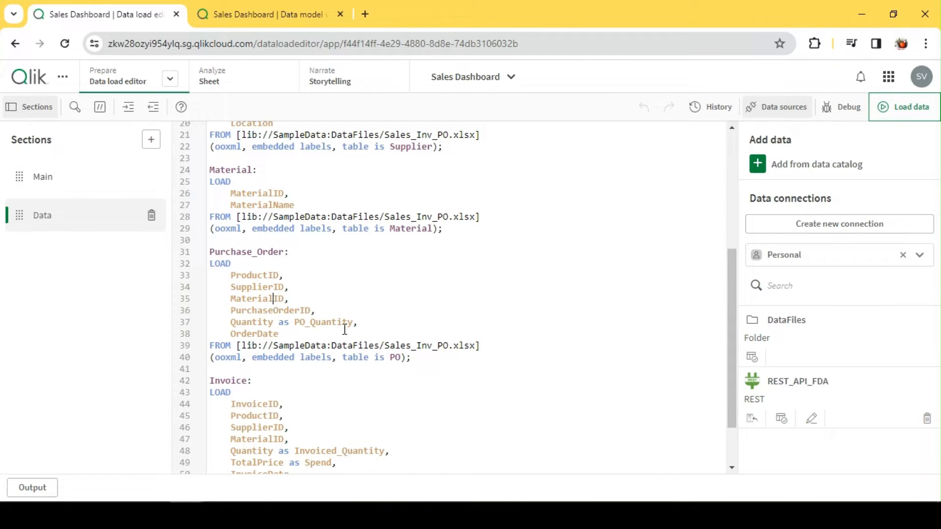
pyautogui.scroll(-2, 357, 411)
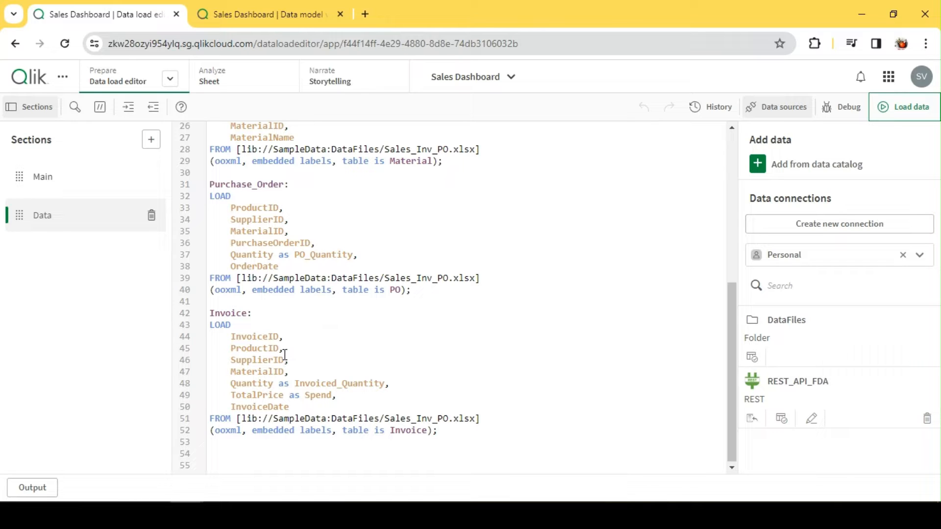
pyautogui.moveTo(289, 374); pyautogui.dragTo(223, 341)
pyautogui.moveTo(319, 244); pyautogui.dragTo(216, 201)
pyautogui.click(339, 240)
pyautogui.scroll(6, 334, 360)
pyautogui.scroll(-6, 333, 361)
pyautogui.scroll(6, 361, 346)
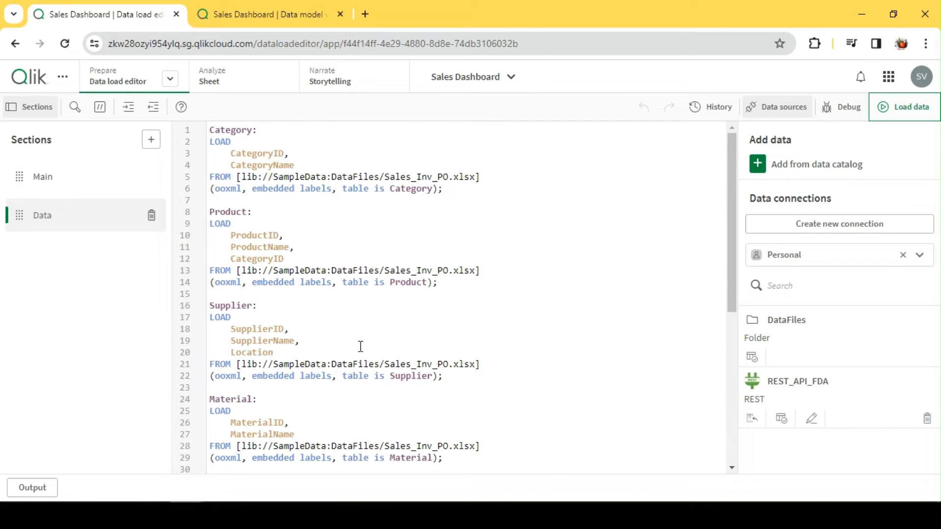
# Examine in the data model viewer how the Purchase_Order, Invoice, Material, Supplier, Product and Category tables are associated.
pyautogui.click(252, 10)
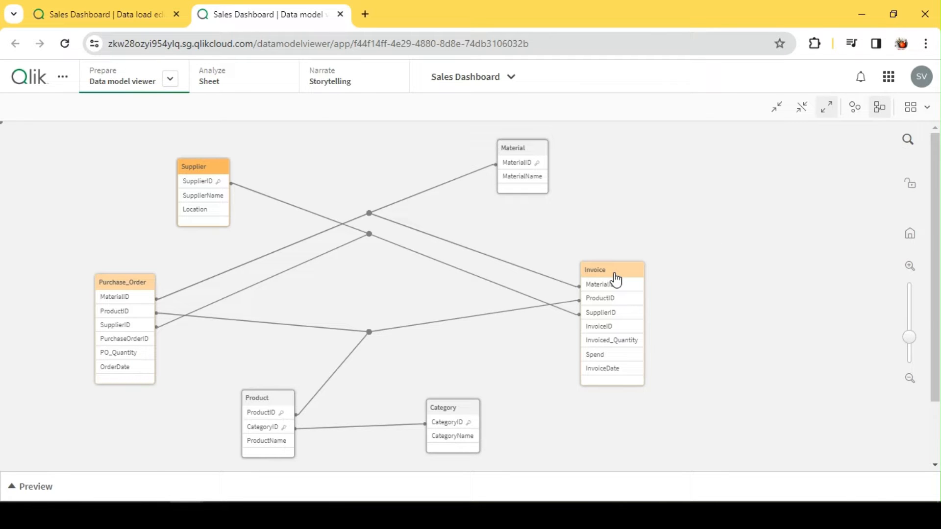
pyautogui.click(129, 286)
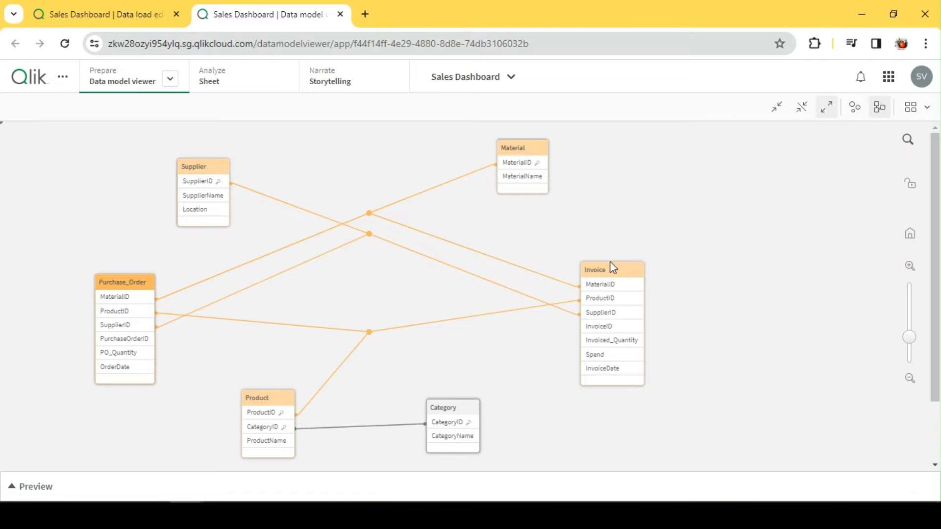
pyautogui.click(614, 277)
pyautogui.click(668, 231)
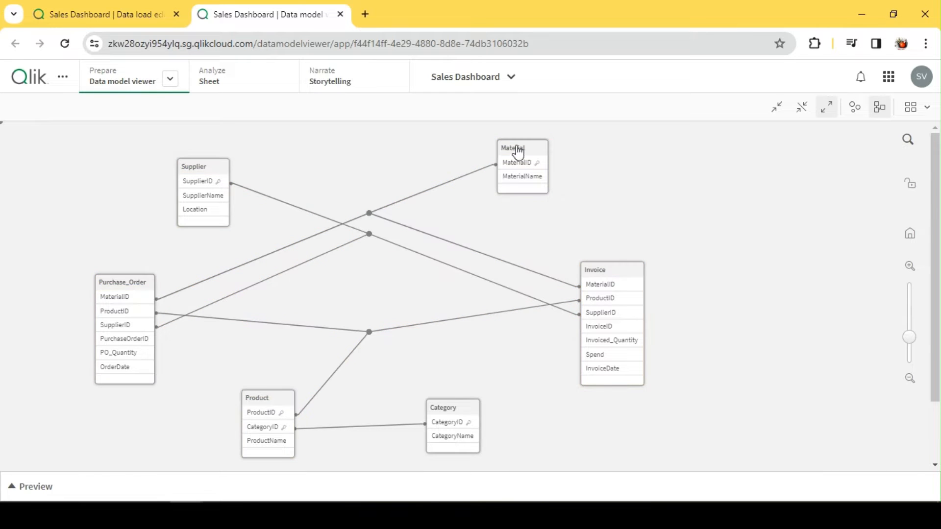
pyautogui.click(518, 149)
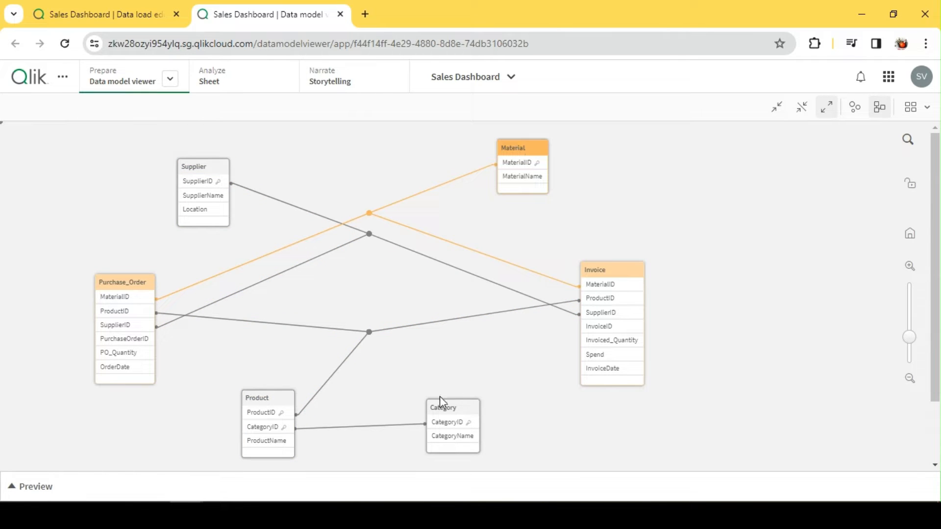
pyautogui.click(193, 166)
pyautogui.click(532, 148)
pyautogui.click(211, 169)
pyautogui.click(263, 399)
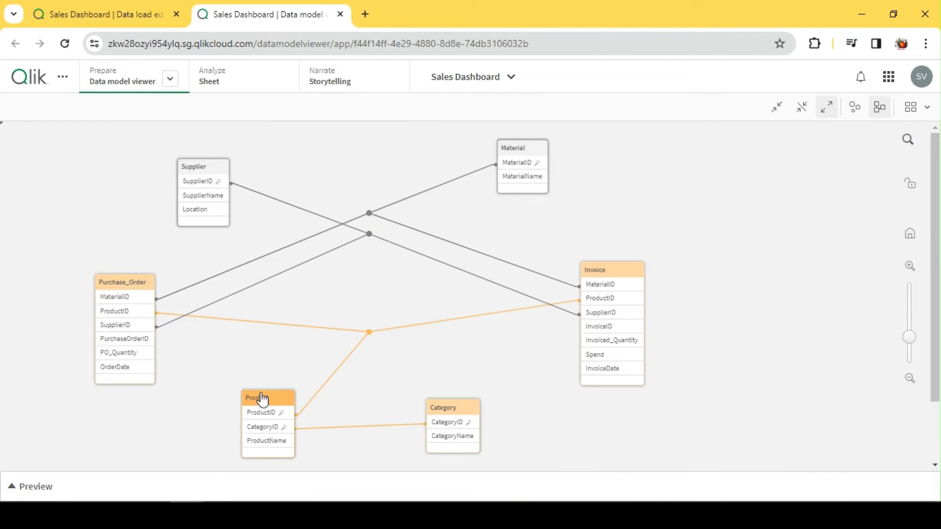
pyautogui.moveTo(459, 412); pyautogui.dragTo(442, 417)
pyautogui.click(275, 407)
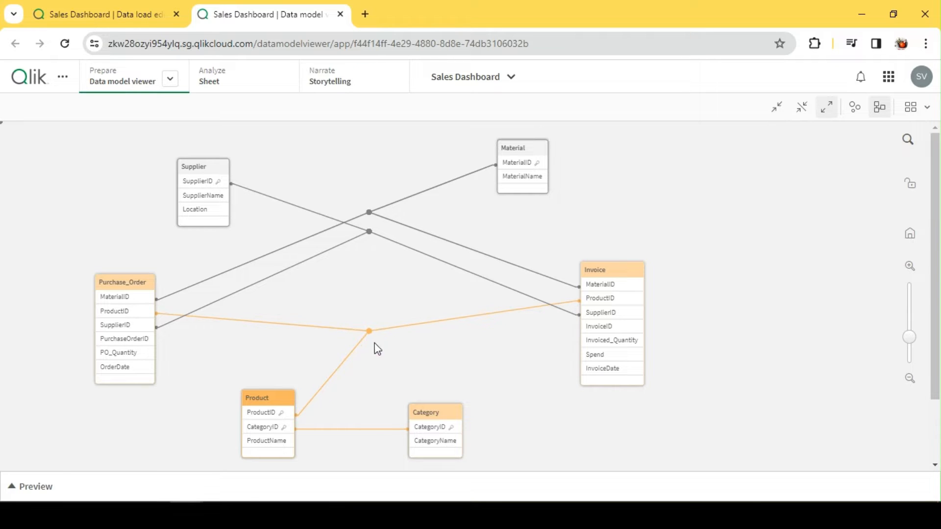
# Compare the associations of the Invoice and Purchase_Order tables in the data model.
pyautogui.click(602, 278)
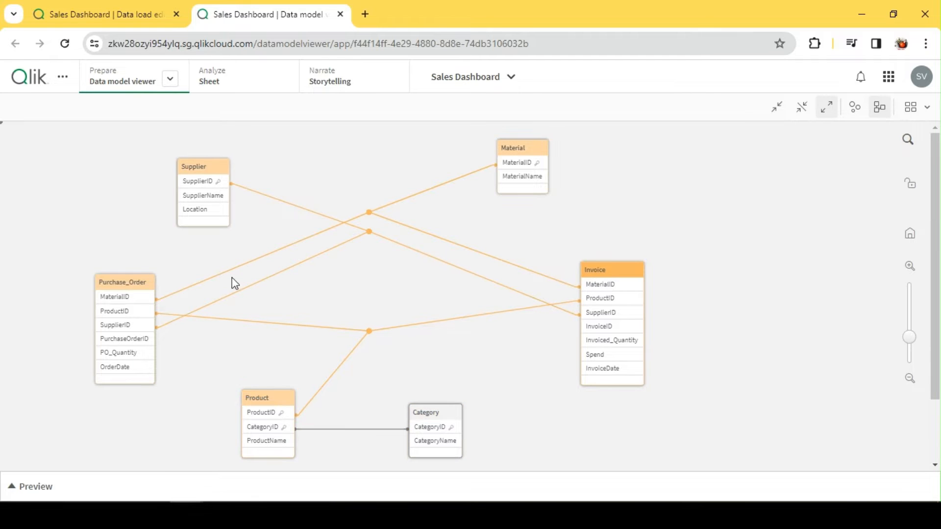
pyautogui.click(640, 271)
pyautogui.click(133, 285)
pyautogui.click(621, 276)
pyautogui.click(141, 284)
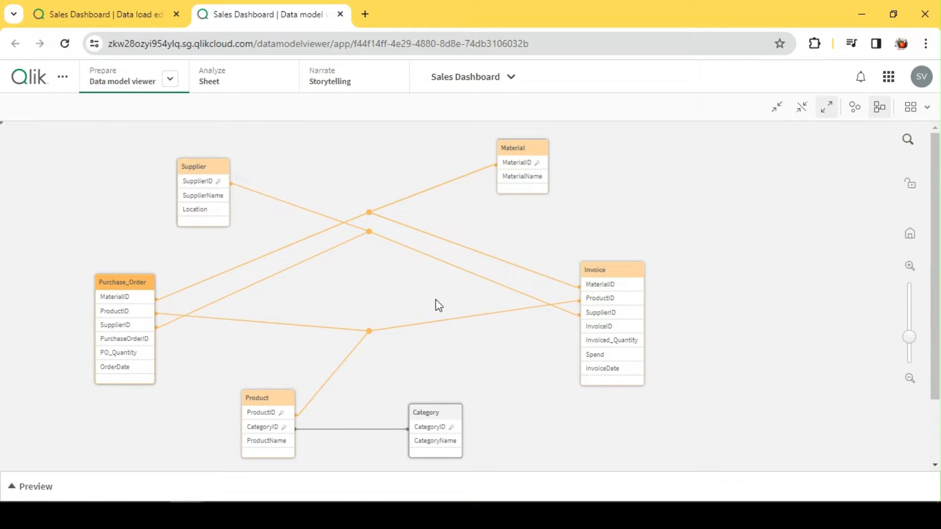
pyautogui.click(609, 283)
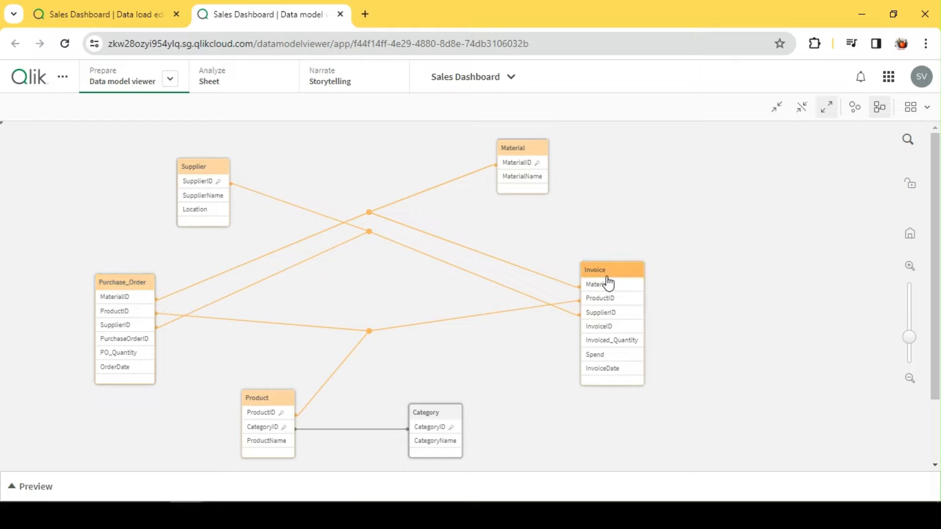
pyautogui.click(110, 281)
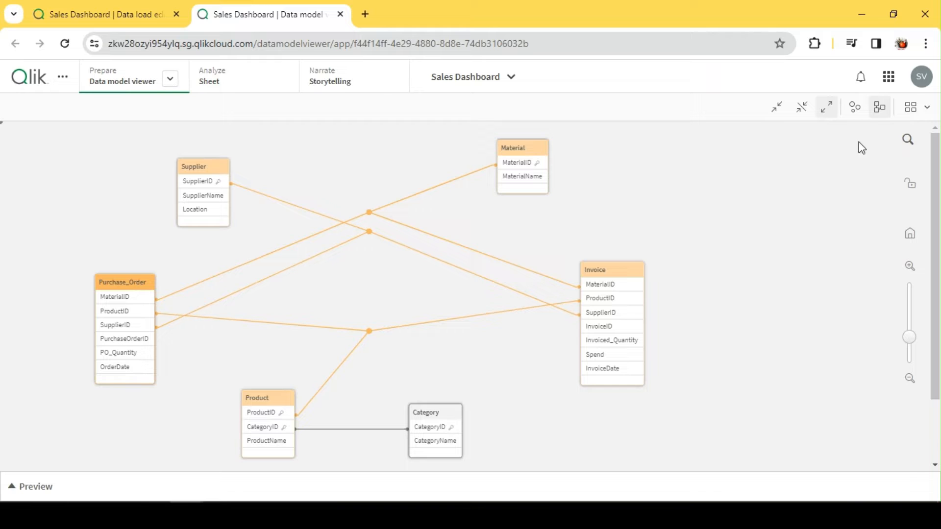
# Show the internal table view and examine how the $Syn 1 table connects to the other tables.
pyautogui.click(855, 107)
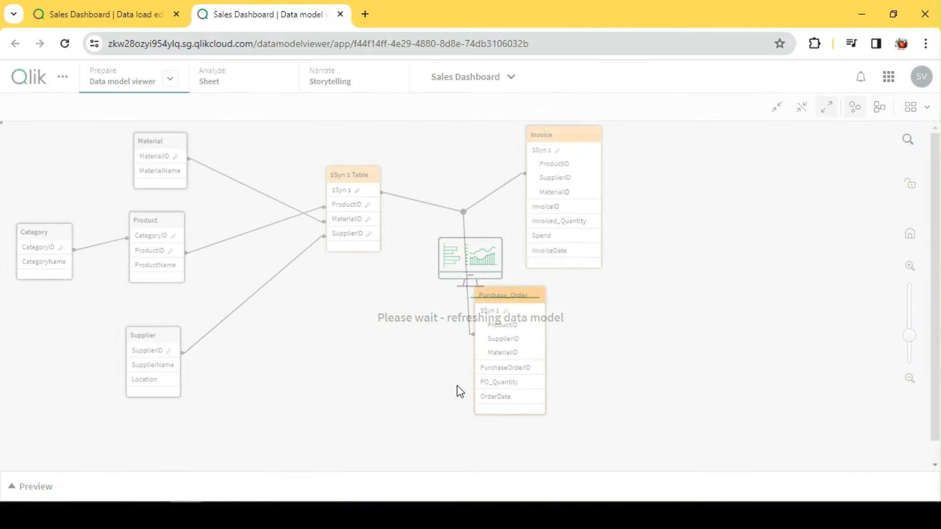
pyautogui.click(357, 179)
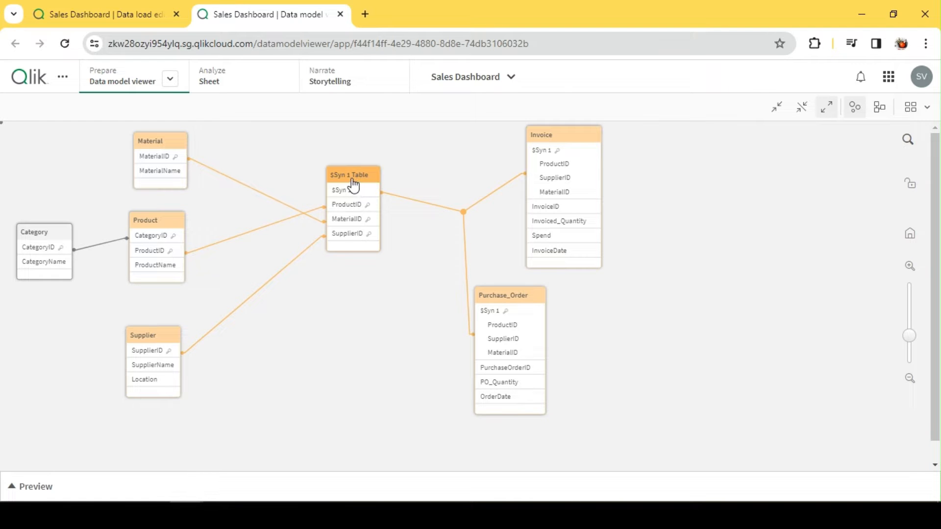
pyautogui.moveTo(355, 177); pyautogui.dragTo(356, 198)
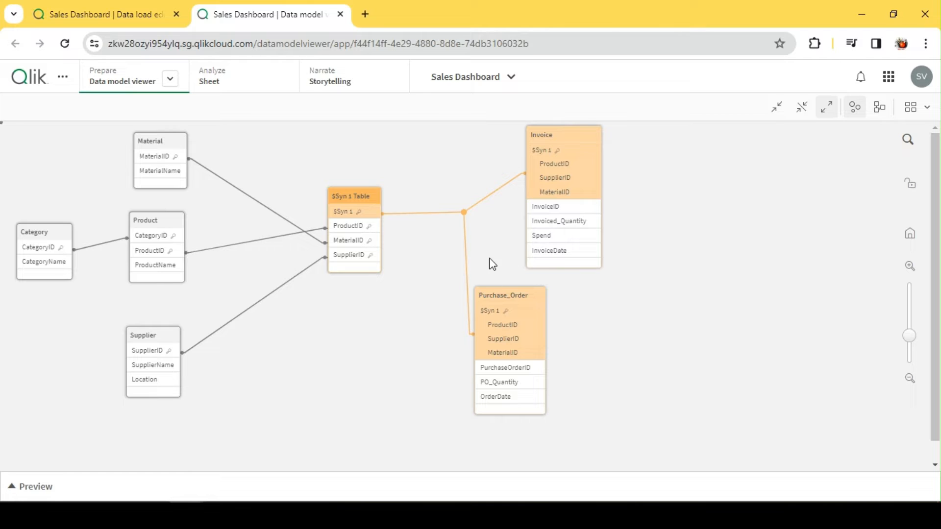
pyautogui.click(357, 201)
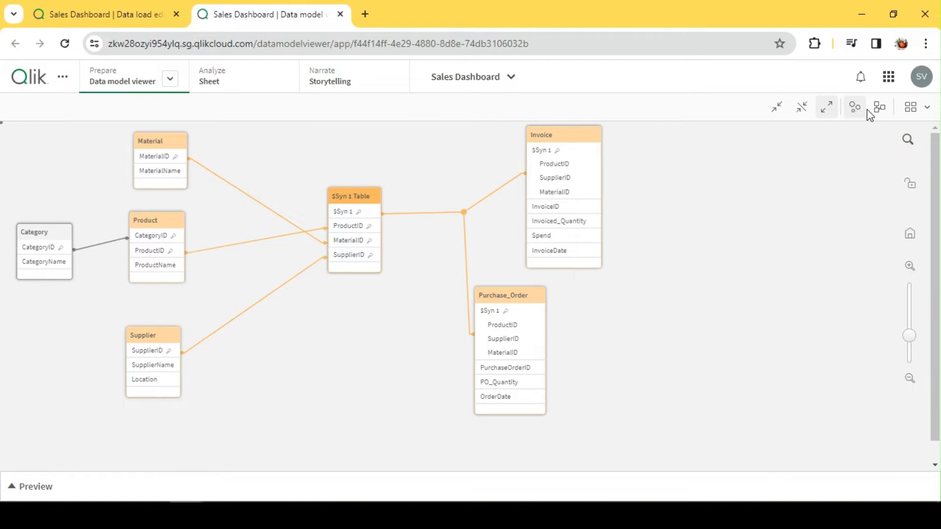
# In the data load editor's Data section, add a Link_Table: label between the Material and Purchase_Order loads.
pyautogui.click(135, 22)
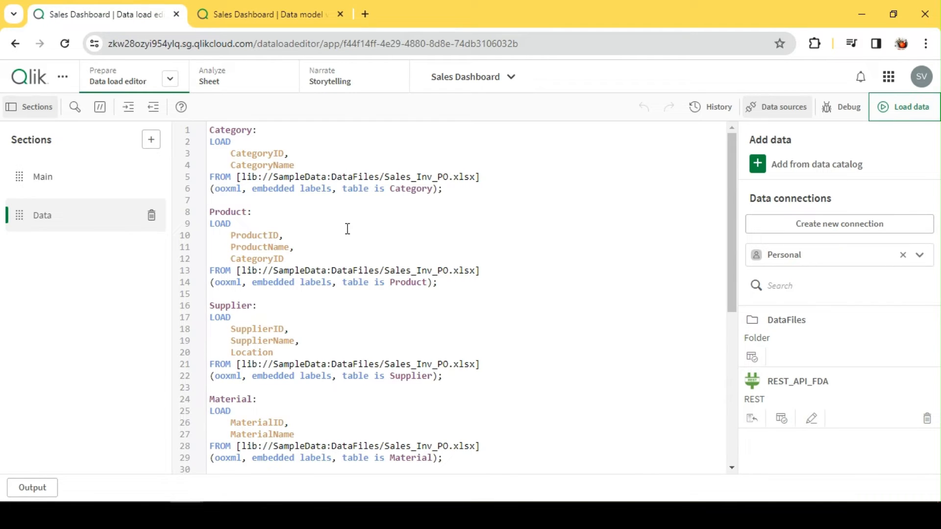
pyautogui.click(237, 140)
pyautogui.scroll(-5, 346, 359)
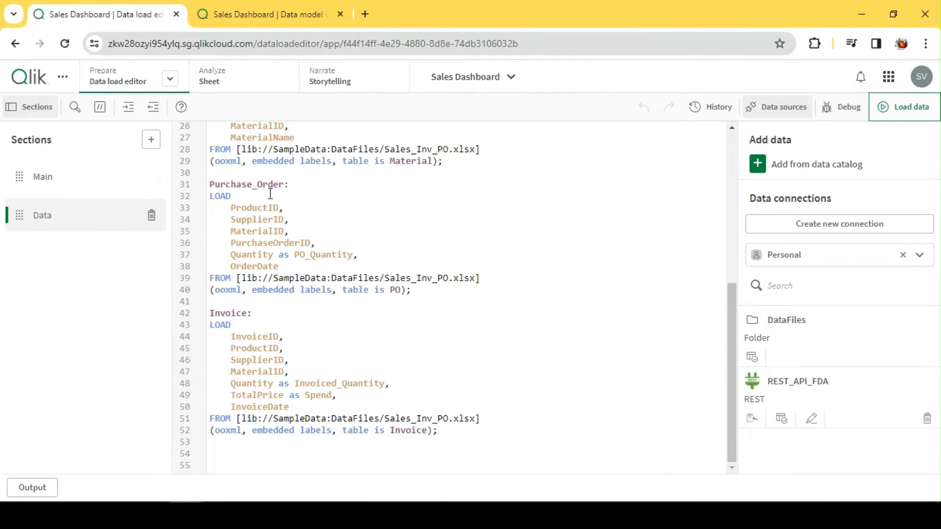
pyautogui.click(247, 172)
pyautogui.press('Return')
pyautogui.press('Return')
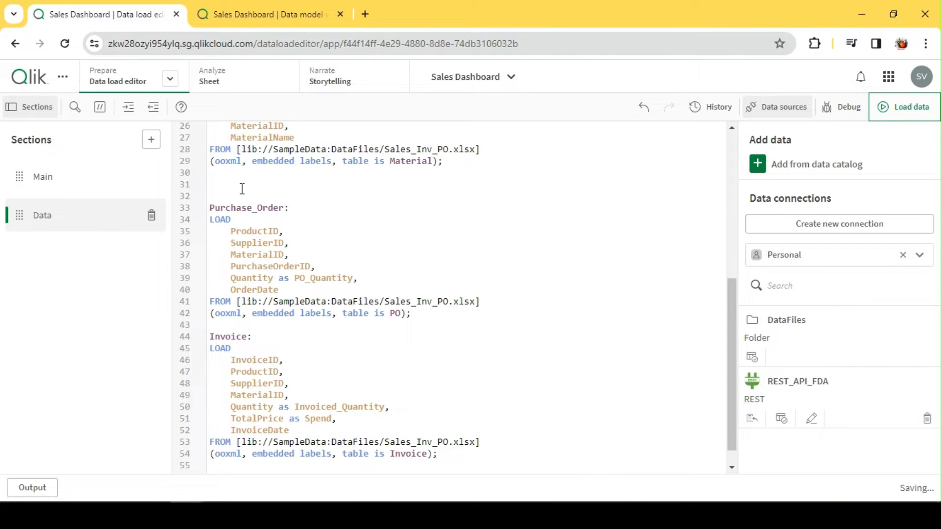
pyautogui.write('Lin')
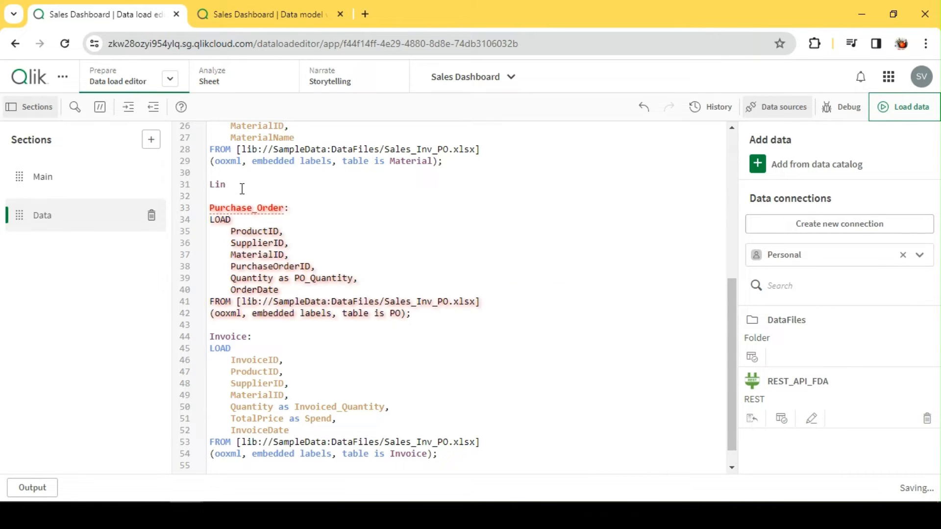
pyautogui.write('k_Tab')
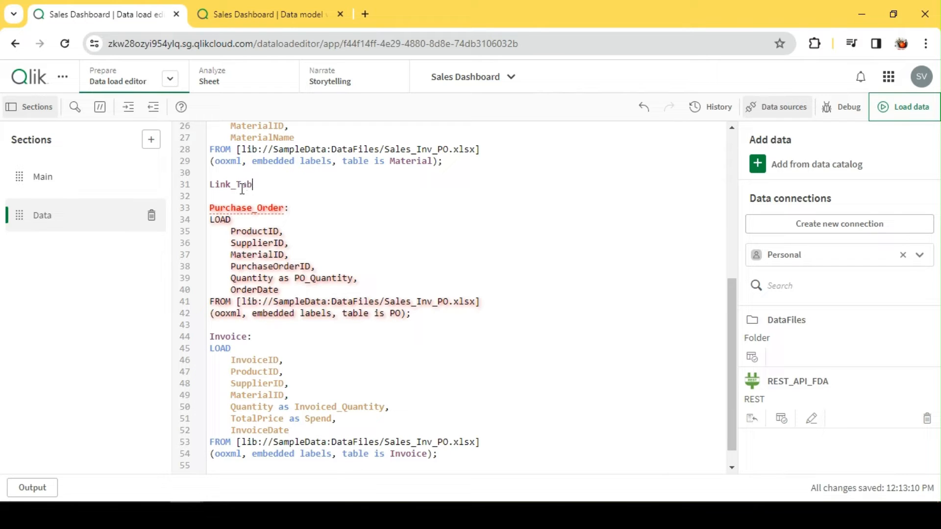
pyautogui.write('le:')
pyautogui.press('Return')
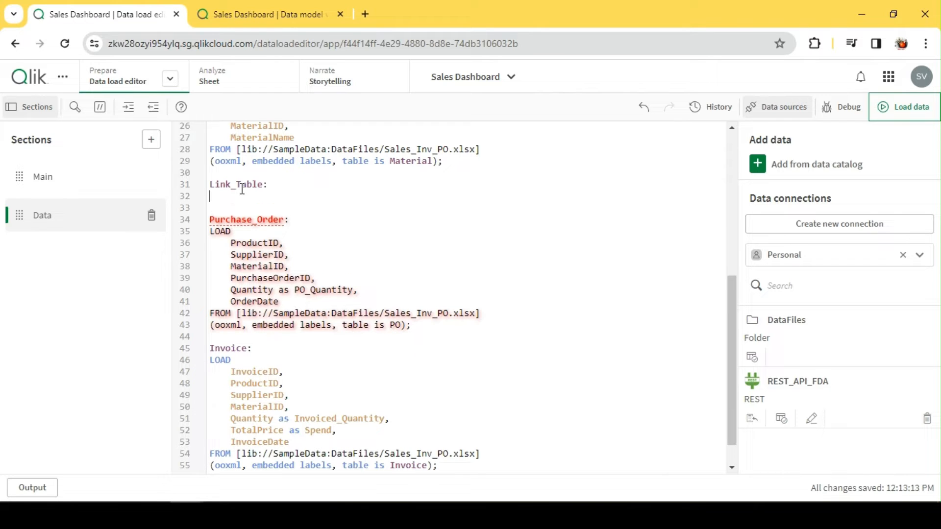
# Start a Load statement under the Link_Table label and paste a copy of the Purchase_Order LOAD statement below it.
pyautogui.press('Return')
pyautogui.write('Load')
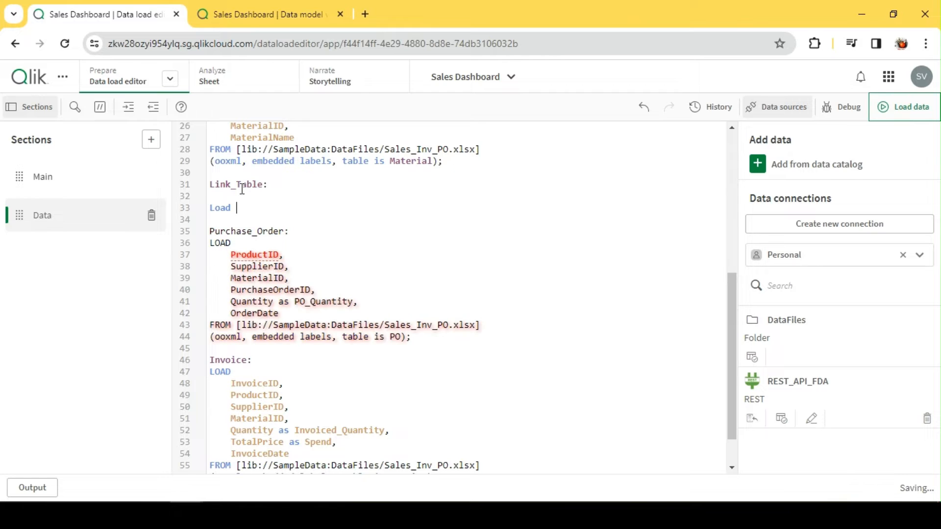
pyautogui.press('Return')
pyautogui.press('Return')
pyautogui.press('Return')
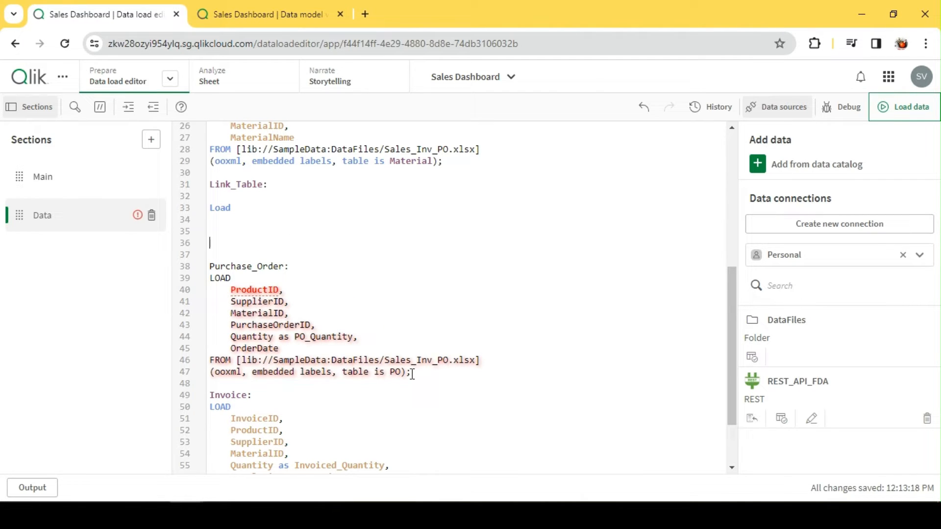
pyautogui.moveTo(412, 374); pyautogui.dragTo(208, 284)
pyautogui.hotkey('ctrl', 'c')
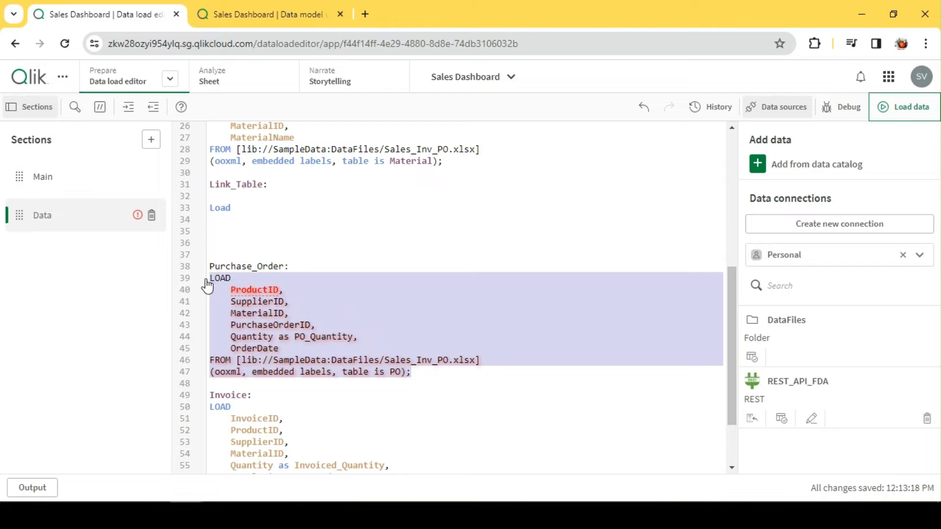
pyautogui.click(218, 232)
pyautogui.hotkey('ctrl', 'v')
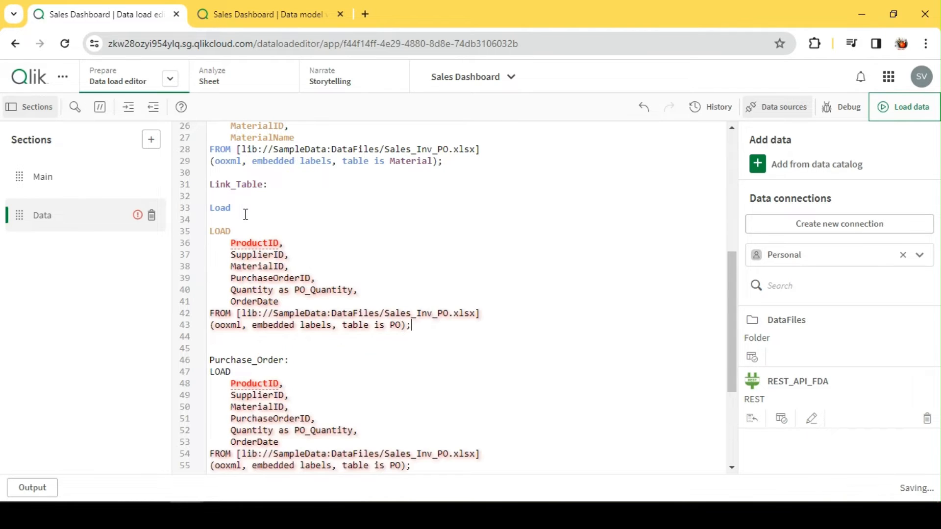
# Delete the redundant Load keyword and the extra blank lines above the copied LOAD statement.
pyautogui.doubleClick(221, 208)
pyautogui.press('BackSpace')
pyautogui.press('BackSpace')
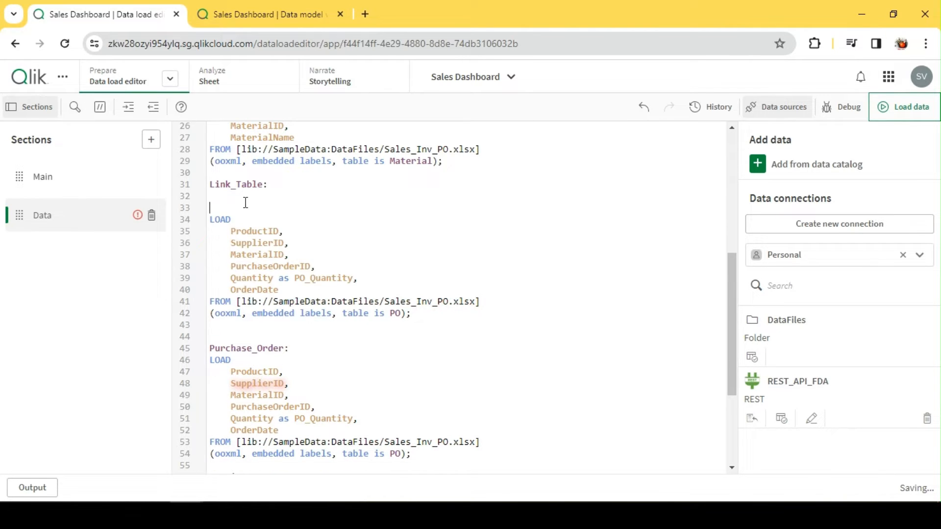
pyautogui.press('Delete')
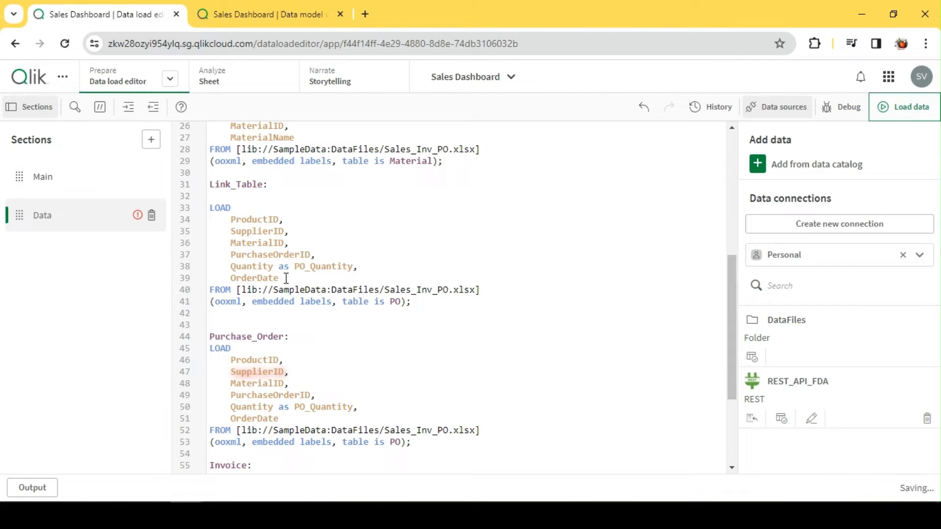
# Remove the PurchaseOrderID, Quantity as PO_Quantity and OrderDate fields from the Link_Table load.
pyautogui.moveTo(287, 278); pyautogui.dragTo(205, 266)
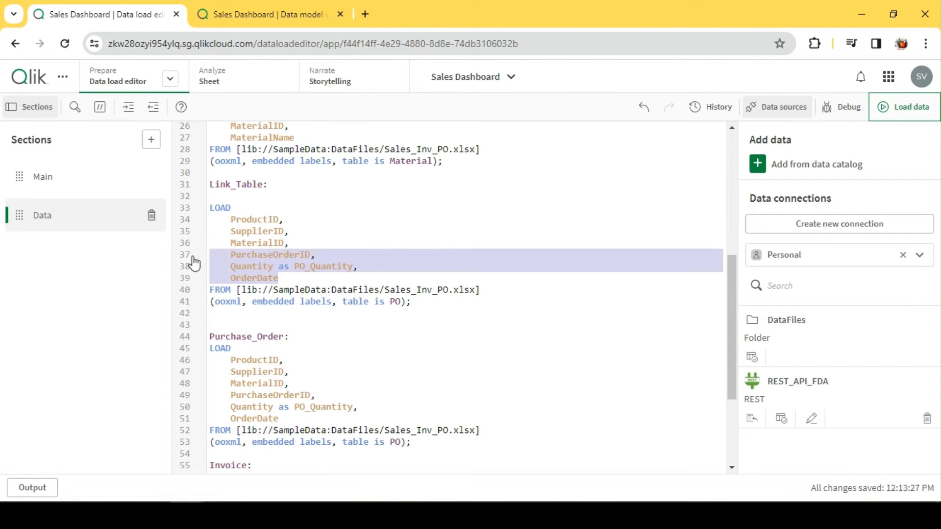
pyautogui.press('Delete')
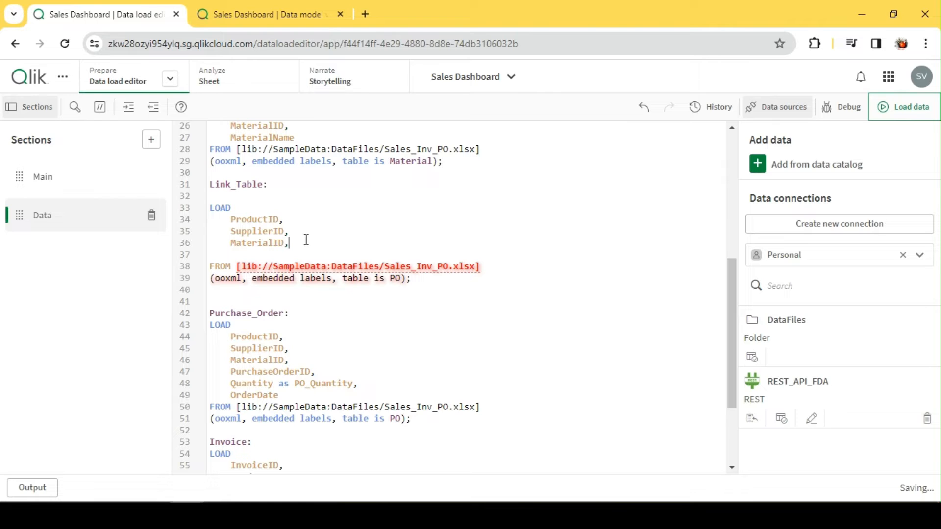
# Remove the trailing comma in the Link_Table load and paste a copy of its ProductID, SupplierID and MaterialID fields directly below LOAD.
pyautogui.moveTo(284, 243); pyautogui.dragTo(230, 224)
pyautogui.hotkey('ctrl', 'c')
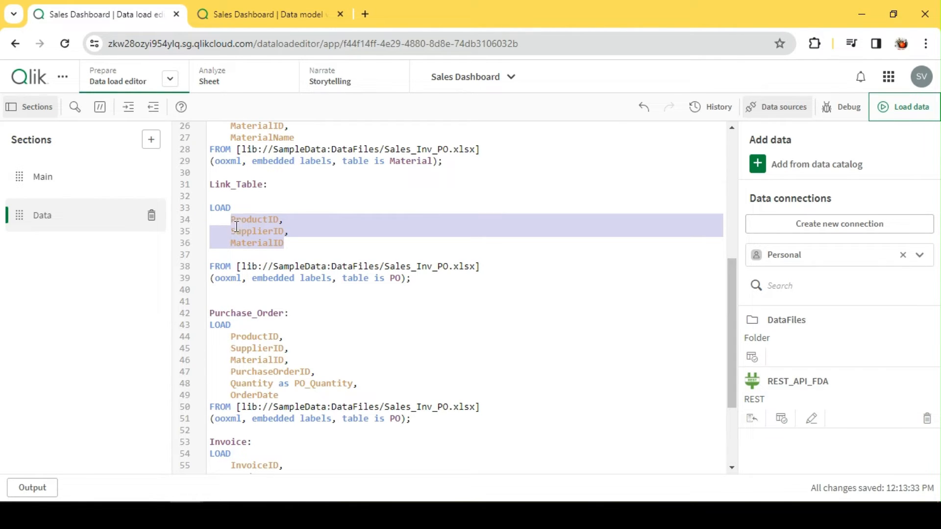
pyautogui.click(249, 211)
pyautogui.press('Return')
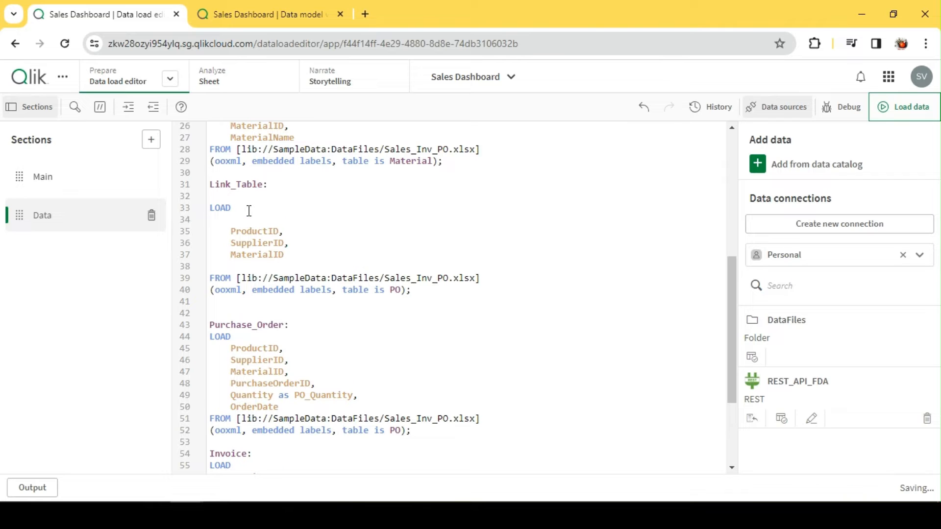
pyautogui.hotkey('ctrl', 'v')
# Join the three copied fields onto one line and replace the comma between SupplierID and MaterialID with &.
pyautogui.click(273, 219)
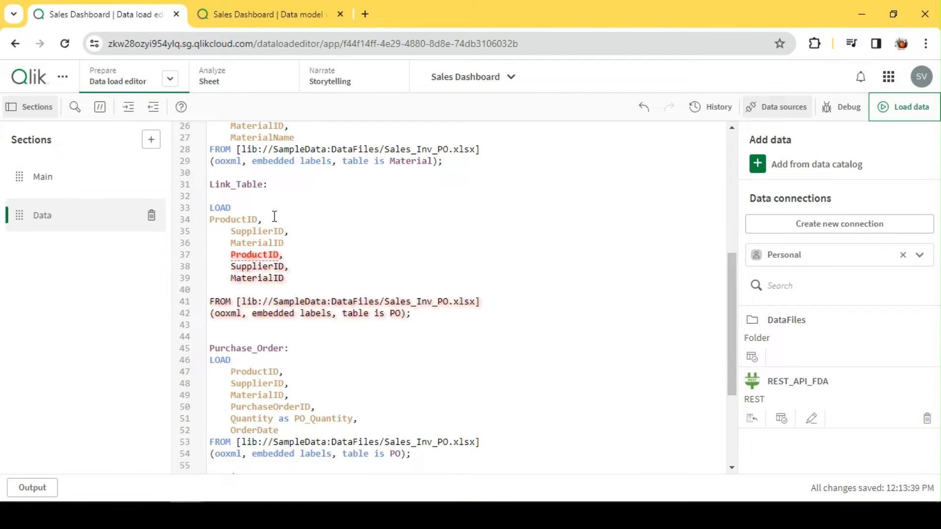
pyautogui.press('Delete')
pyautogui.press('Delete')
pyautogui.press('Delete')
pyautogui.press('Delete')
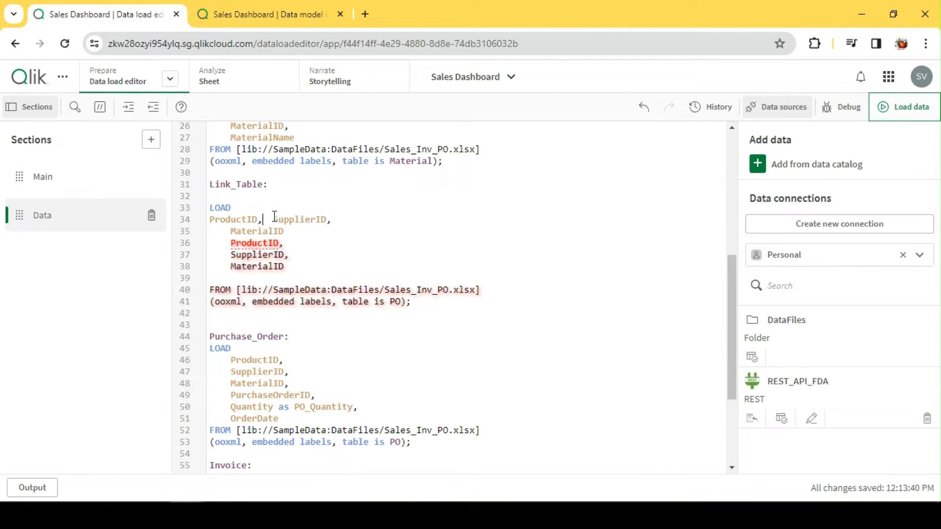
pyautogui.press('End')
pyautogui.press('Delete')
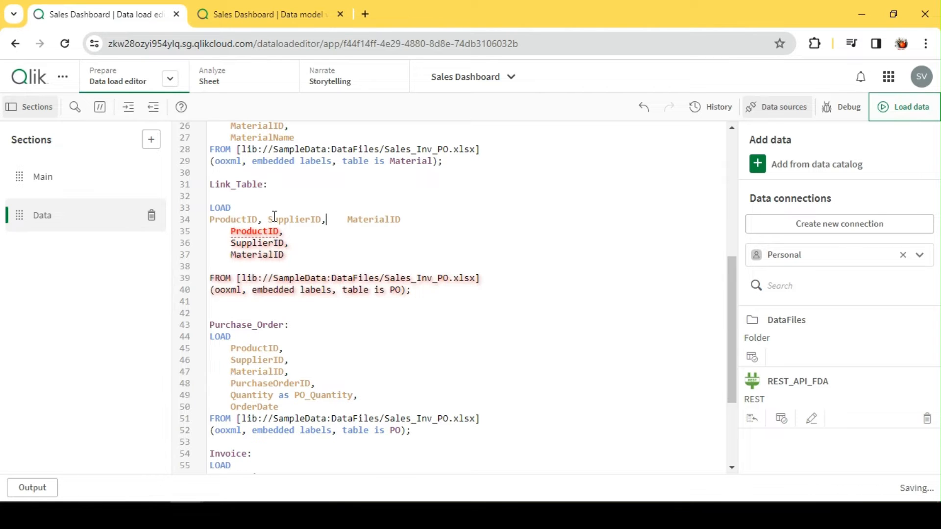
pyautogui.press('Delete')
pyautogui.press('Delete')
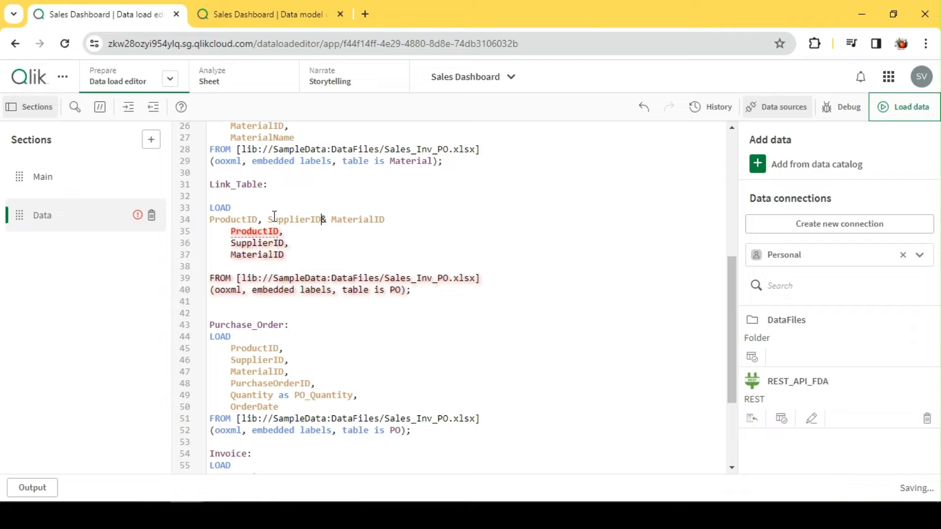
# Replace the comma between ProductID and SupplierID with & and put a space before the second &.
pyautogui.press('Left')
pyautogui.press('Left')
pyautogui.press('Left')
pyautogui.press('Left')
pyautogui.press('Left')
pyautogui.press('Left')
pyautogui.press('Left')
pyautogui.press('Left')
pyautogui.press('Left')
pyautogui.press('Left')
pyautogui.press('Left')
pyautogui.press('BackSpace')
pyautogui.press('BackSpace')
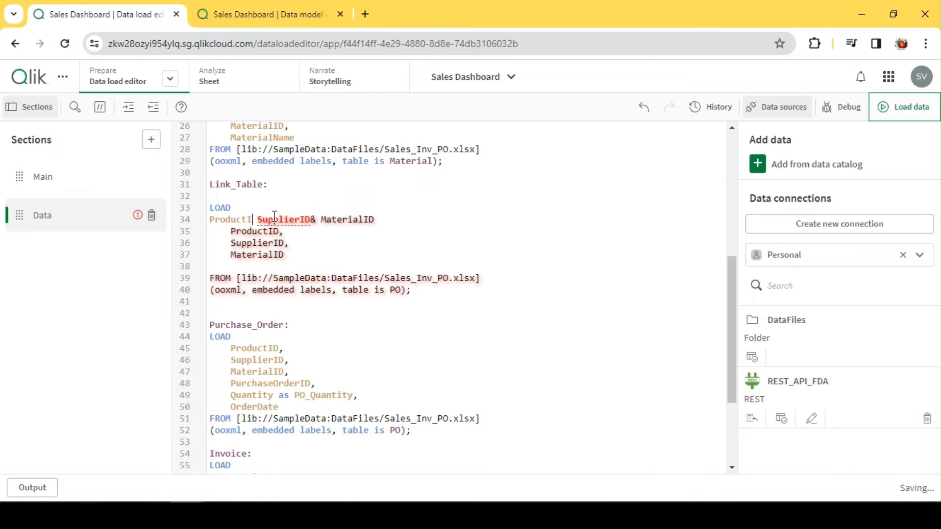
pyautogui.write('D &')
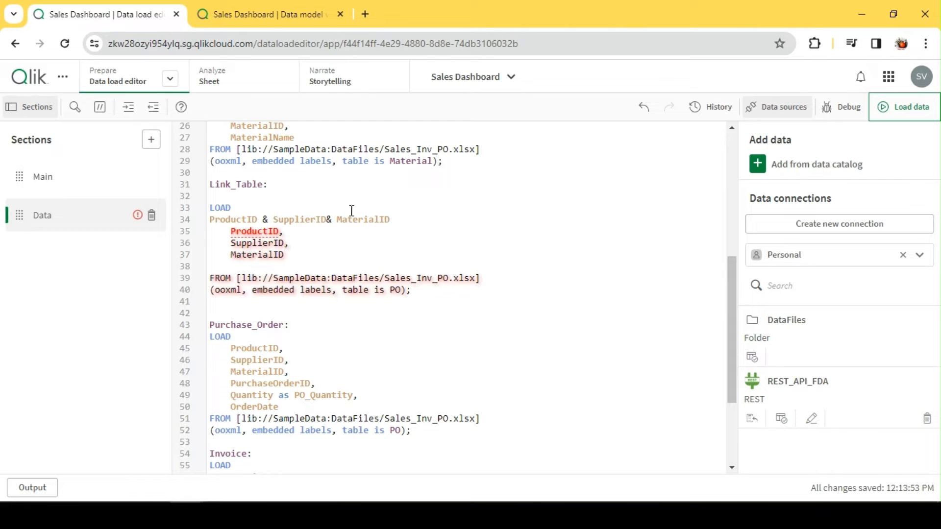
pyautogui.click(328, 220)
# Alias the concatenated ProductID, SupplierID and MaterialID expression as %Key, ending the line with a comma.
pyautogui.click(428, 220)
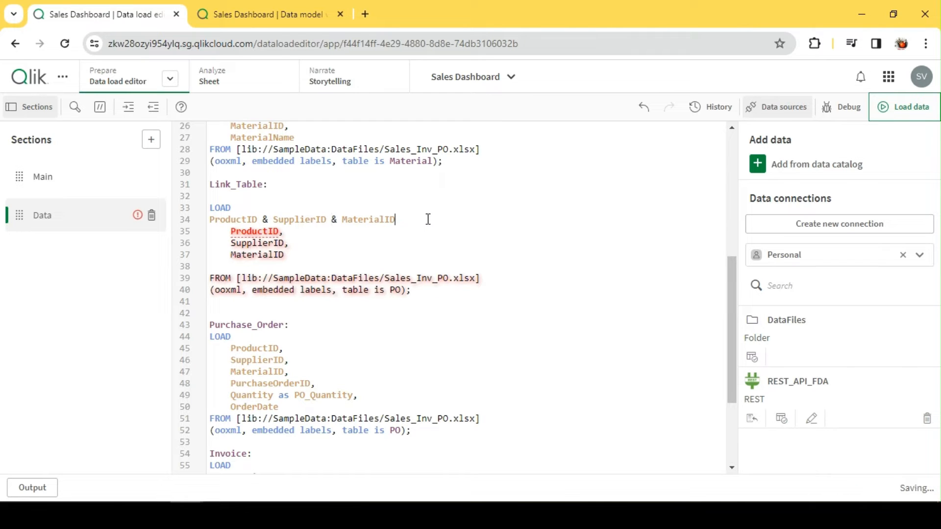
pyautogui.write('as %')
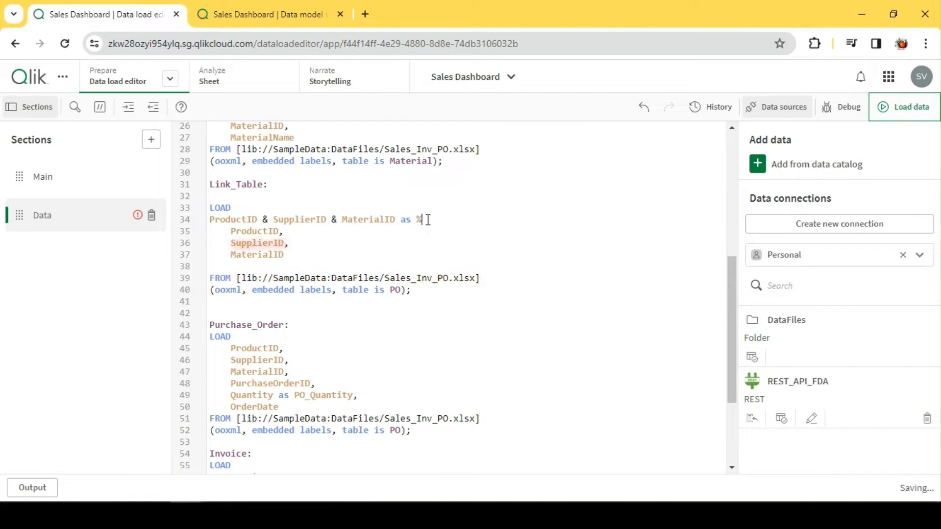
pyautogui.write('Key,')
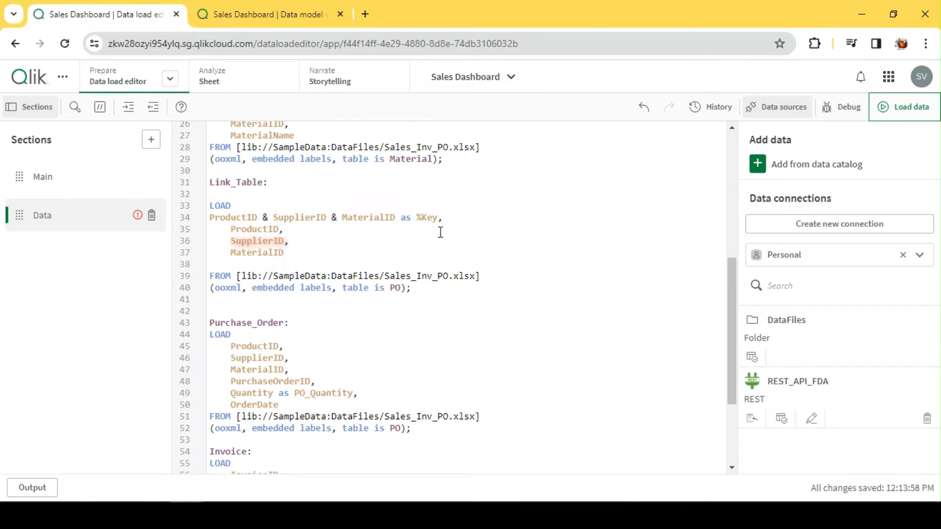
# Make the Link_Table statement a LOAD Distinct and indent the %Key line to match the fields below it.
pyautogui.scroll(-3, 444, 211)
pyautogui.scroll(8, 312, 249)
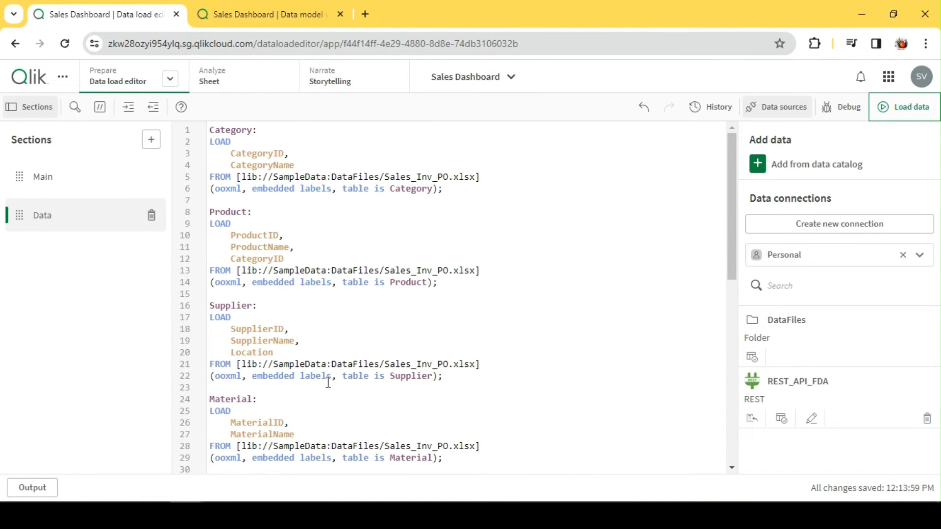
pyautogui.scroll(-3, 333, 375)
pyautogui.click(259, 391)
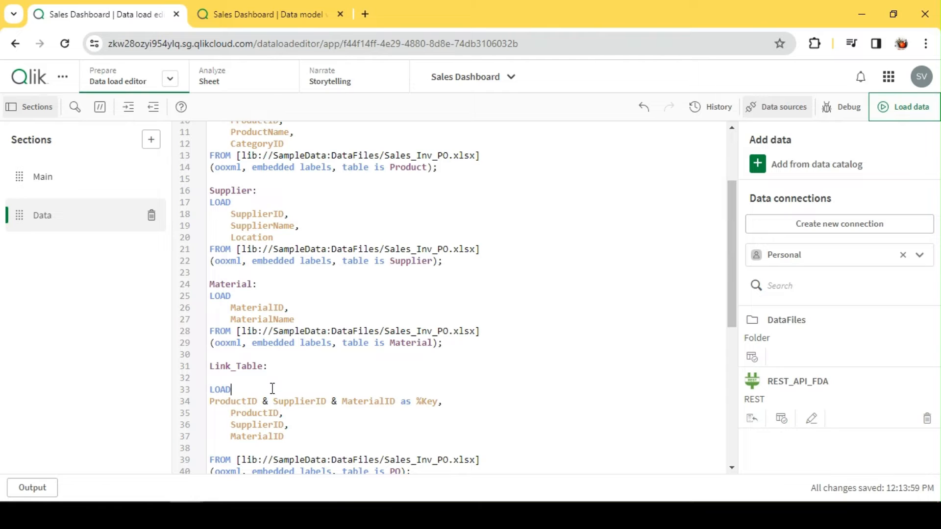
pyautogui.write('dis')
pyautogui.press('Return')
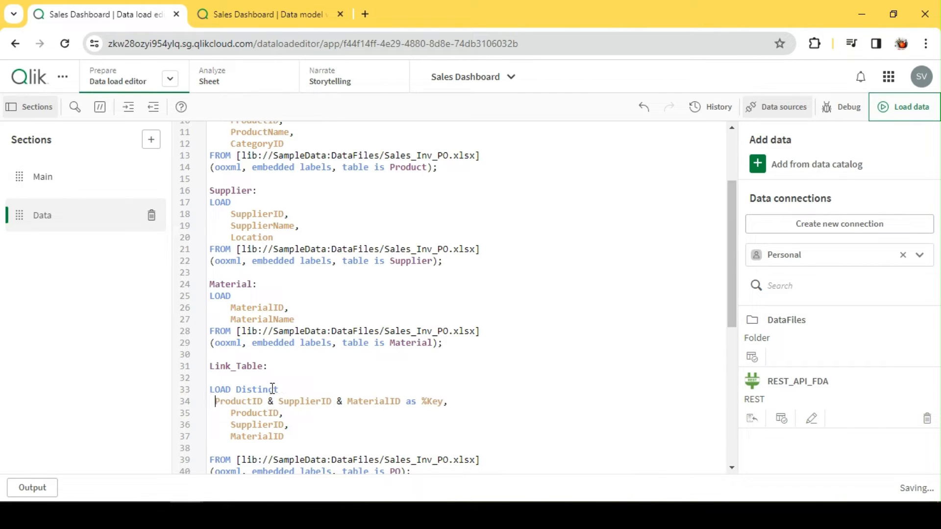
pyautogui.scroll(-2, 456, 398)
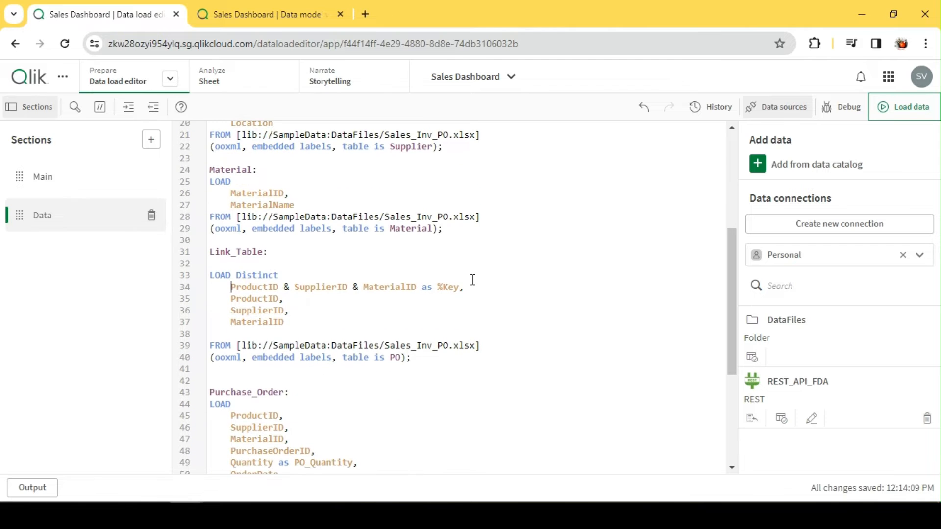
# Wrap the ProductID & SupplierID & MaterialID expression of the %Key field in the AutoNumber() function.
pyautogui.moveTo(422, 285); pyautogui.dragTo(228, 285)
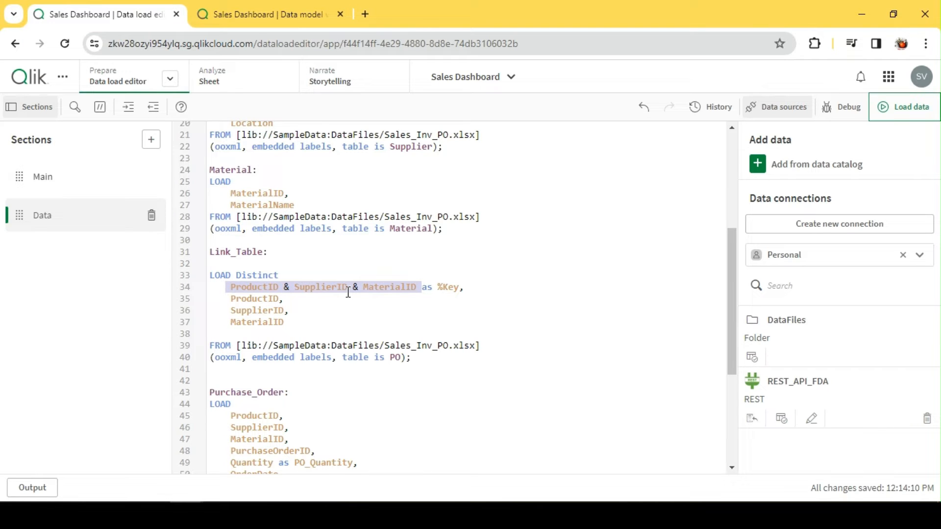
pyautogui.click(230, 286)
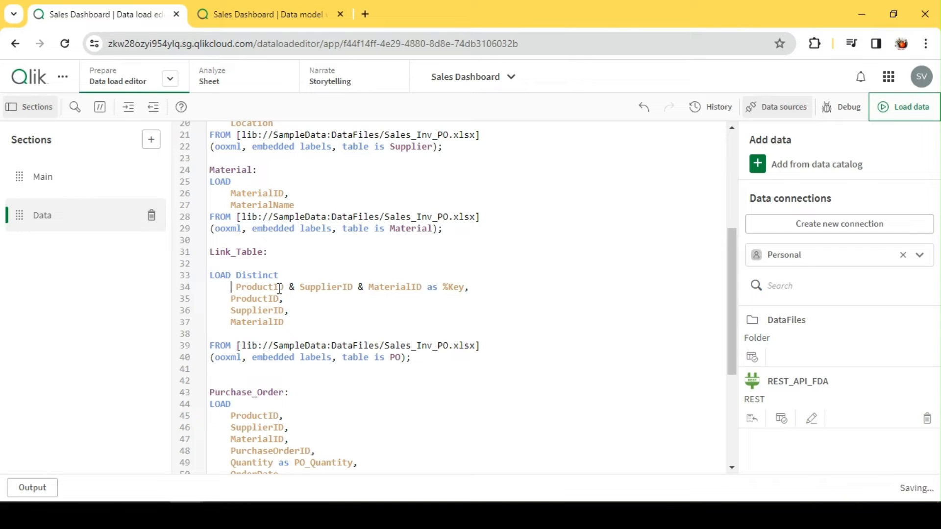
pyautogui.write('Auto')
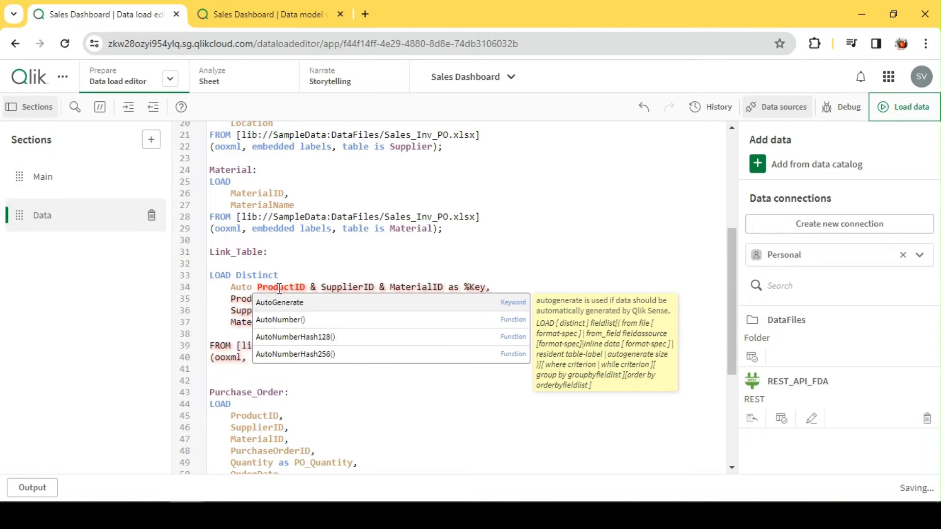
pyautogui.press('Down')
pyautogui.press('Return')
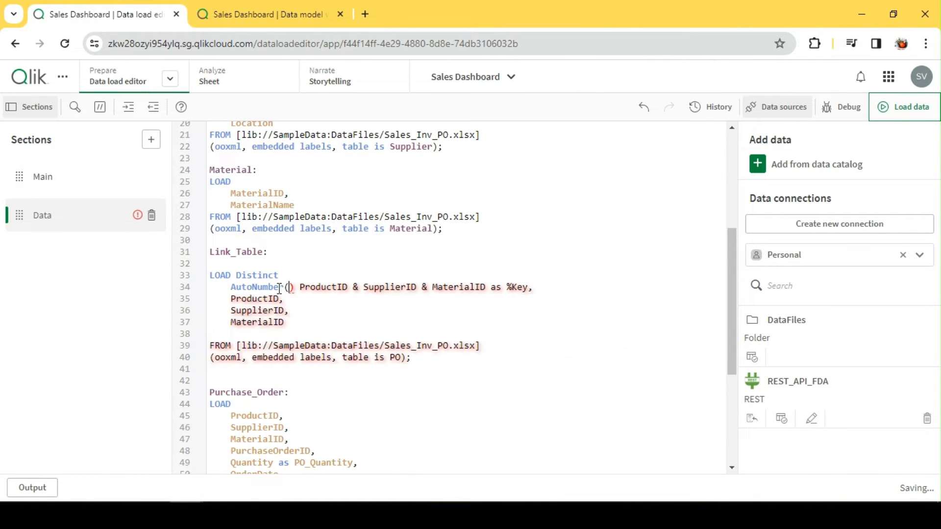
pyautogui.press('Delete')
pyautogui.press('Delete')
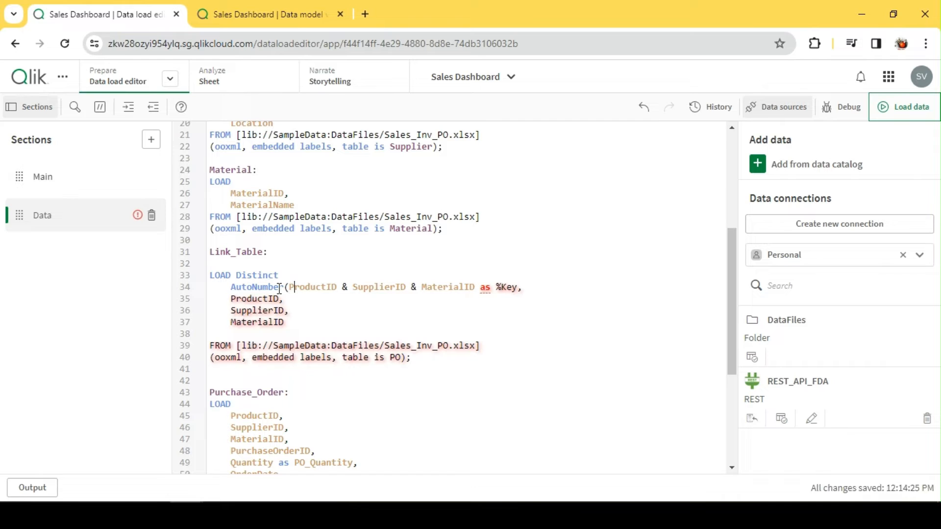
pyautogui.press('Right')
pyautogui.press('Right')
pyautogui.press('Right')
pyautogui.press('Right')
pyautogui.press('Right')
pyautogui.press('Right')
pyautogui.press('Right')
pyautogui.press('Right')
pyautogui.press('Right')
pyautogui.press('Right')
pyautogui.press('Right')
pyautogui.press('Right')
pyautogui.press('Right')
pyautogui.press('Right')
pyautogui.press('Right')
pyautogui.press('Right')
pyautogui.press('Right')
pyautogui.press('Right')
pyautogui.press('Right')
pyautogui.write(')')
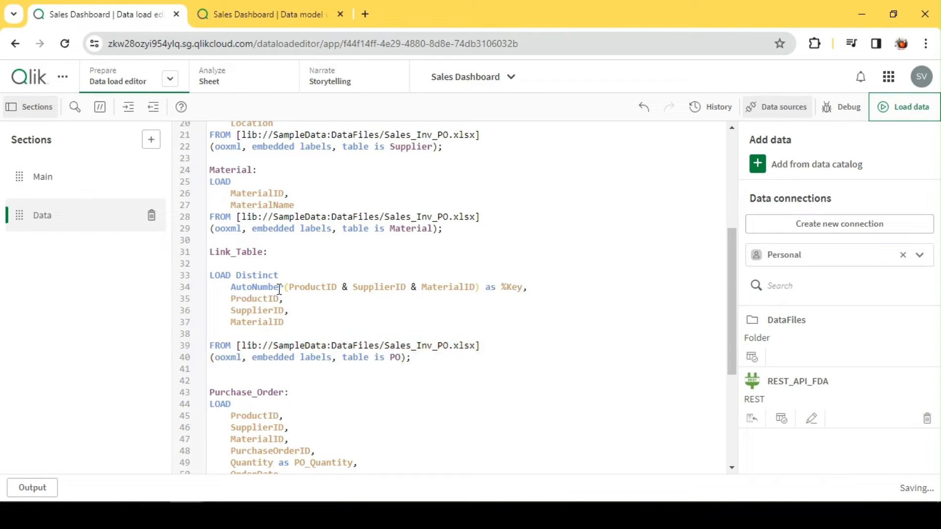
# Add two blank lines between the Link_Table load from PO and the Purchase_Order label.
pyautogui.moveTo(548, 288); pyautogui.dragTo(211, 286)
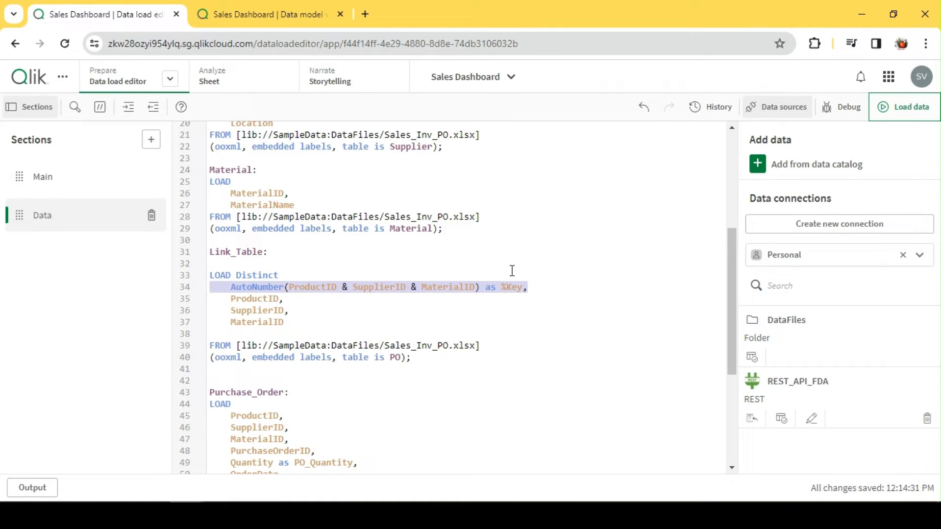
pyautogui.click(419, 358)
pyautogui.click(291, 371)
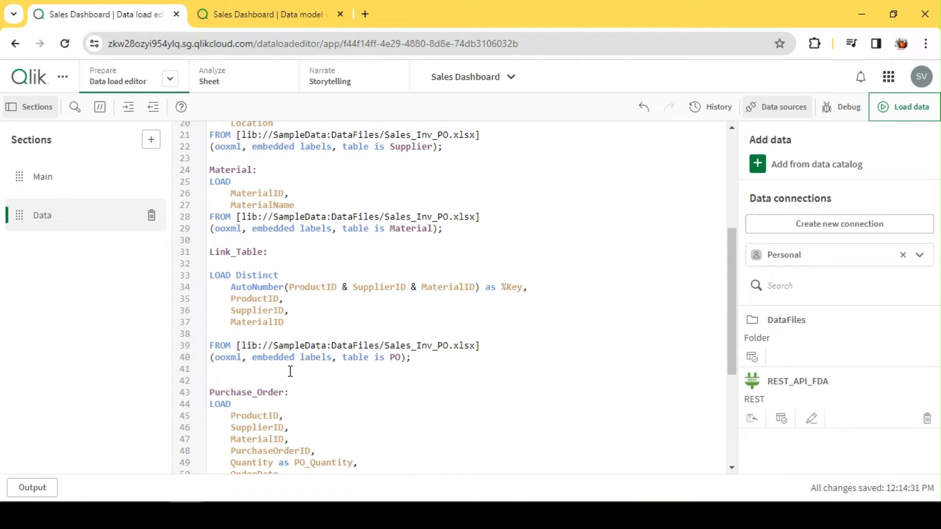
pyautogui.press('Return')
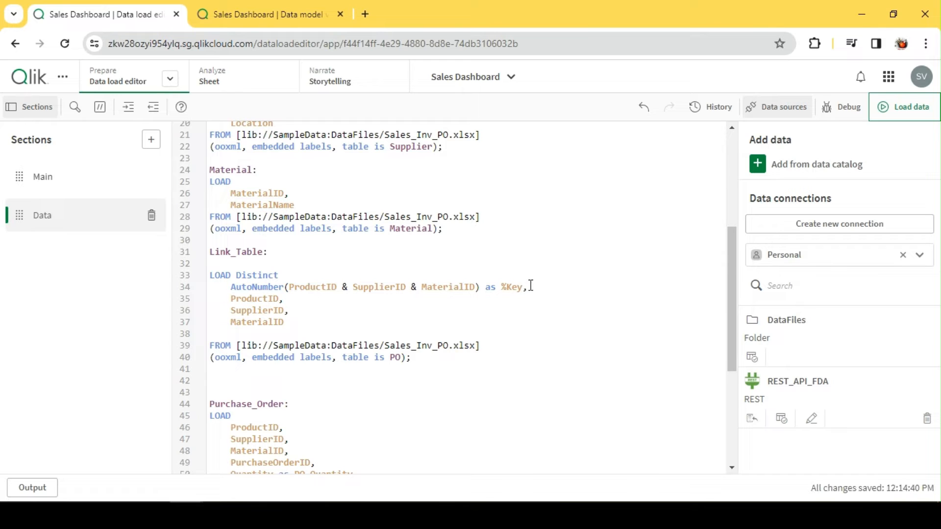
pyautogui.moveTo(530, 286); pyautogui.dragTo(258, 286)
pyautogui.click(316, 290)
pyautogui.moveTo(285, 322); pyautogui.dragTo(220, 299)
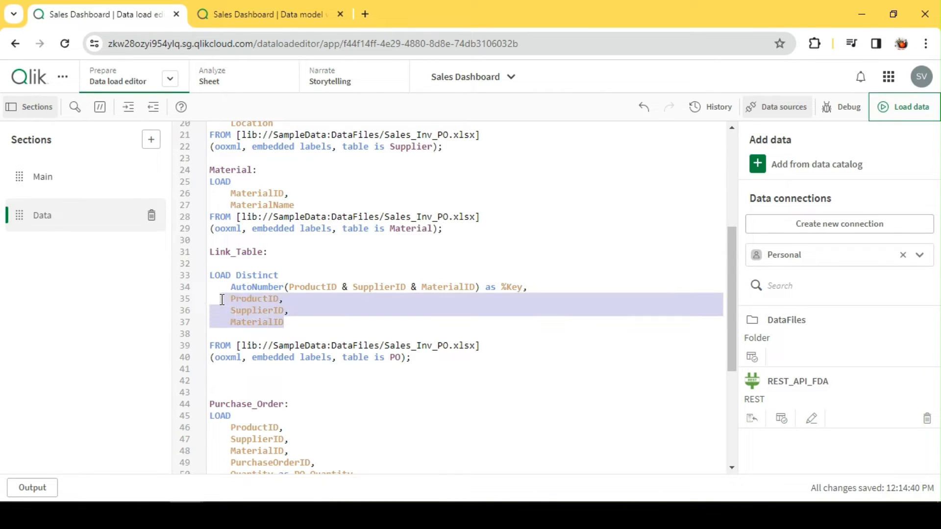
pyautogui.click(320, 311)
pyautogui.click(252, 374)
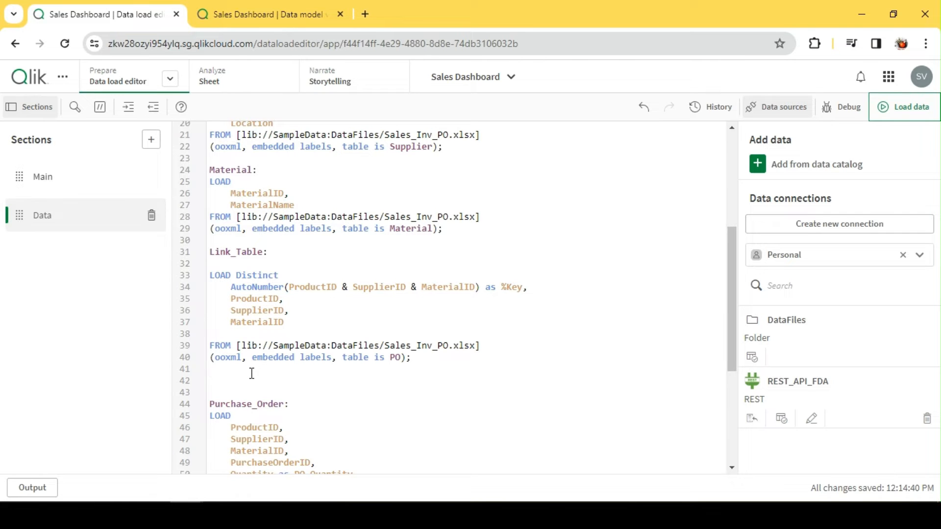
pyautogui.press('Return')
# Paste a copy of the Invoice LOAD statement below the Link_Table load from PO, separated by one blank line.
pyautogui.scroll(-5, 255, 378)
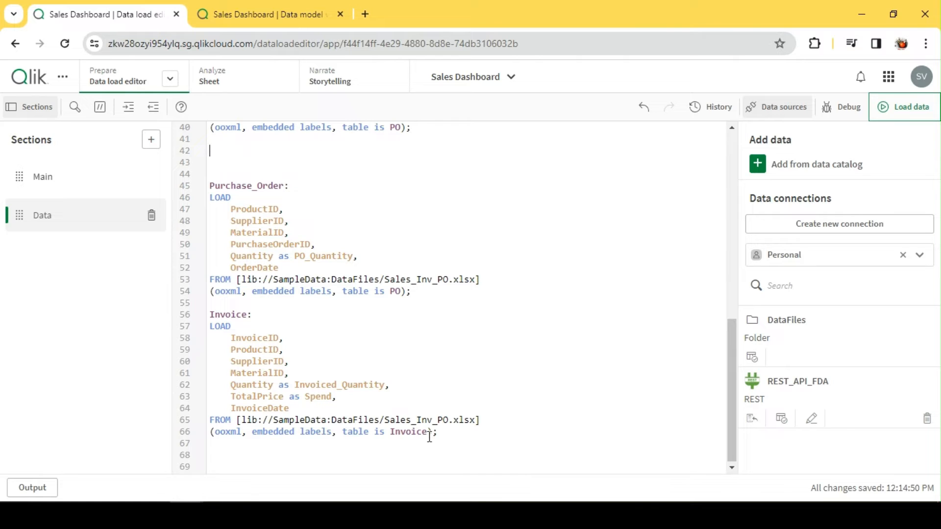
pyautogui.moveTo(451, 433); pyautogui.dragTo(204, 331)
pyautogui.hotkey('ctrl', 'c')
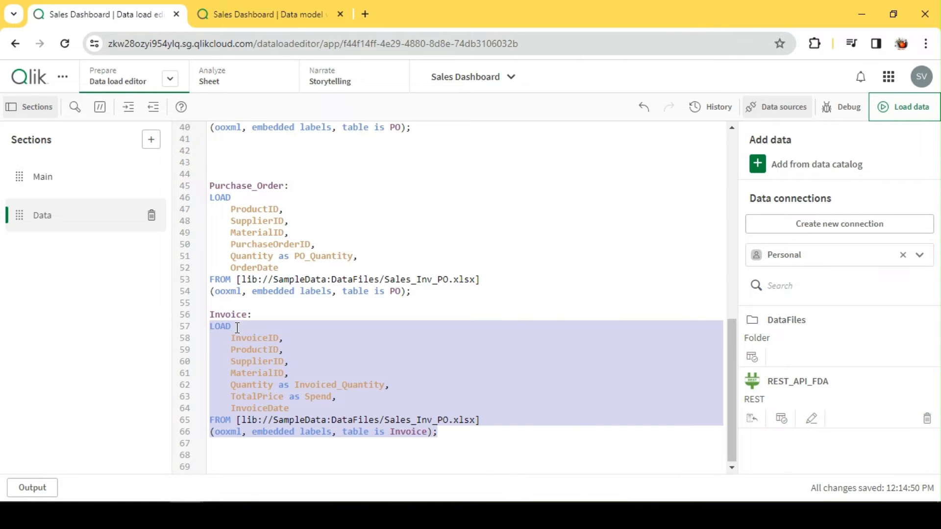
pyautogui.scroll(3, 240, 314)
pyautogui.click(238, 257)
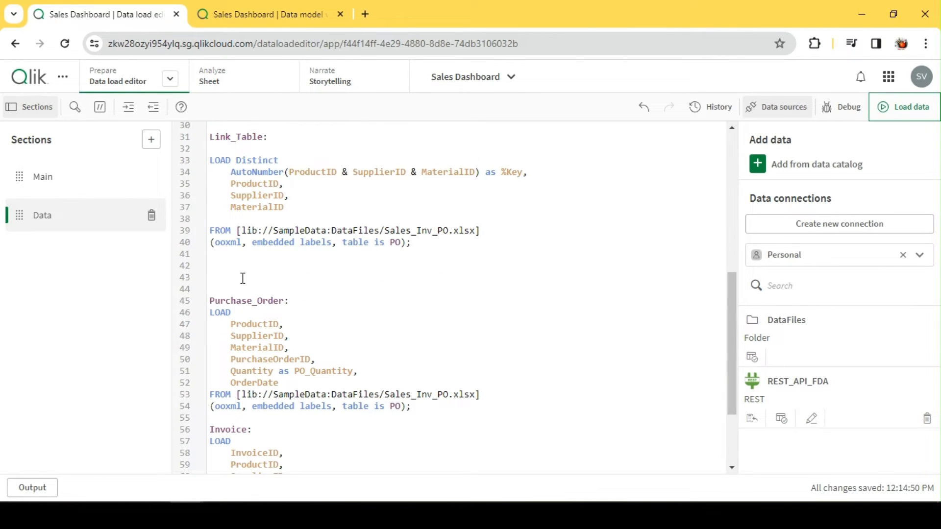
pyautogui.hotkey('ctrl', 'v')
pyautogui.click(420, 243)
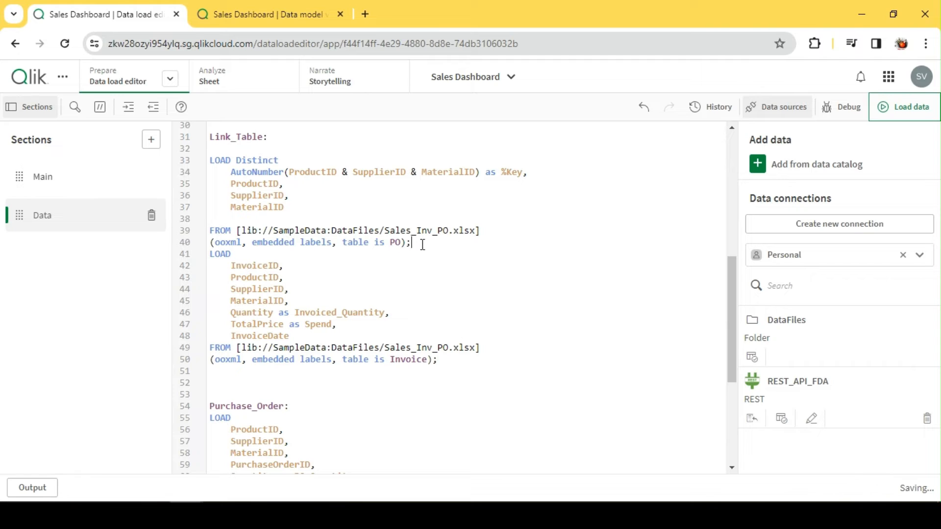
pyautogui.press('Return')
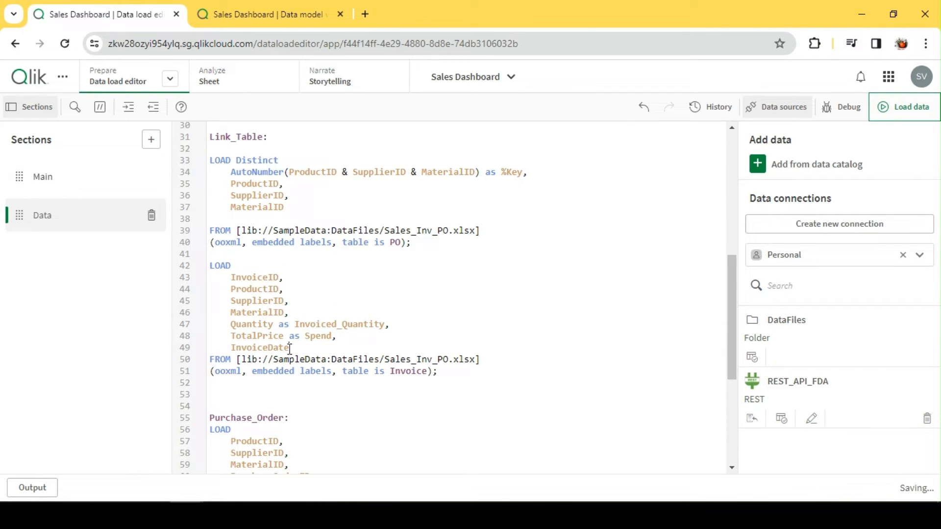
# Reduce the copied Invoice load to ProductID, SupplierID and MaterialID, with an empty line below LOAD and another above FROM.
pyautogui.moveTo(291, 348); pyautogui.dragTo(194, 327)
pyautogui.press('BackSpace')
pyautogui.press('BackSpace')
pyautogui.press('BackSpace')
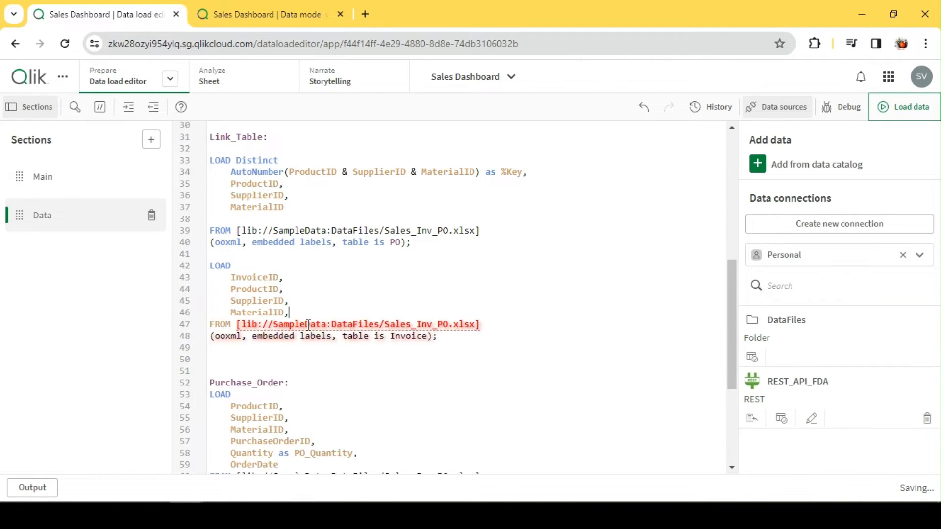
pyautogui.press('Return')
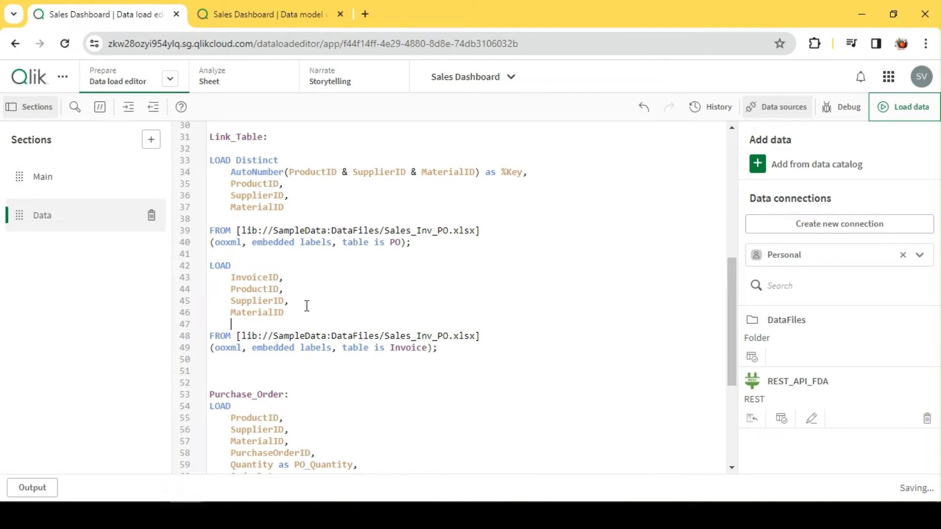
pyautogui.moveTo(290, 277); pyautogui.dragTo(206, 284)
pyautogui.press('BackSpace')
pyautogui.press('BackSpace')
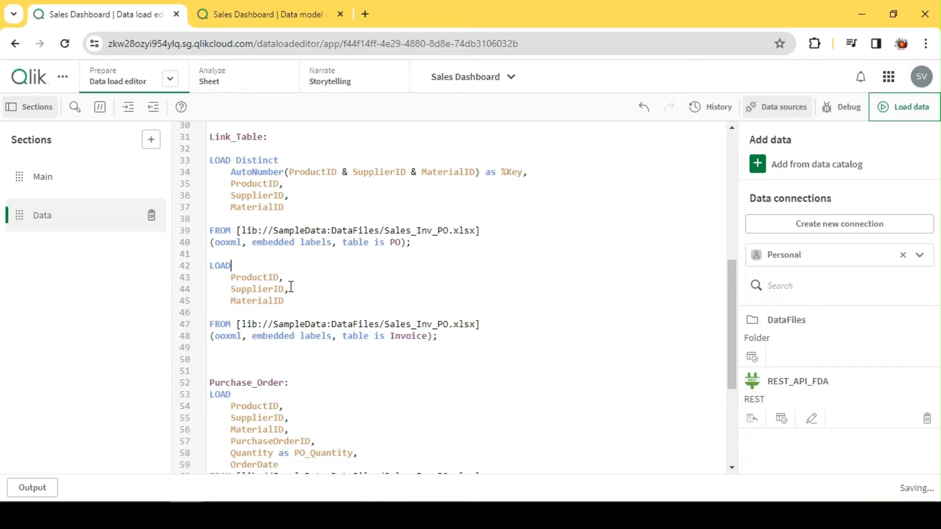
pyautogui.press('Return')
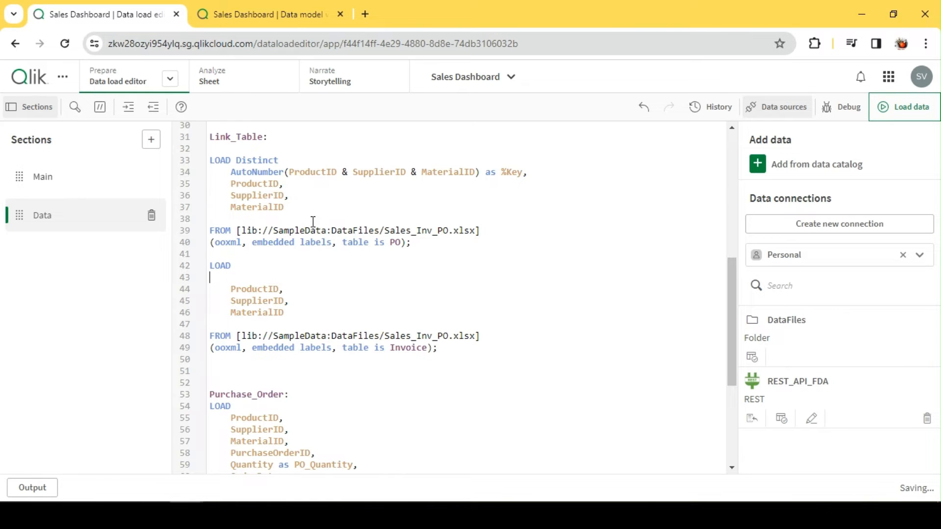
# Copy the AutoNumber %Key line below LOAD in the Link_Table load from Invoice, and make that statement LOAD Distinct.
pyautogui.moveTo(531, 173); pyautogui.dragTo(202, 179)
pyautogui.hotkey('ctrl', 'c')
pyautogui.click(249, 278)
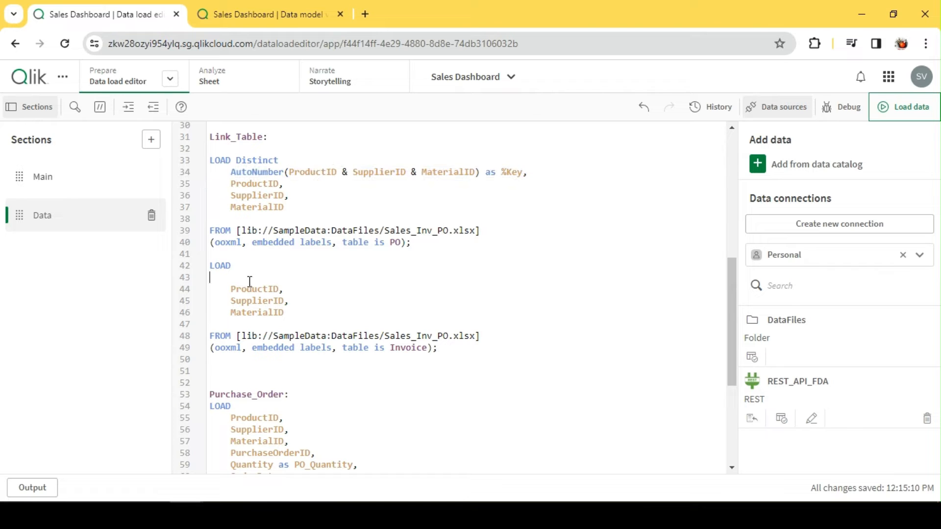
pyautogui.hotkey('ctrl', 'v')
pyautogui.click(260, 265)
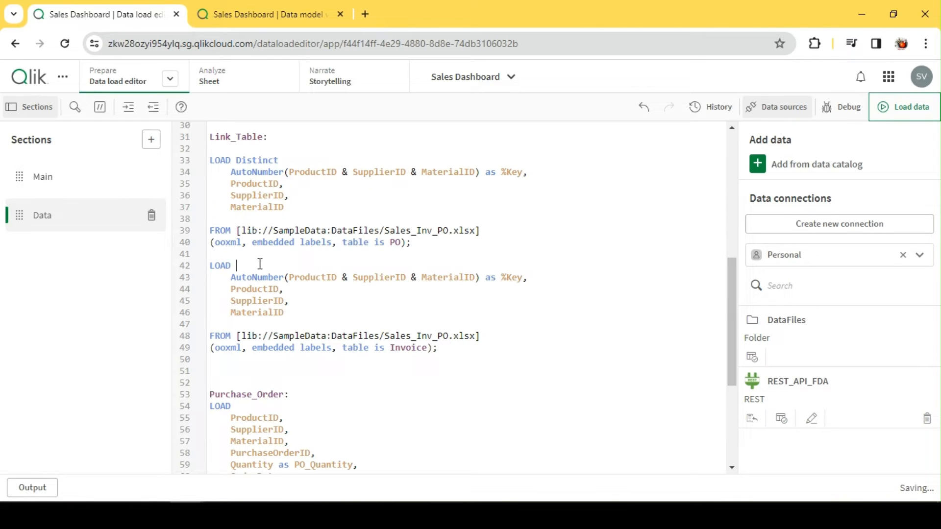
pyautogui.write('di')
pyautogui.click(277, 281)
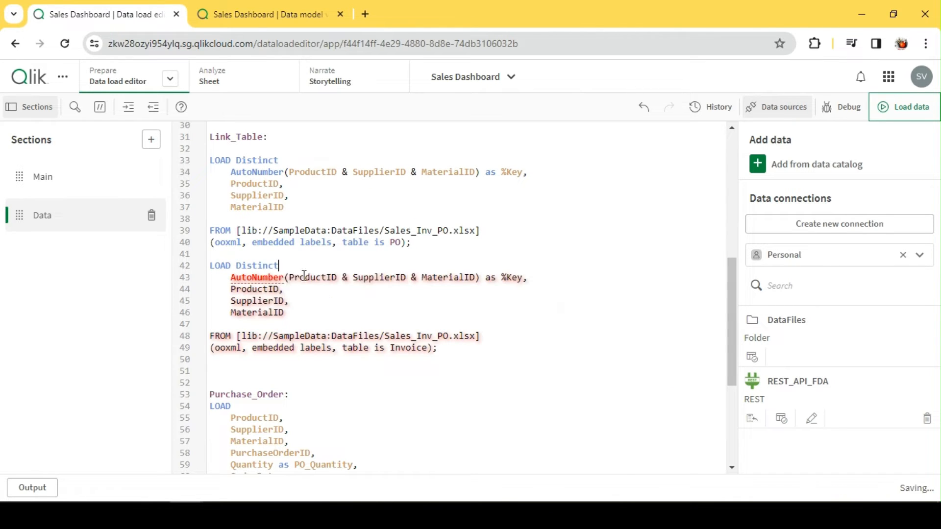
pyautogui.click(310, 320)
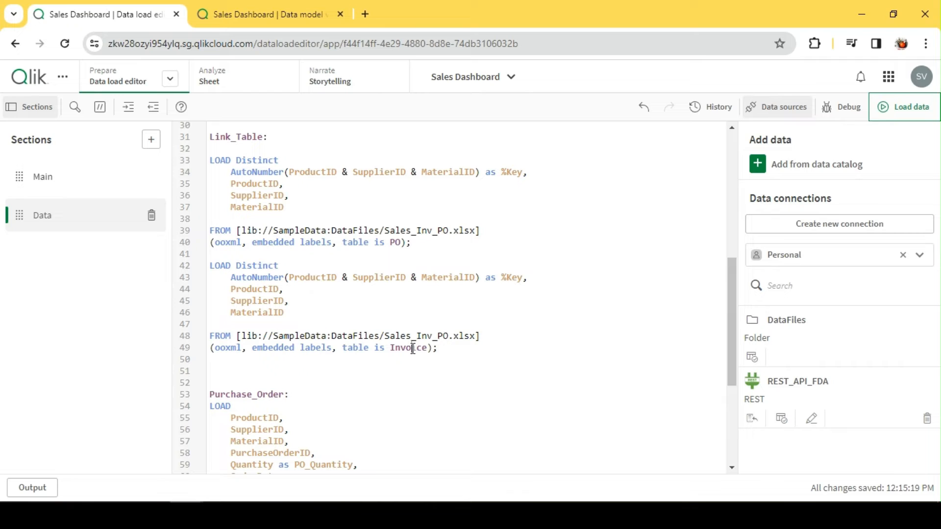
# Insert Concatenate between the PO and Invoice loads of Link_Table, with a blank line above and below it.
pyautogui.click(255, 256)
pyautogui.press('Return')
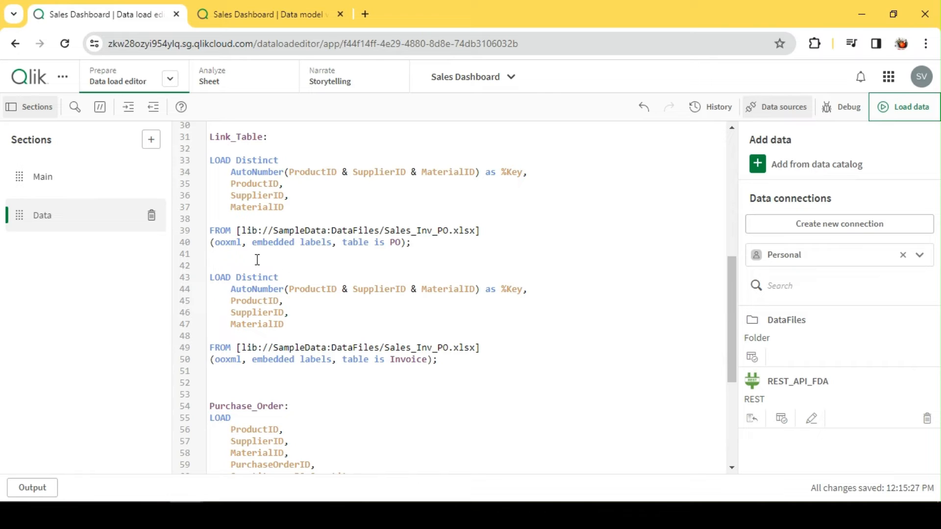
pyautogui.press('Return')
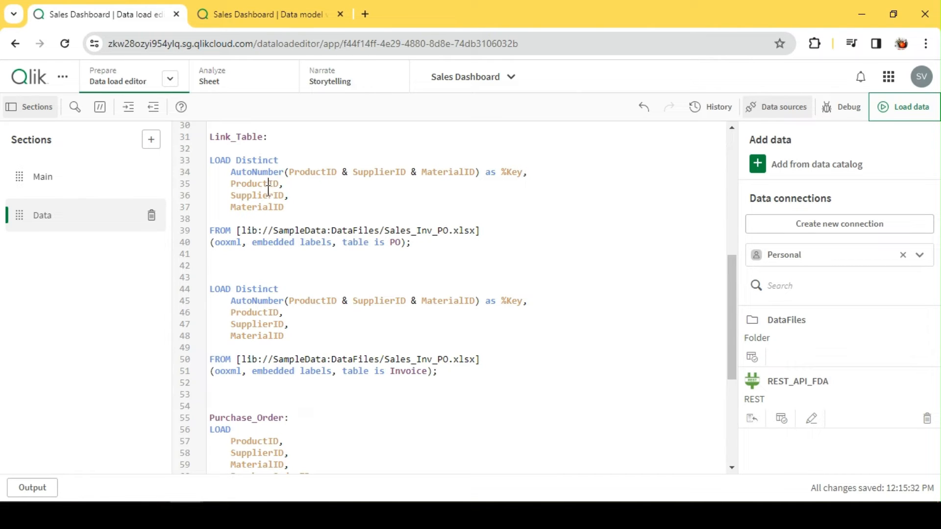
pyautogui.moveTo(283, 338); pyautogui.dragTo(245, 300)
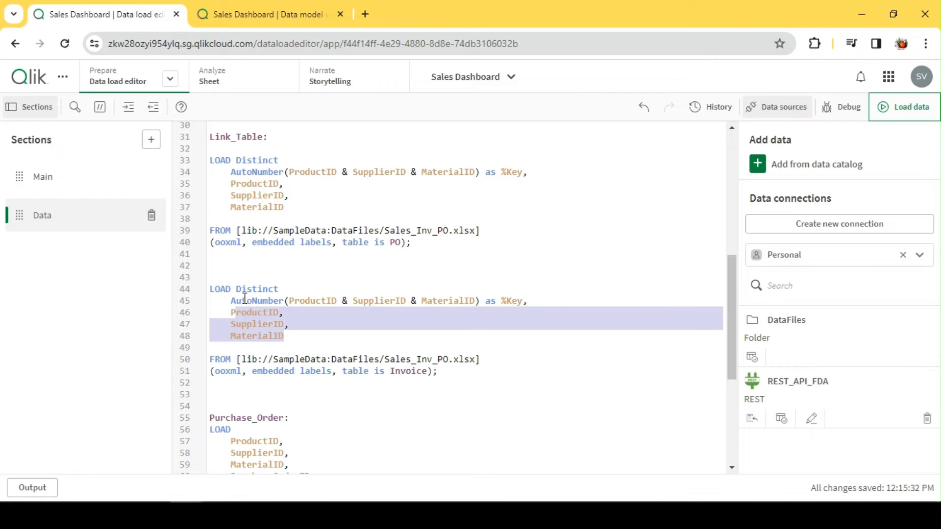
pyautogui.click(235, 274)
pyautogui.write('c')
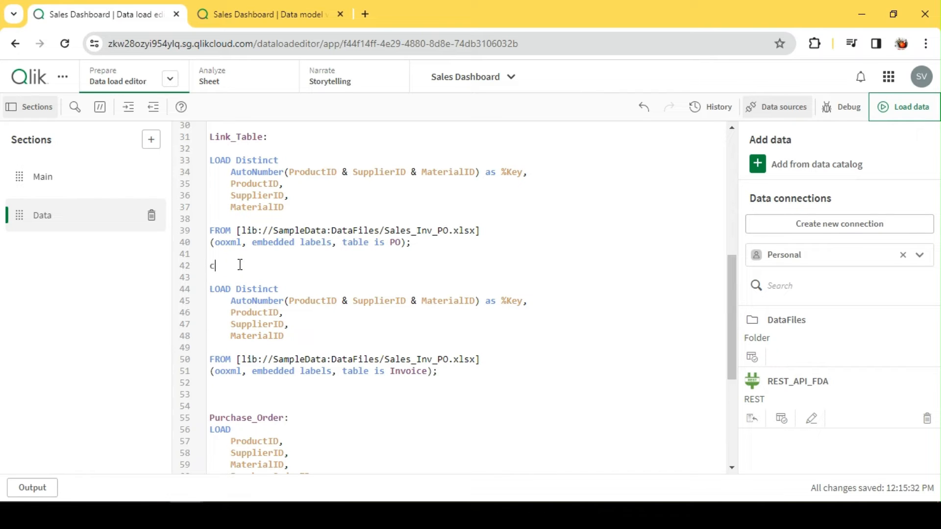
pyautogui.write('onc')
pyautogui.press('Return')
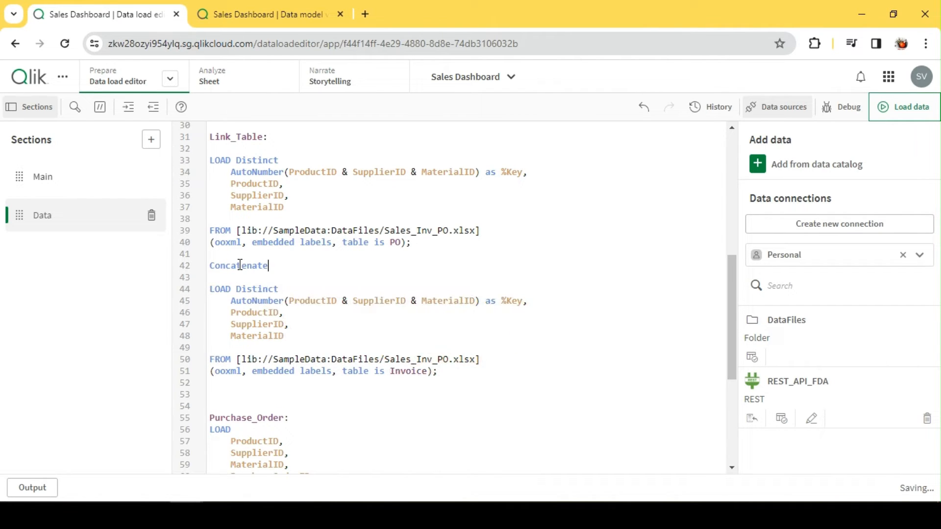
# Add the field 'PO' as Flag after MaterialID in the Link_Table load from PO.
pyautogui.click(312, 209)
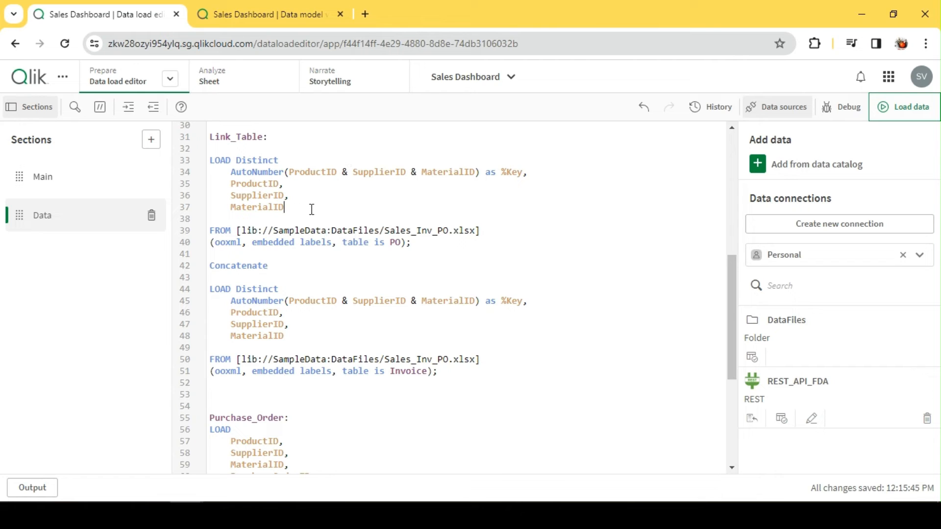
pyautogui.write(',')
pyautogui.press('Return')
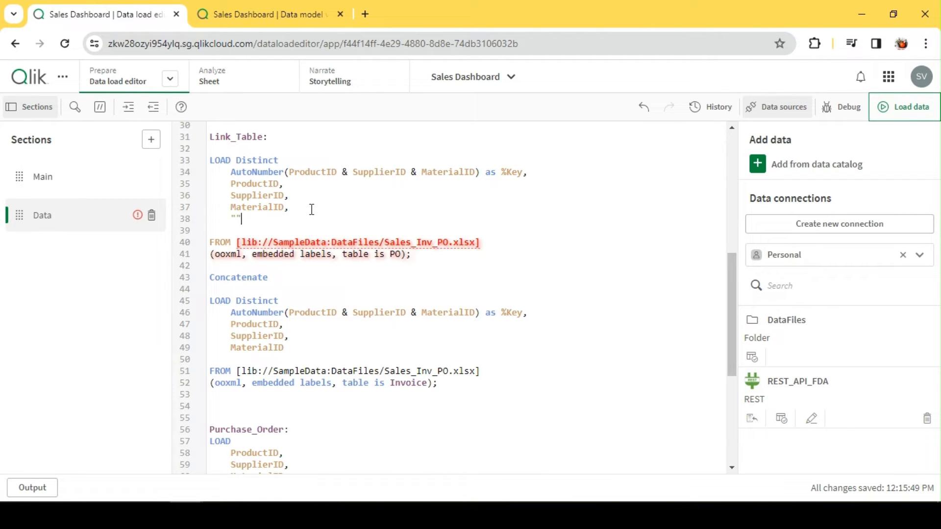
pyautogui.write("''")
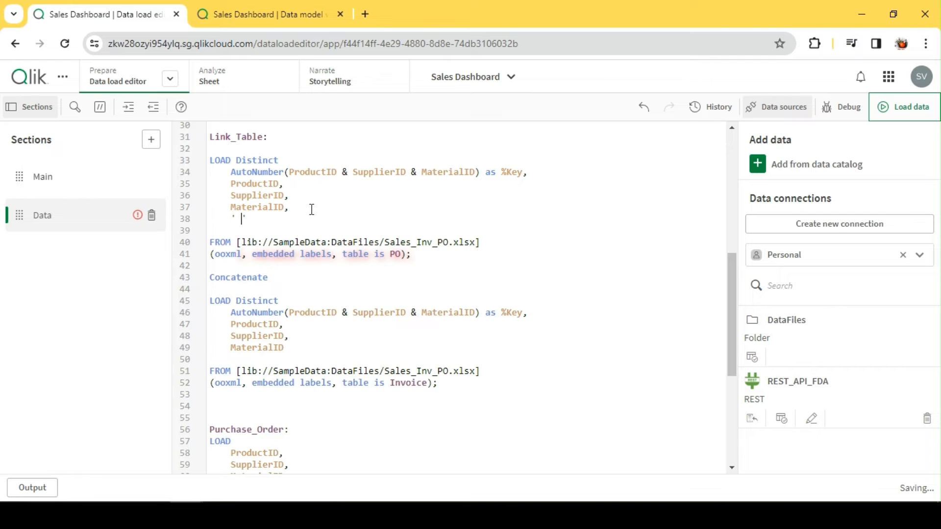
pyautogui.write(' as')
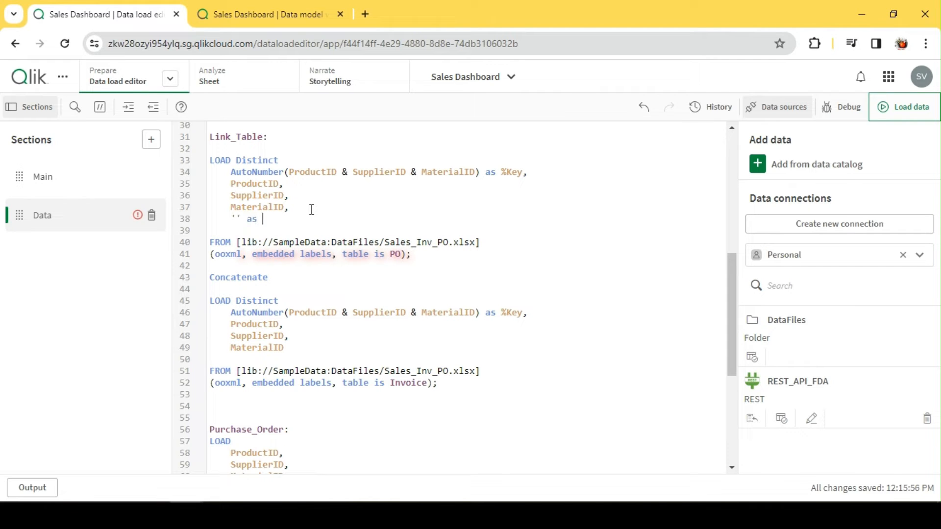
pyautogui.write(' Flag')
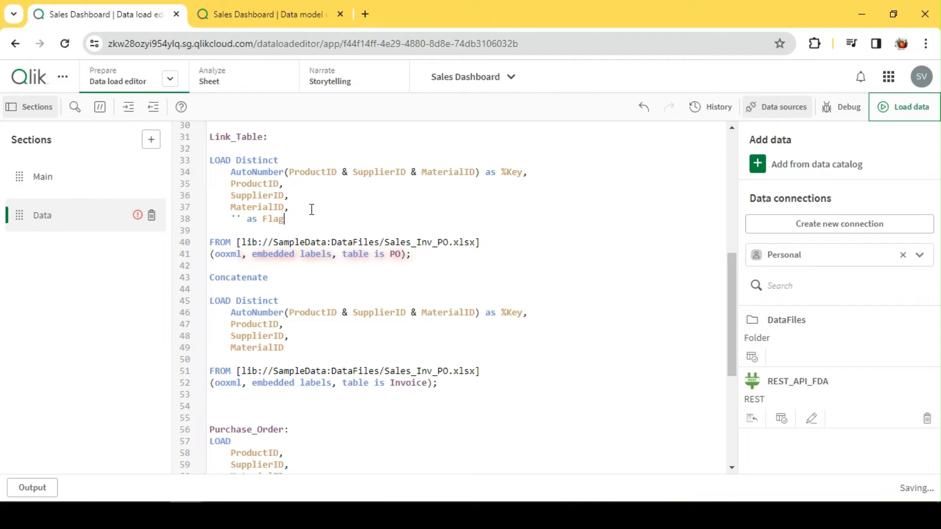
pyautogui.click(236, 218)
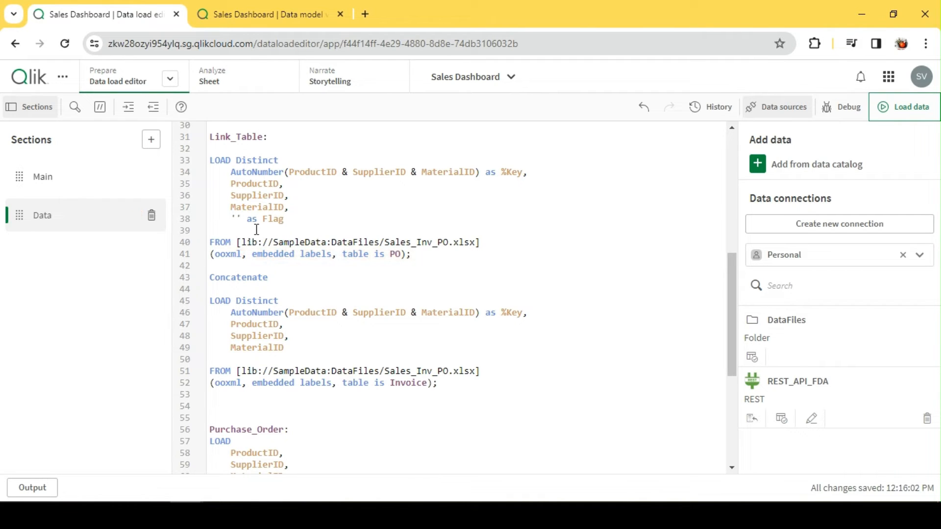
pyautogui.write('PO')
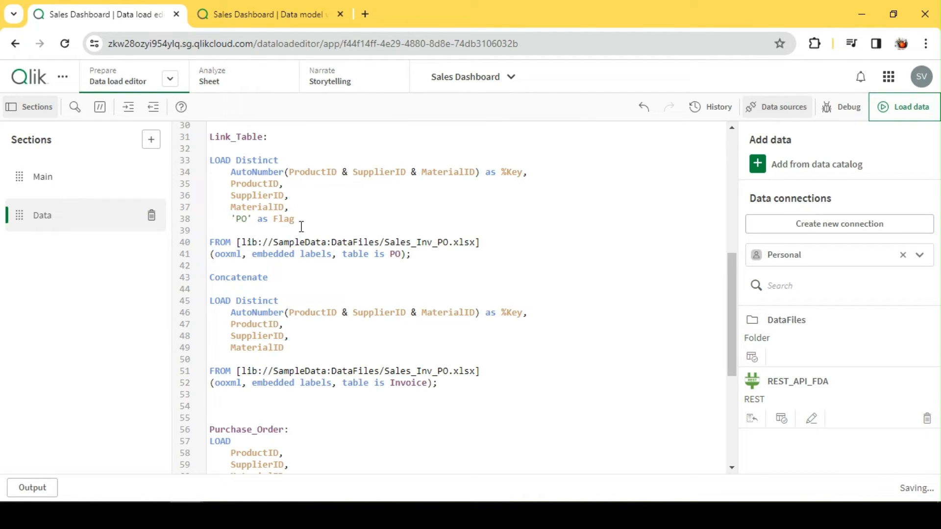
pyautogui.click(304, 218)
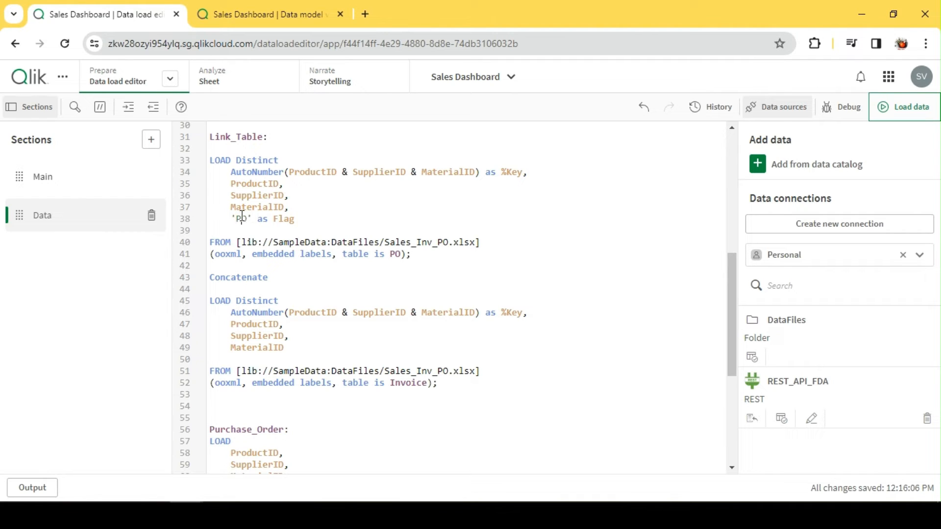
# Add the field 'Inv' as Flag after MaterialID in the concatenated load from Invoice.
pyautogui.doubleClick(241, 219)
pyautogui.click(295, 349)
pyautogui.write(',')
pyautogui.press('Return')
pyautogui.write("''")
pyautogui.press('Left')
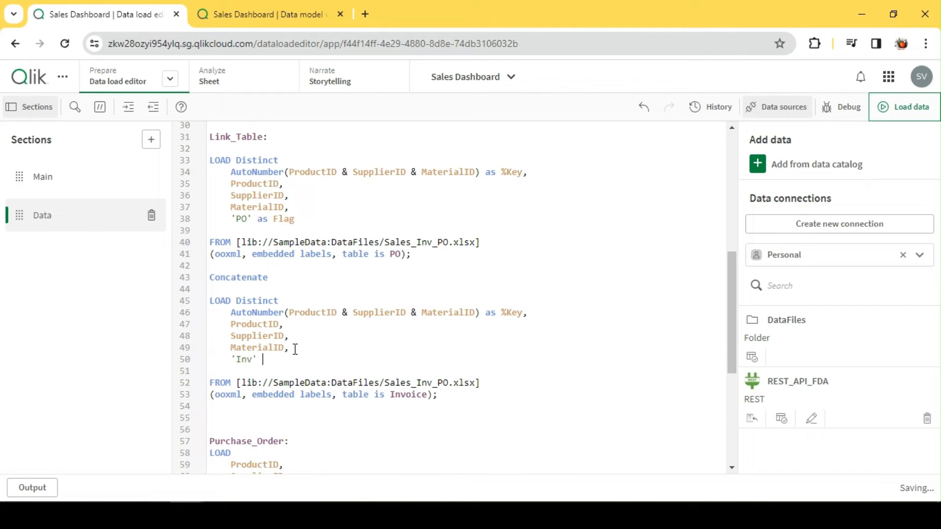
pyautogui.write('as Fl')
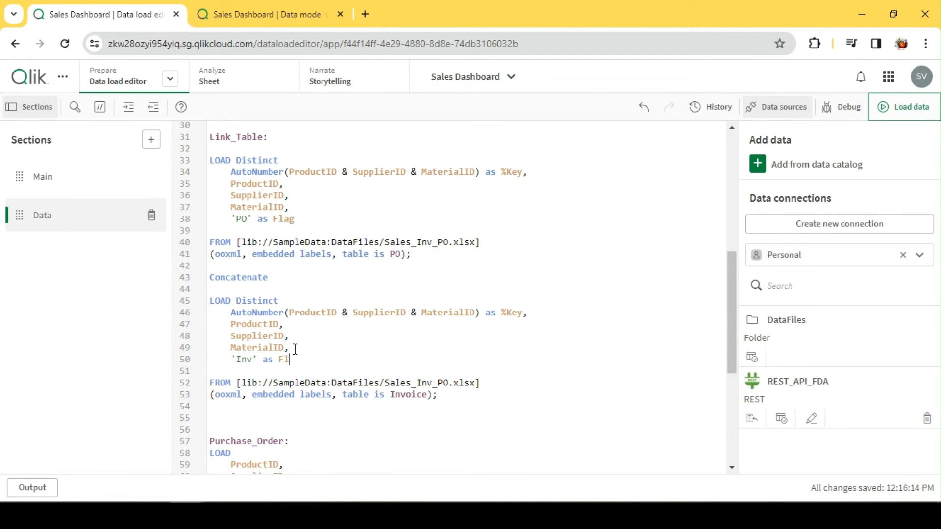
pyautogui.write('ag')
pyautogui.press('Escape')
pyautogui.moveTo(209, 134); pyautogui.dragTo(417, 414)
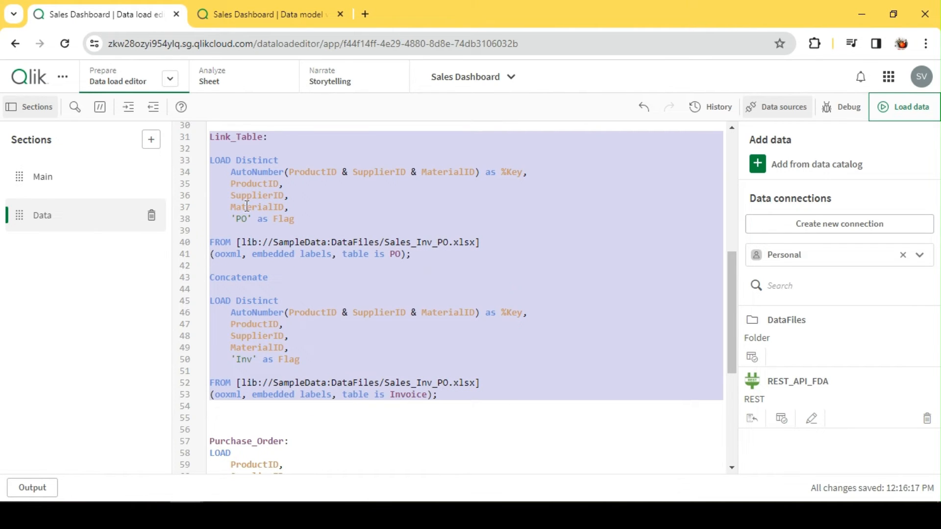
pyautogui.click(312, 314)
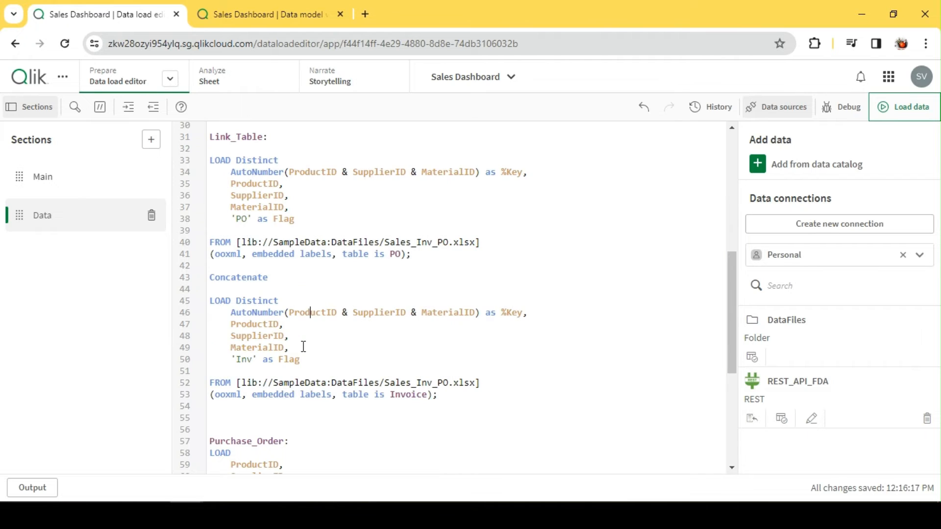
pyautogui.moveTo(290, 348); pyautogui.dragTo(211, 314)
pyautogui.click(338, 339)
pyautogui.moveTo(532, 173); pyautogui.dragTo(204, 182)
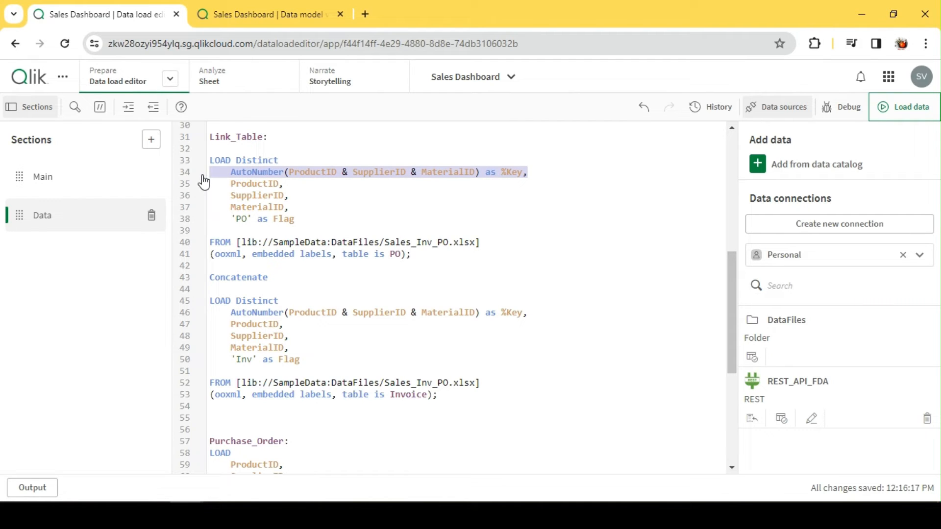
pyautogui.click(323, 174)
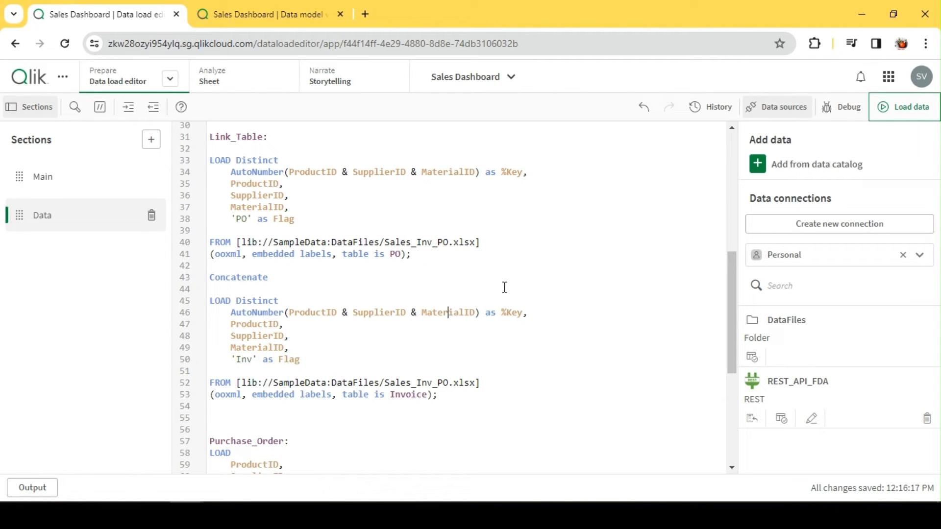
# Copy the AutoNumber %Key line from Link_Table to a new first field line of the Purchase_Order load.
pyautogui.moveTo(543, 172); pyautogui.dragTo(210, 175)
pyautogui.hotkey('ctrl', 'c')
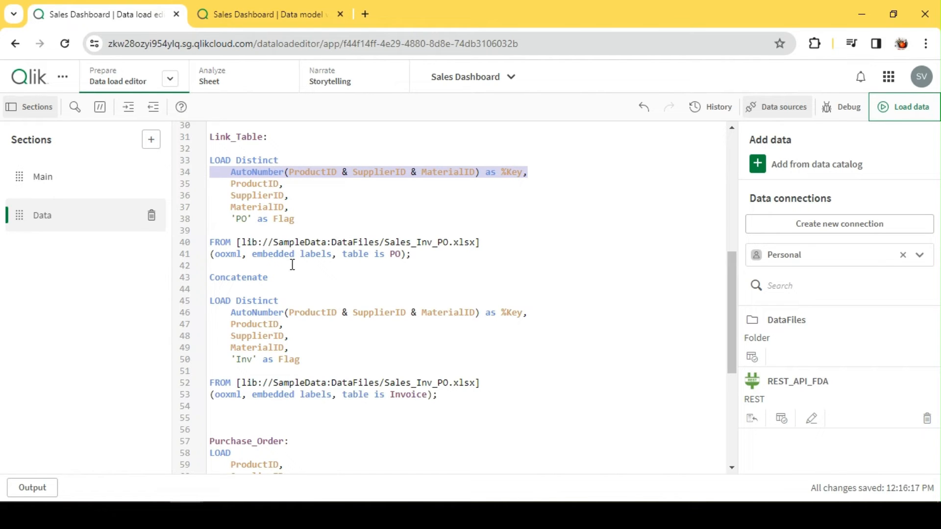
pyautogui.scroll(-5, 291, 264)
pyautogui.scroll(8, 291, 263)
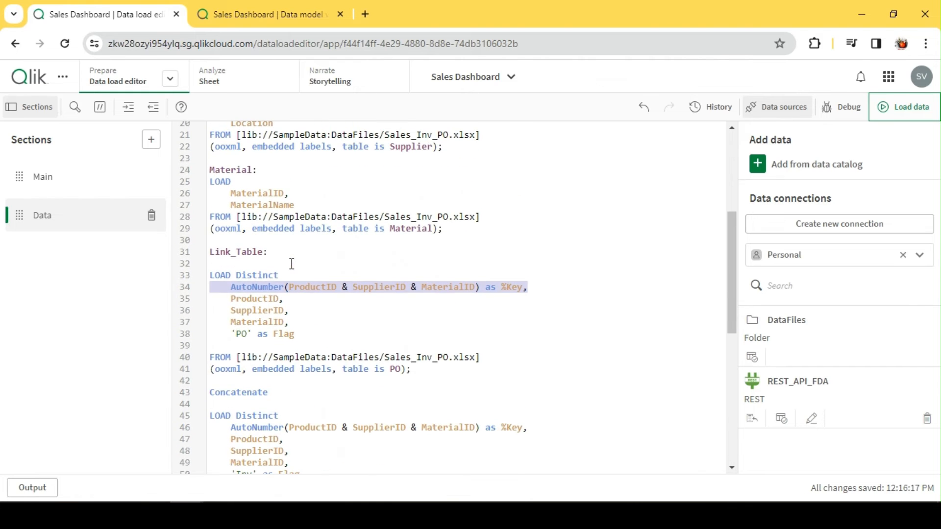
pyautogui.scroll(-8, 406, 269)
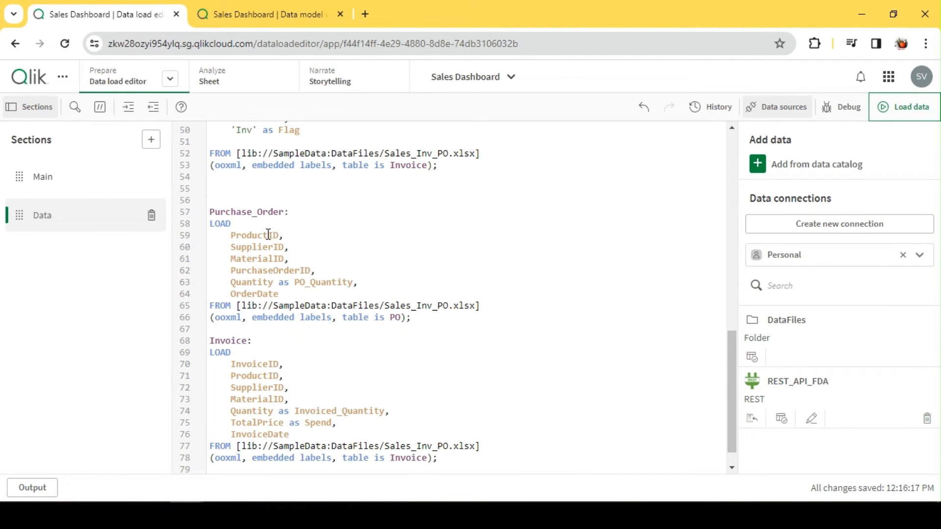
pyautogui.click(263, 227)
pyautogui.press('Return')
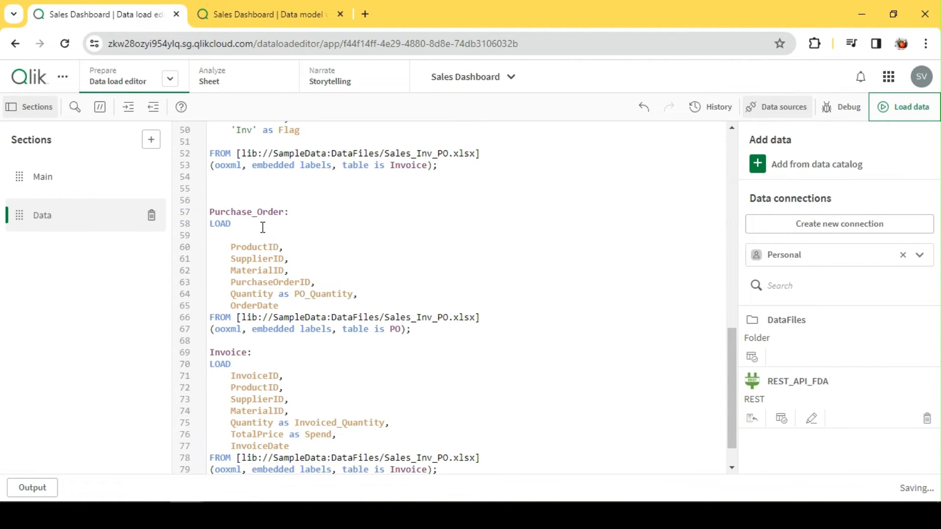
pyautogui.hotkey('ctrl', 'v')
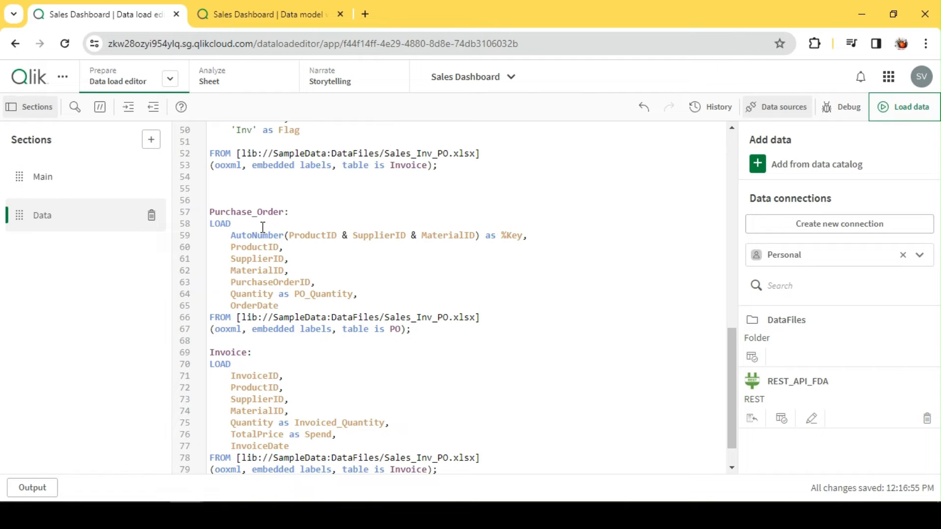
# Paste the same AutoNumber %Key line as the first field of the Invoice table load, above InvoiceID.
pyautogui.scroll(-1, 285, 252)
pyautogui.scroll(-1, 285, 252)
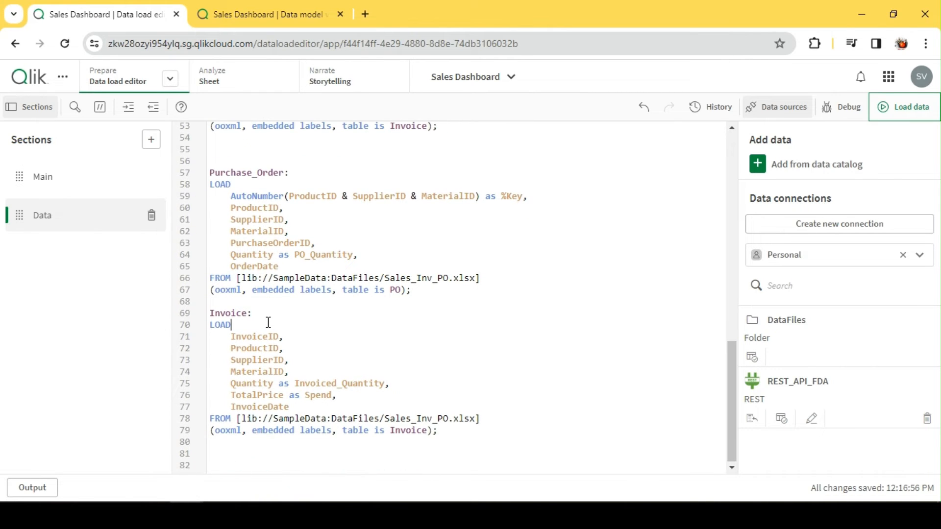
pyautogui.press('Return')
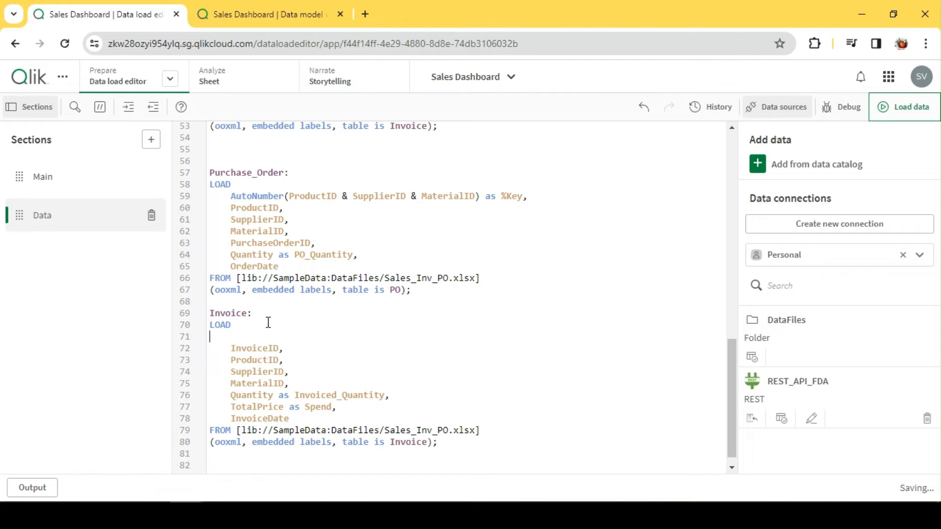
pyautogui.hotkey('ctrl', 'v')
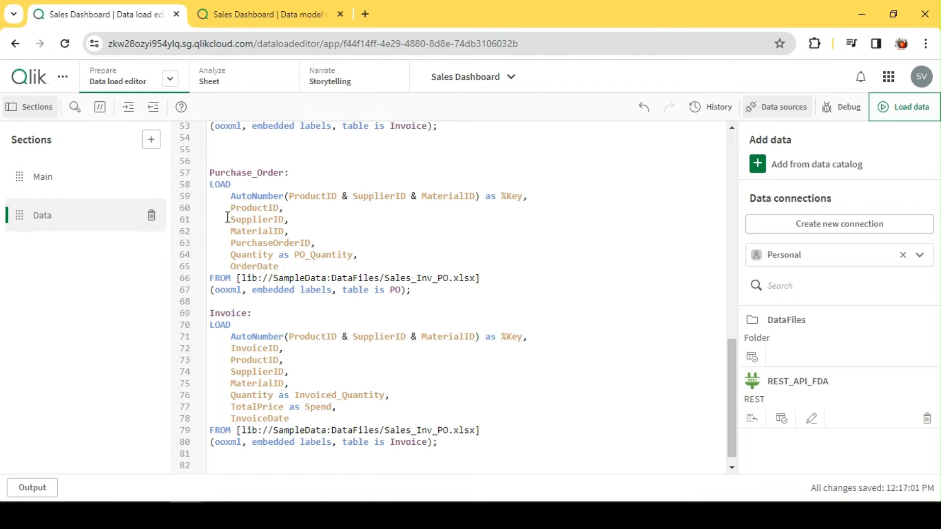
# Comment out the ProductID, SupplierID and MaterialID lines in the Purchase_Order load.
pyautogui.moveTo(298, 231); pyautogui.dragTo(210, 208)
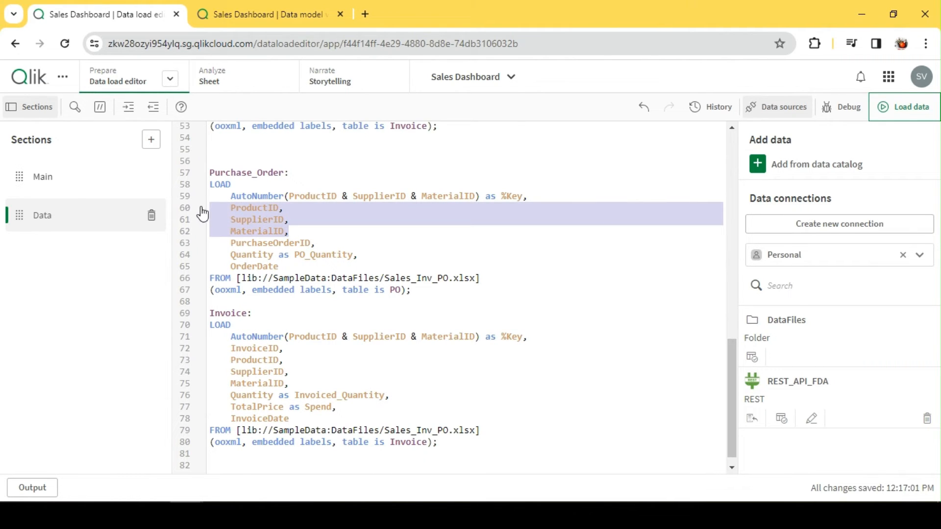
pyautogui.click(100, 107)
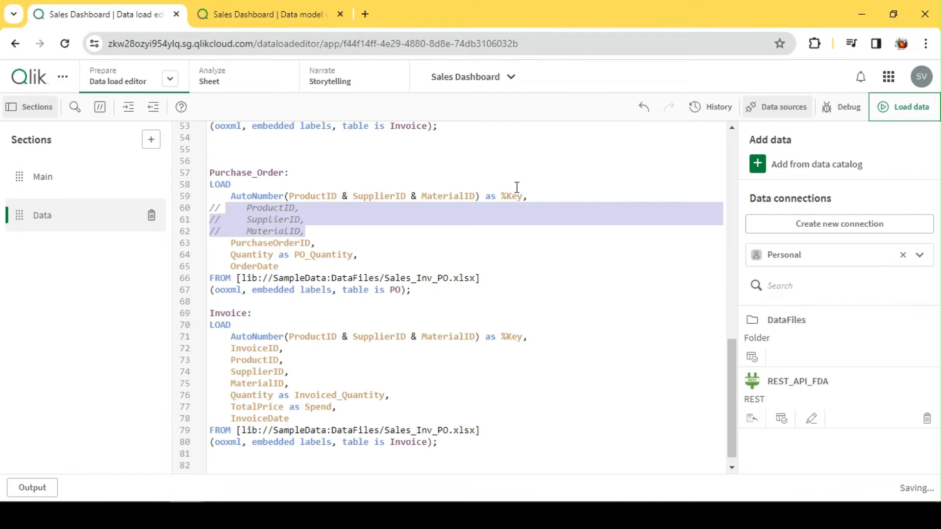
pyautogui.click(531, 197)
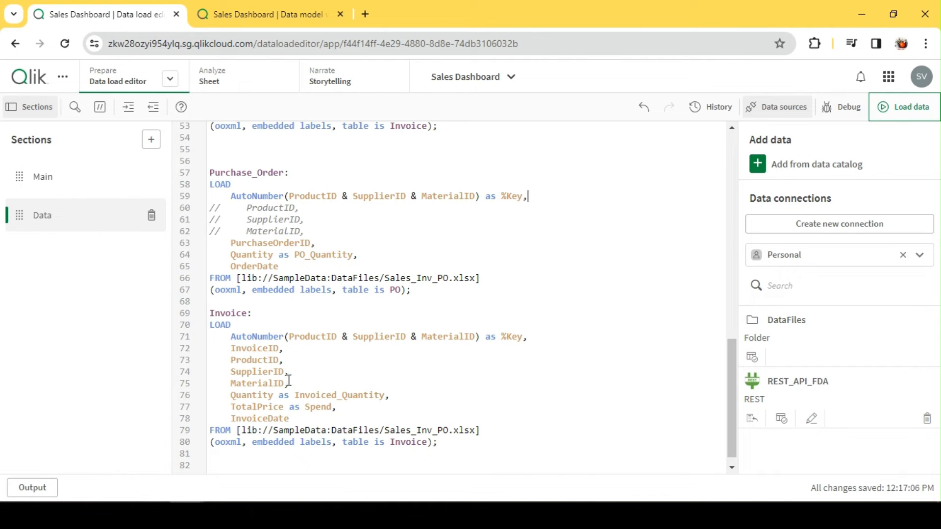
# Comment out the ProductID, SupplierID and MaterialID lines in the Invoice load.
pyautogui.moveTo(294, 382); pyautogui.dragTo(215, 361)
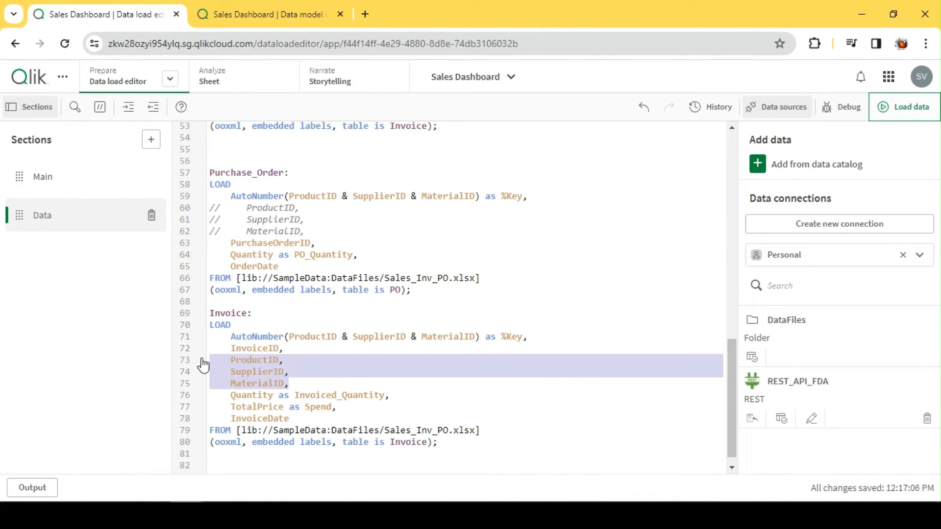
pyautogui.click(100, 107)
pyautogui.click(331, 374)
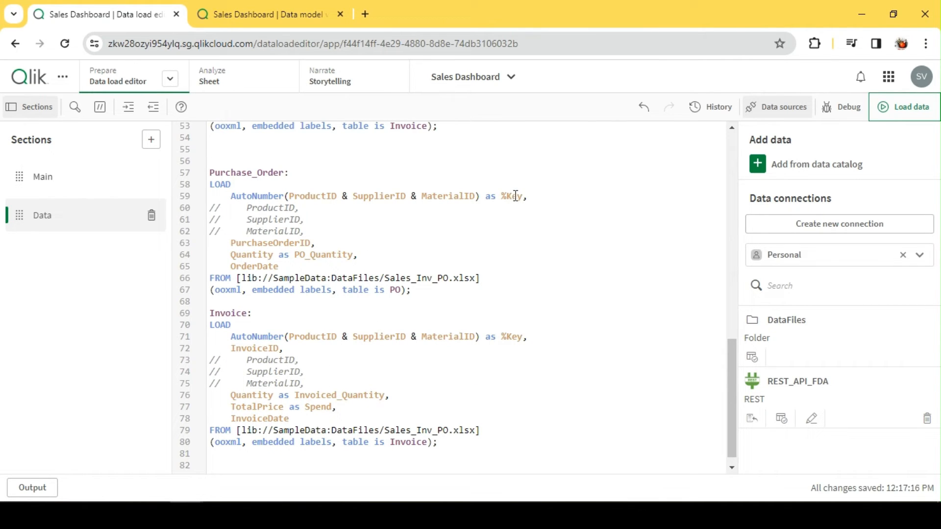
# Review the %Key and remaining fields in the Purchase_Order and Invoice loads, then the Link_Table, Material, Supplier, Product and Category loads.
pyautogui.moveTo(521, 196); pyautogui.dragTo(506, 197)
pyautogui.moveTo(281, 268); pyautogui.dragTo(195, 245)
pyautogui.click(346, 239)
pyautogui.doubleClick(292, 245)
pyautogui.click(326, 255)
pyautogui.doubleClick(254, 349)
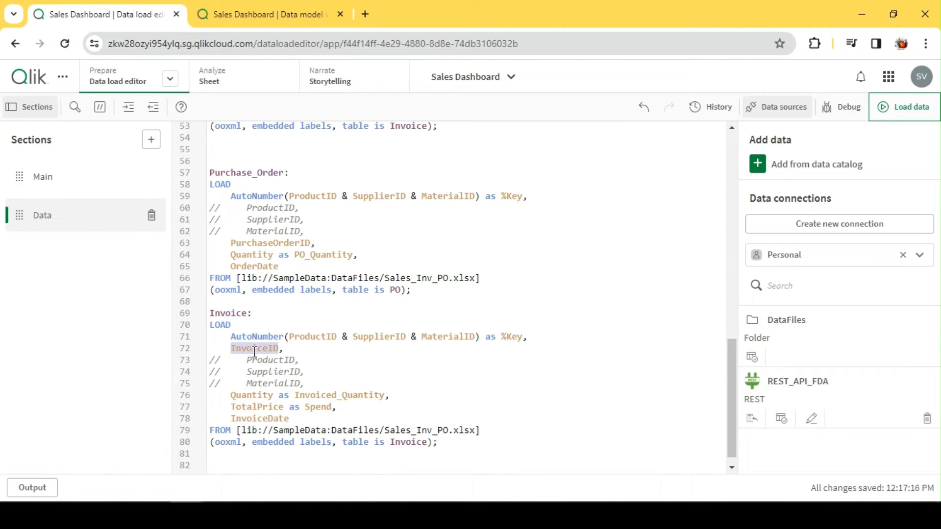
pyautogui.click(351, 395)
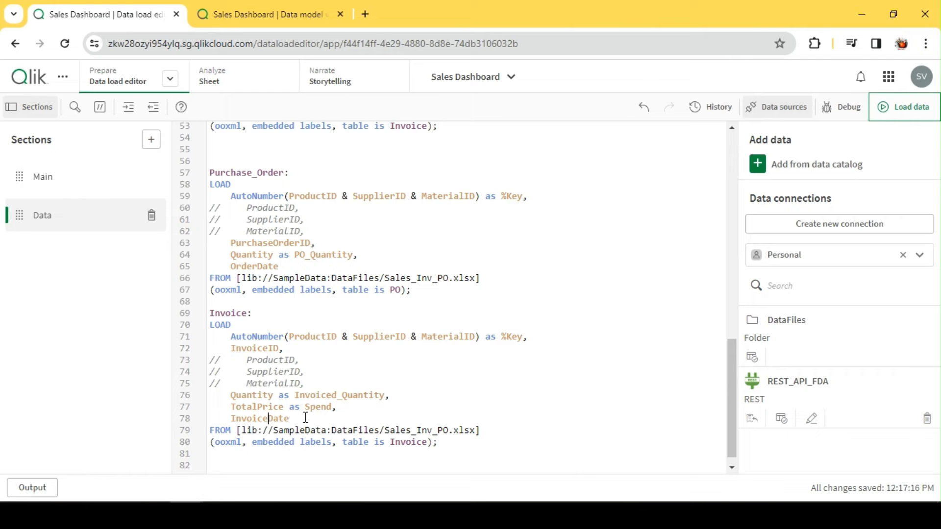
pyautogui.scroll(-1, 348, 407)
pyautogui.scroll(3, 320, 377)
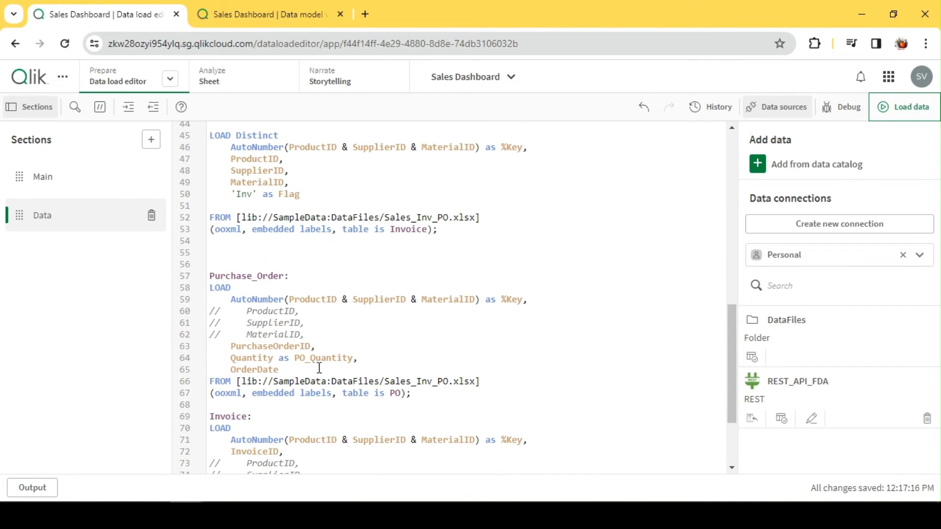
pyautogui.scroll(5, 259, 287)
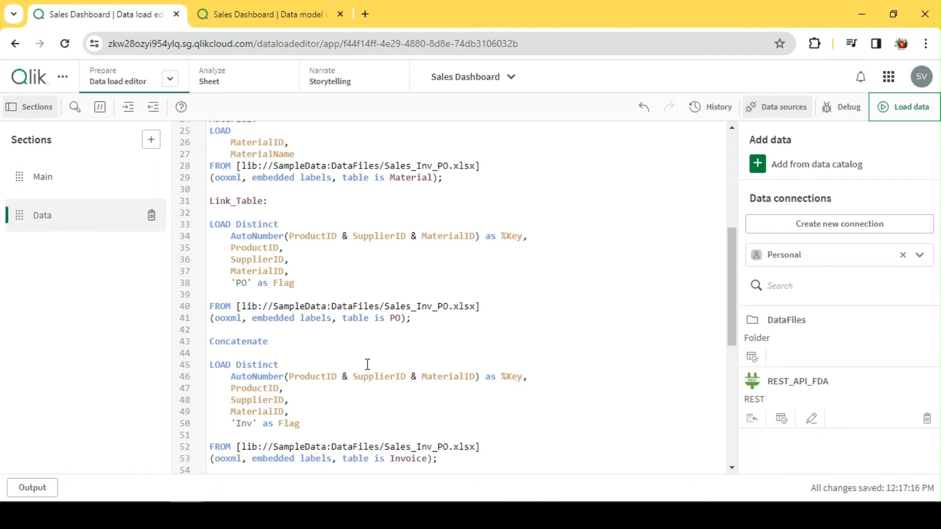
pyautogui.scroll(2, 295, 376)
pyautogui.scroll(-2, 272, 270)
pyautogui.scroll(5, 264, 250)
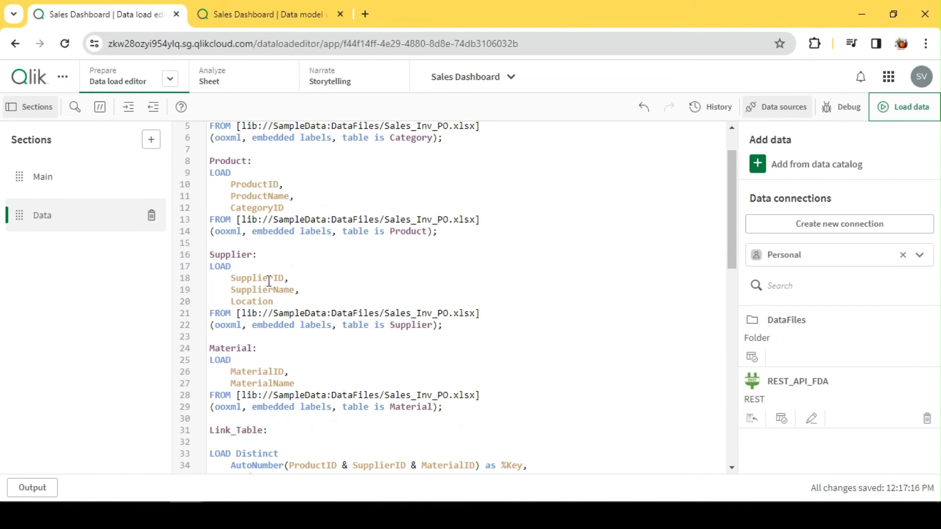
pyautogui.scroll(1, 270, 255)
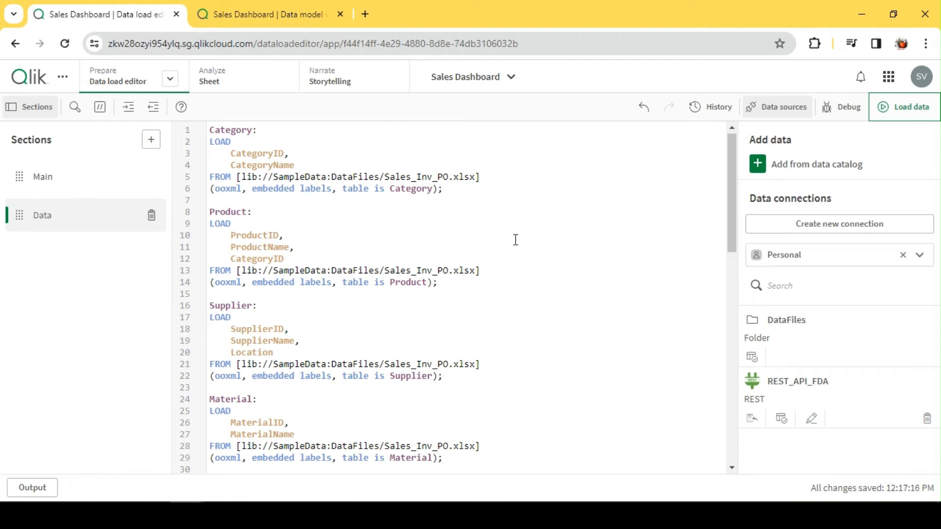
# Load the data with the revised script and show the model in source table view in the data model viewer.
pyautogui.click(900, 107)
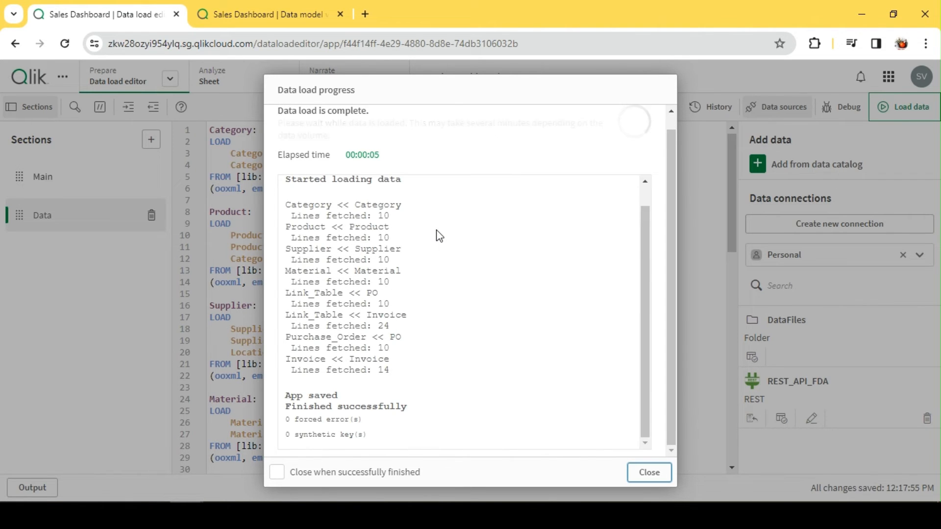
pyautogui.click(260, 19)
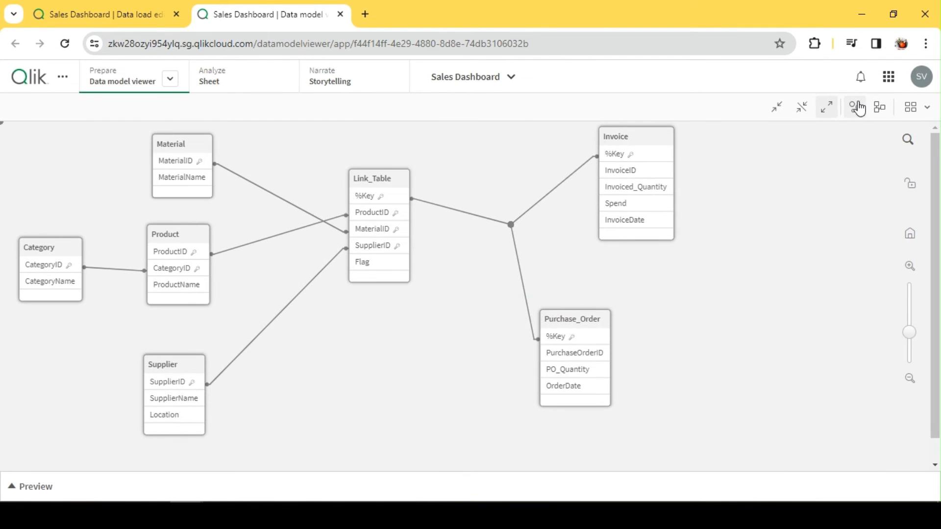
pyautogui.click(878, 116)
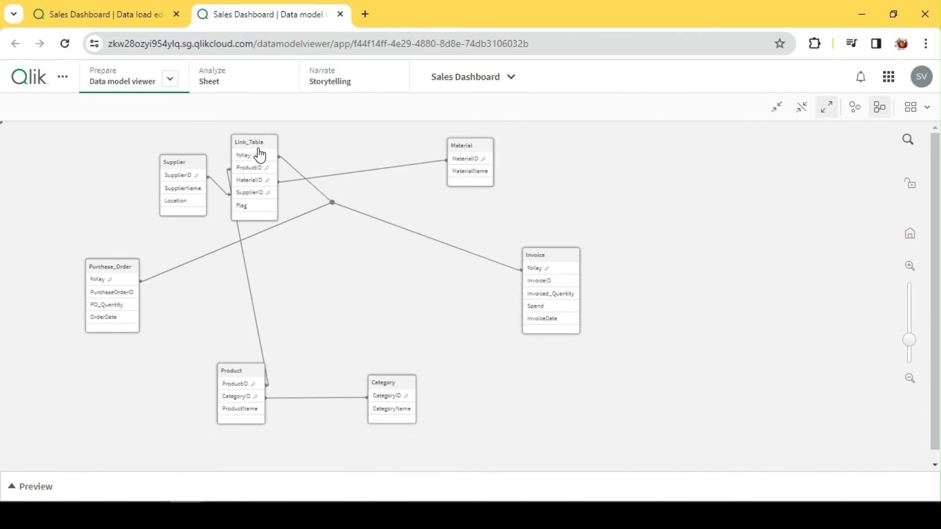
# Move Link_Table to the middle of the model, with Invoice above Purchase_Order on its right side.
pyautogui.moveTo(268, 161); pyautogui.dragTo(362, 268)
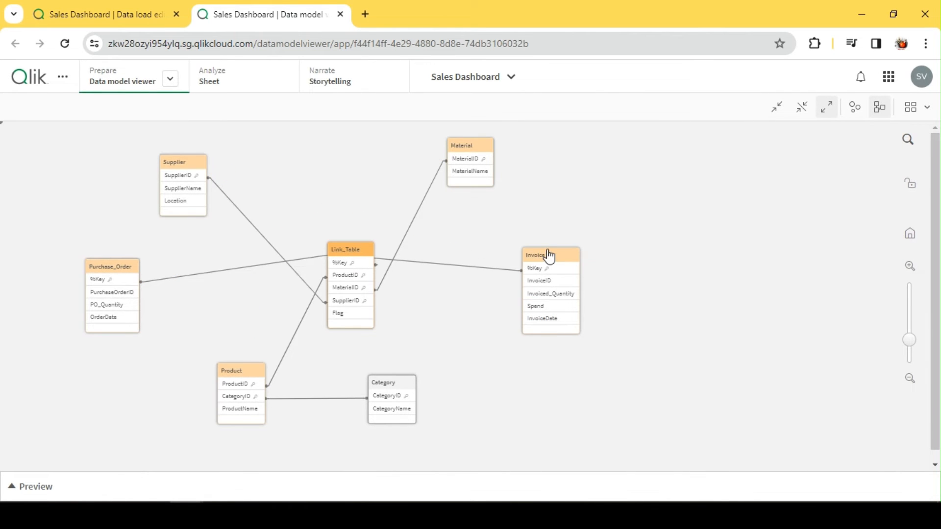
pyautogui.moveTo(550, 256); pyautogui.dragTo(577, 183)
pyautogui.moveTo(110, 268); pyautogui.dragTo(577, 322)
# Arrange Material, Supplier, Product and Category on the left side of Link_Table, with Category beside Product, and adjust Link_Table's position.
pyautogui.moveTo(472, 148); pyautogui.dragTo(129, 264)
pyautogui.moveTo(184, 167); pyautogui.dragTo(148, 339)
pyautogui.moveTo(252, 372); pyautogui.dragTo(260, 198)
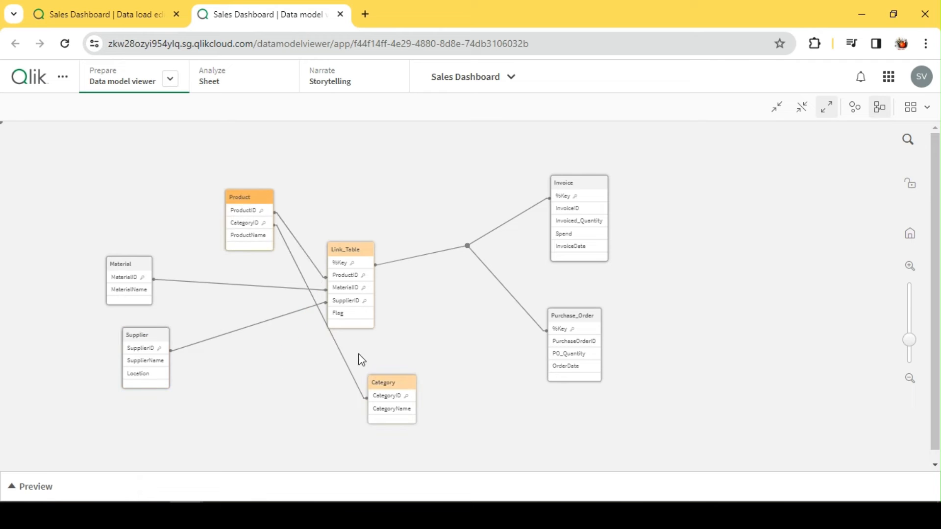
pyautogui.moveTo(391, 388); pyautogui.dragTo(140, 183)
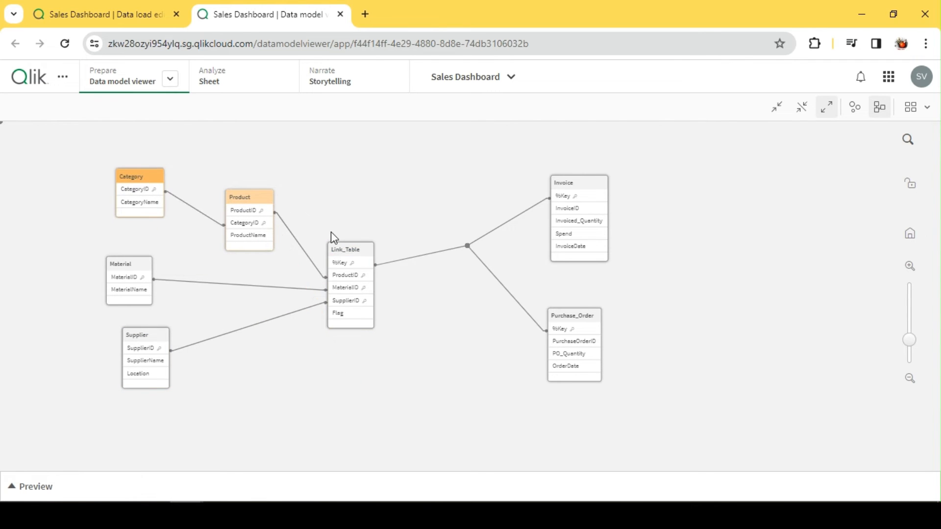
pyautogui.moveTo(363, 248); pyautogui.dragTo(388, 214)
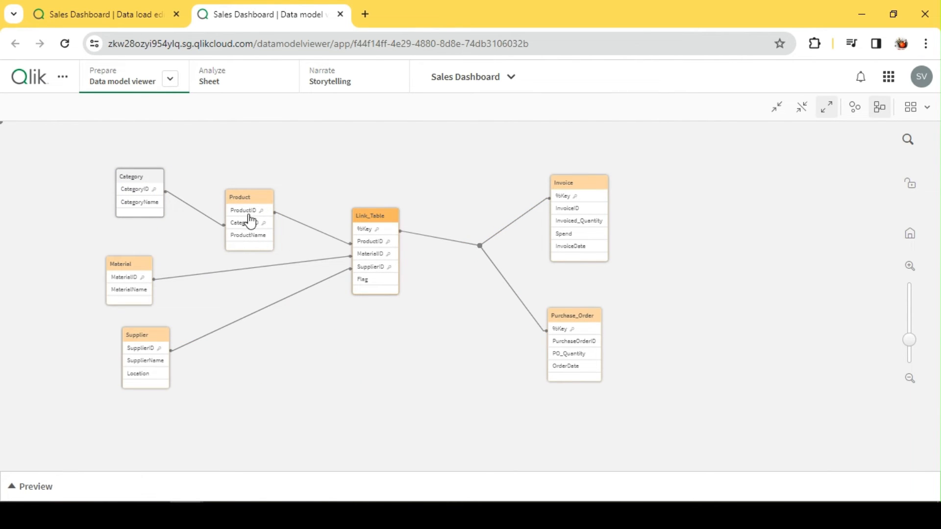
pyautogui.moveTo(248, 217); pyautogui.dragTo(261, 209)
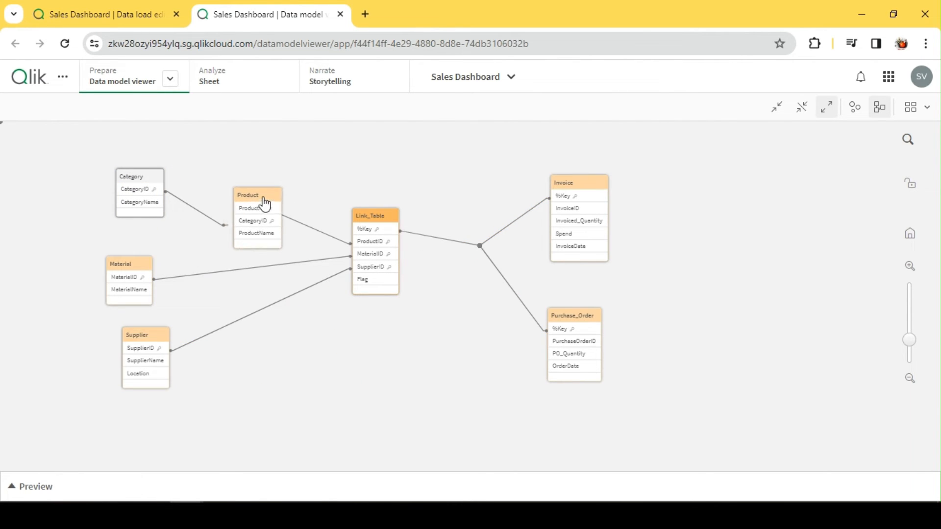
pyautogui.moveTo(374, 229); pyautogui.dragTo(370, 238)
# Highlight the %Key association of Link_Table and reposition Invoice and Purchase_Order closer to it.
pyautogui.click(374, 239)
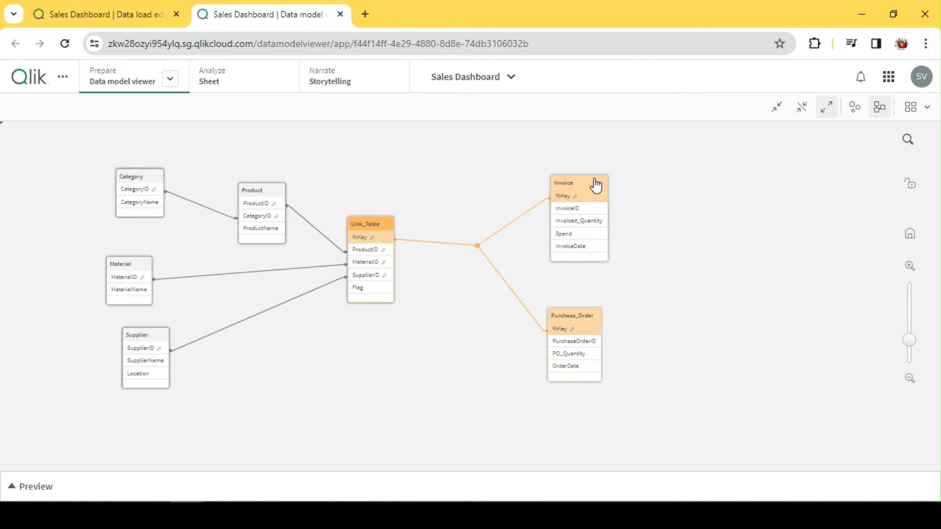
pyautogui.click(388, 239)
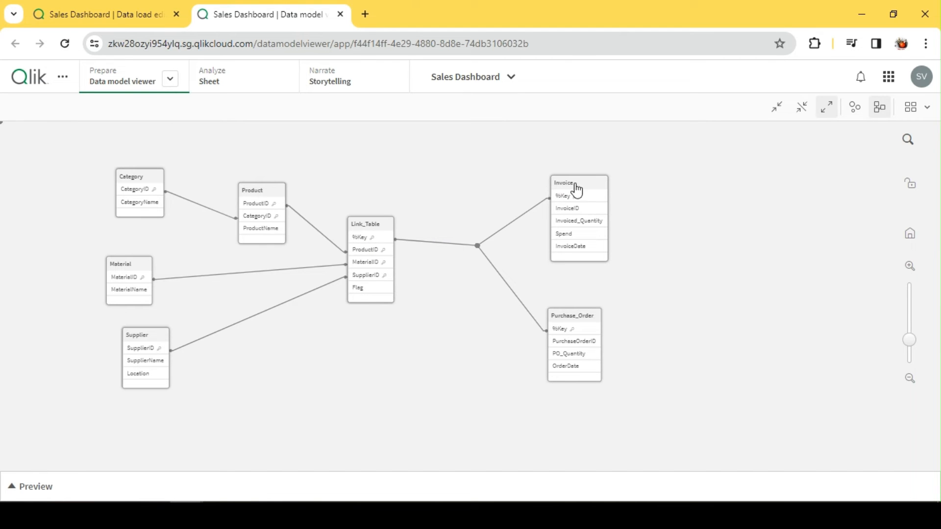
pyautogui.moveTo(572, 184); pyautogui.dragTo(572, 174)
pyautogui.moveTo(567, 316); pyautogui.dragTo(553, 316)
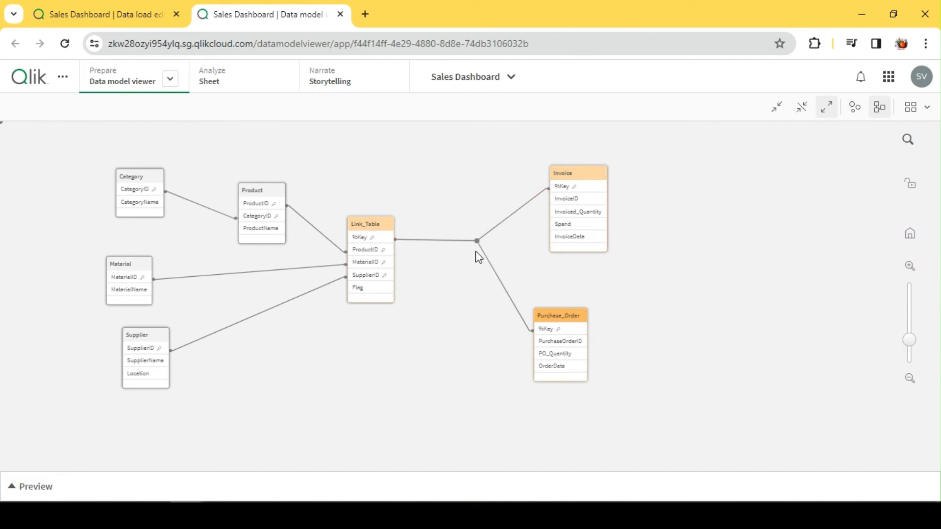
pyautogui.scroll(2, 386, 242)
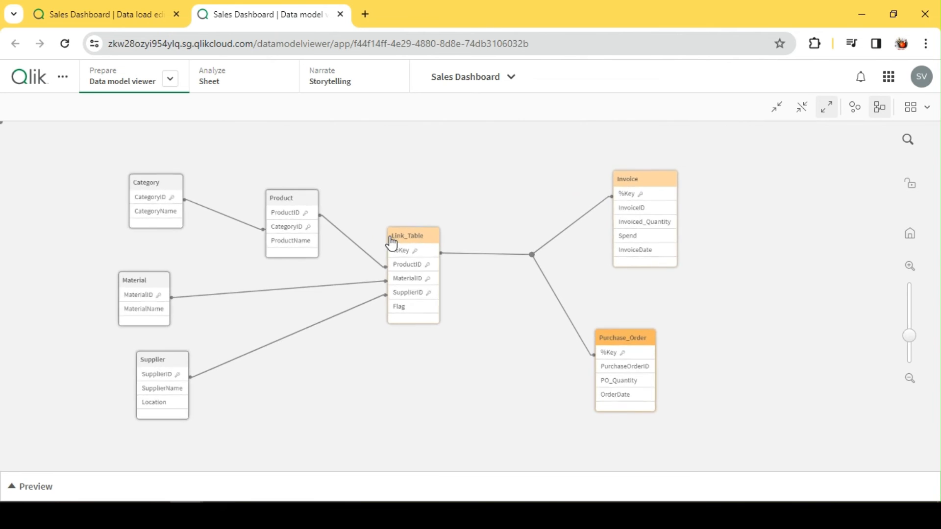
pyautogui.moveTo(663, 191); pyautogui.dragTo(612, 183)
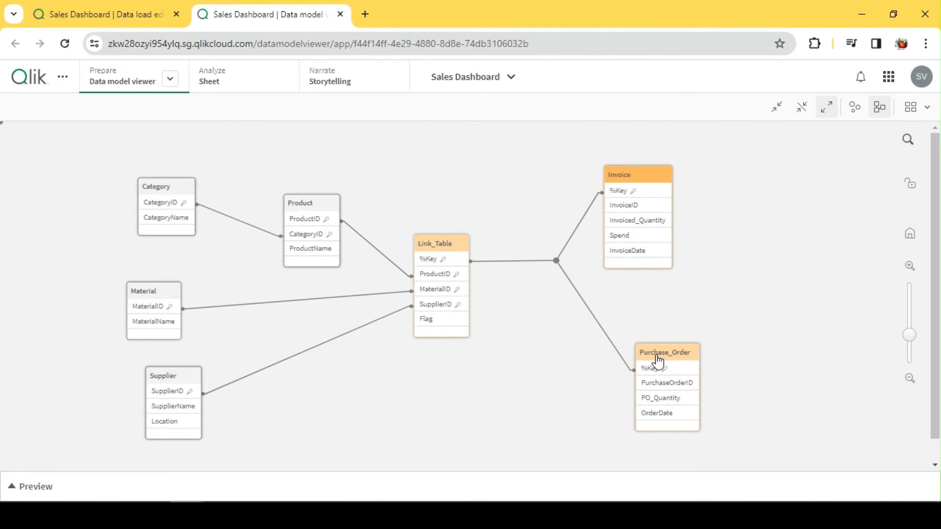
pyautogui.moveTo(655, 361); pyautogui.dragTo(621, 360)
pyautogui.scroll(1, 490, 317)
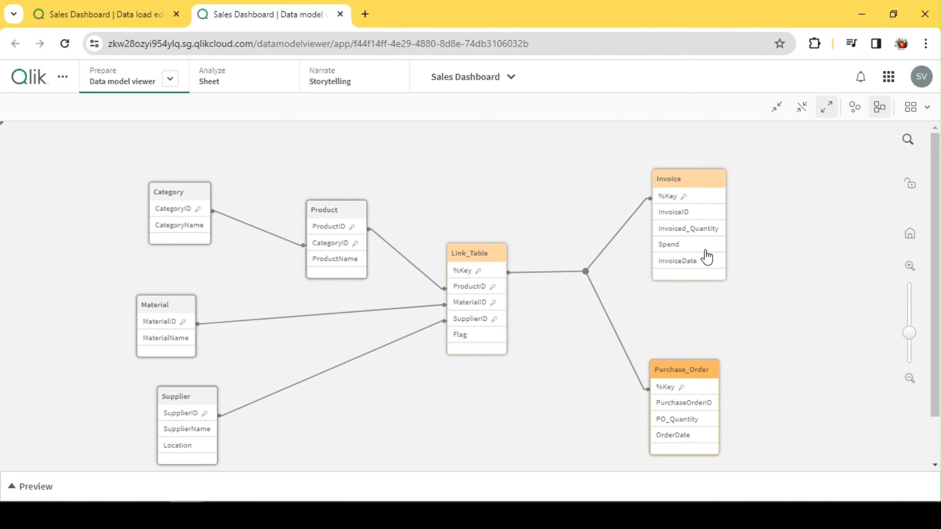
# Shift Product slightly toward Category and move Supplier up closer to Link_Table.
pyautogui.moveTo(344, 212); pyautogui.dragTo(330, 212)
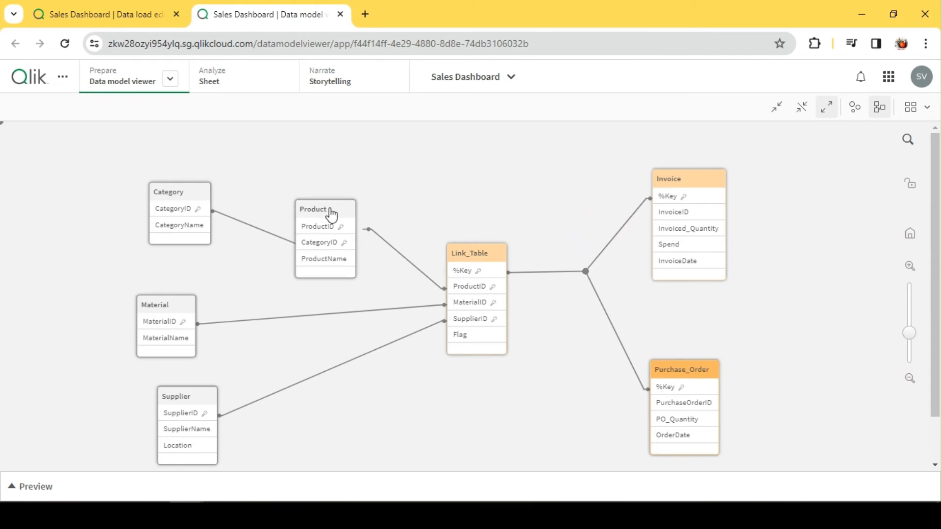
pyautogui.scroll(1, 431, 271)
pyautogui.scroll(-1, 264, 376)
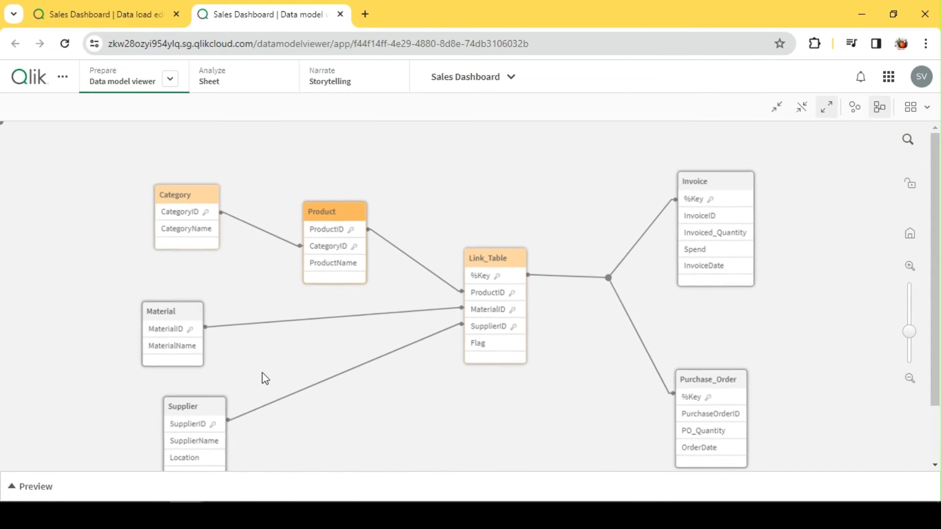
pyautogui.moveTo(210, 414); pyautogui.dragTo(281, 373)
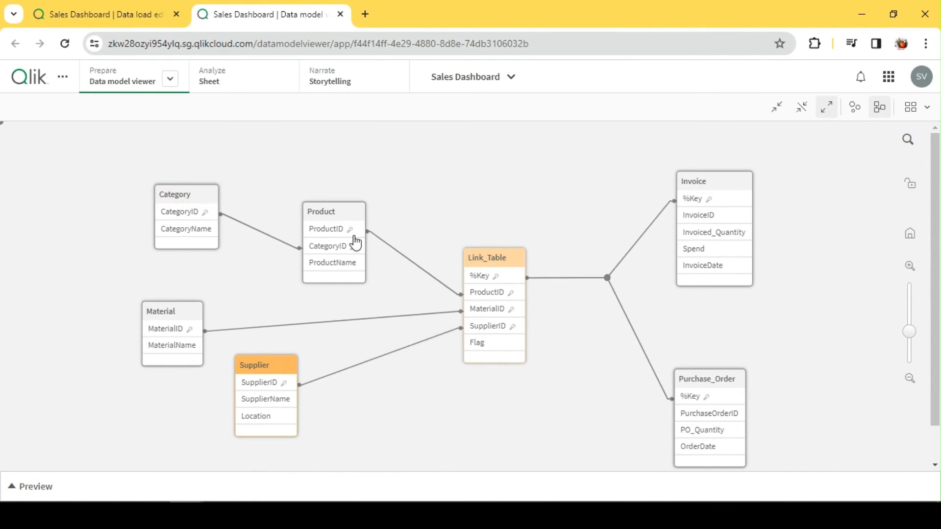
pyautogui.click(333, 354)
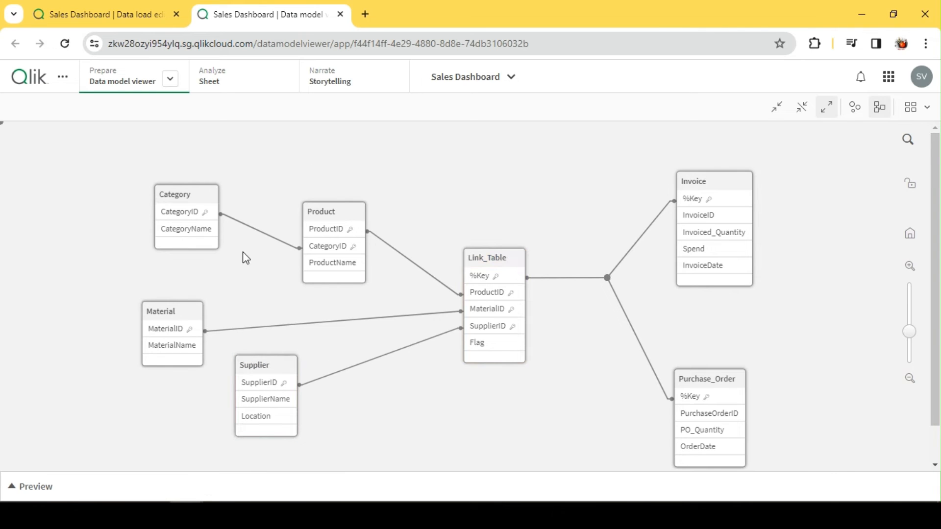
# Highlight the associations of Link_Table and its %Key field, and nudge Link_Table slightly upward in the model.
pyautogui.click(496, 270)
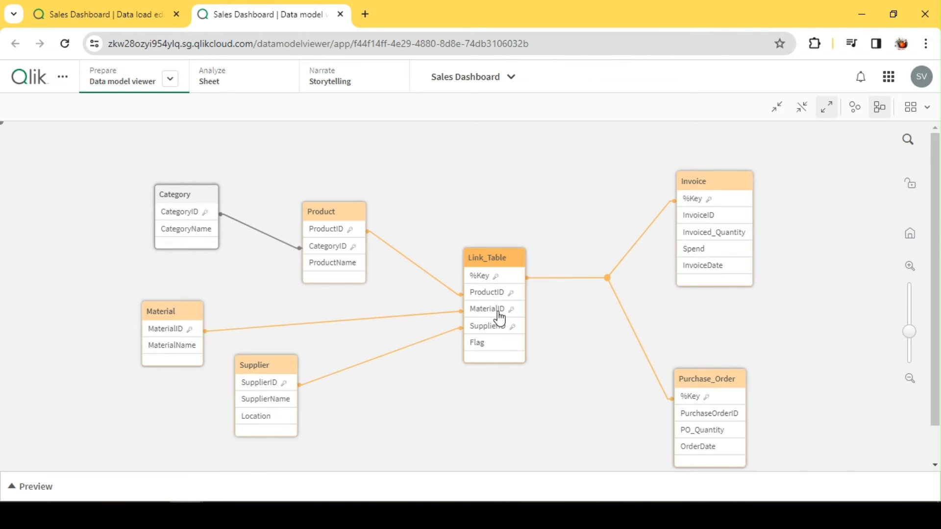
pyautogui.click(495, 277)
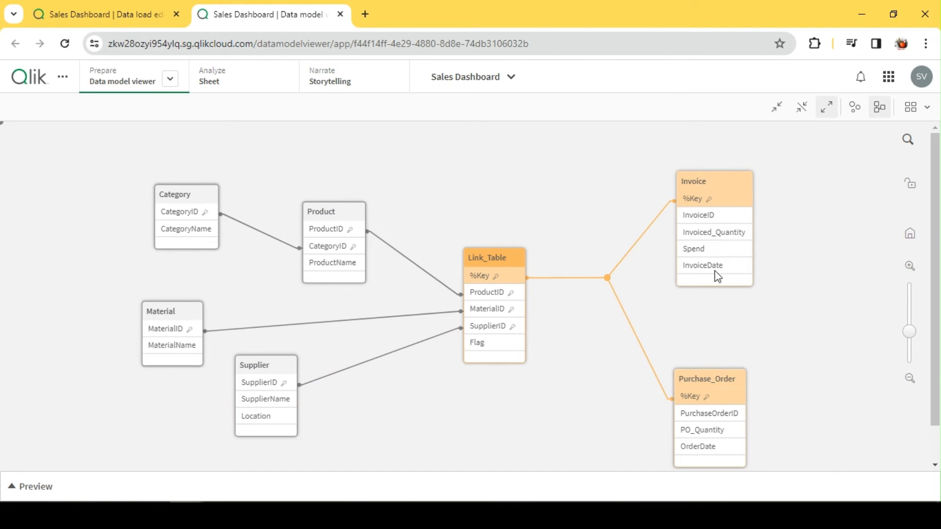
pyautogui.click(721, 181)
pyautogui.click(746, 344)
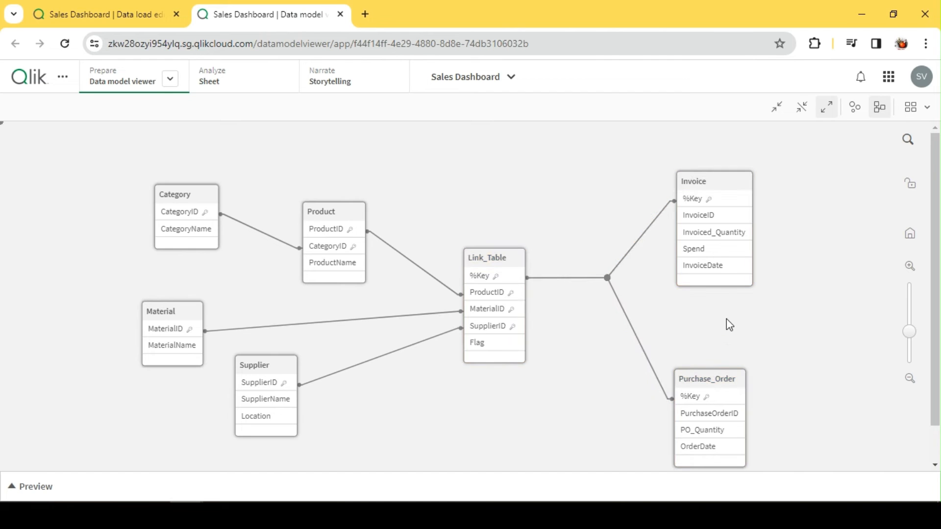
pyautogui.scroll(-1, 581, 380)
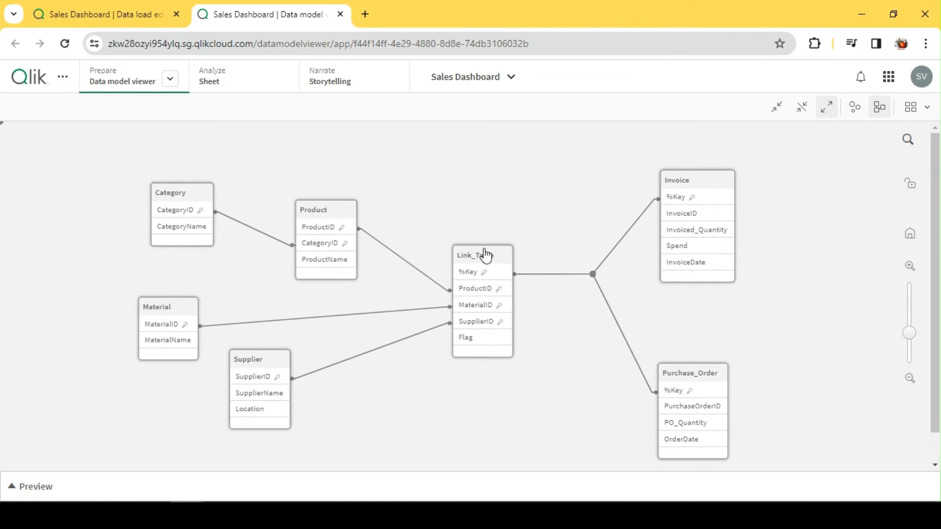
pyautogui.moveTo(485, 255); pyautogui.dragTo(477, 248)
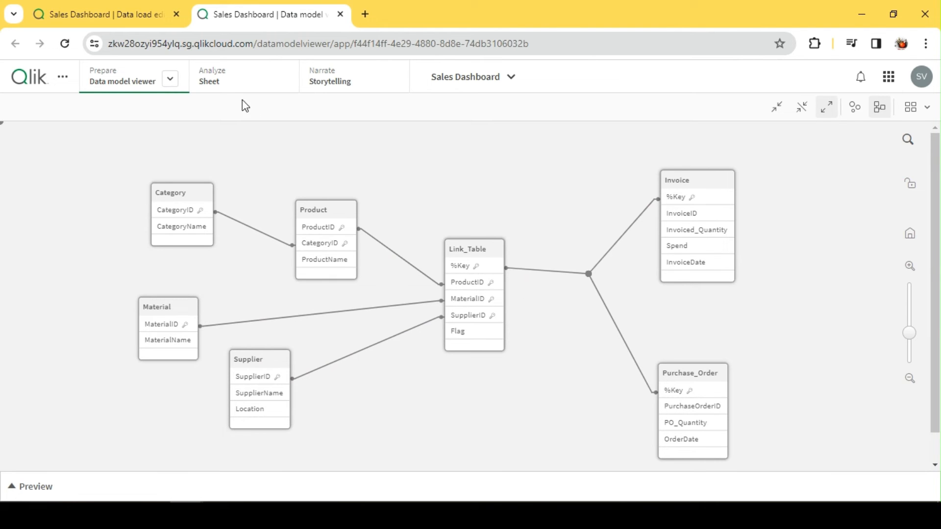
# Open the sheet My new sheet from the data model viewer and put it into editing mode.
pyautogui.click(216, 86)
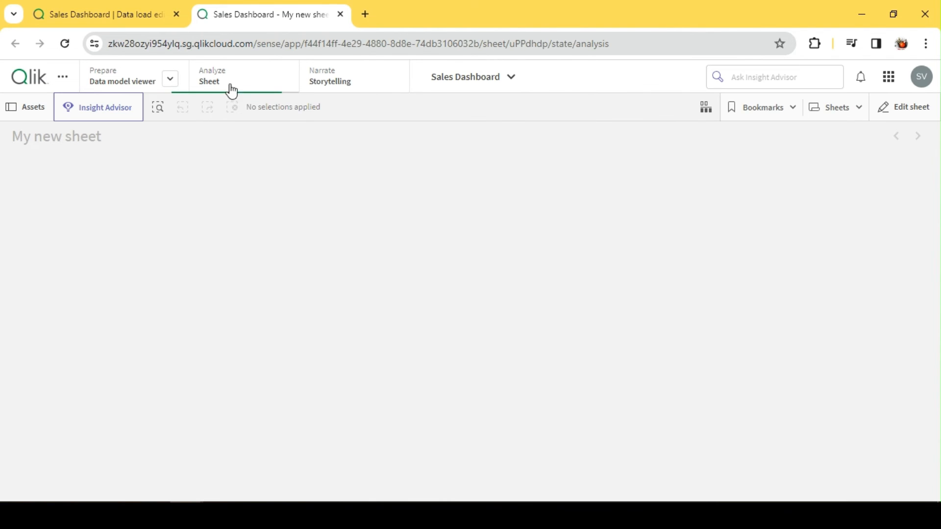
pyautogui.click(901, 107)
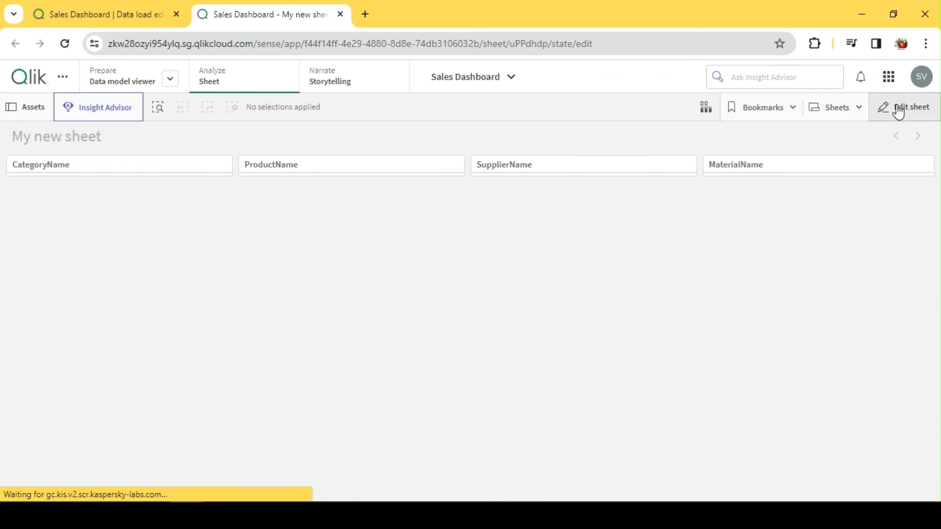
pyautogui.click(185, 176)
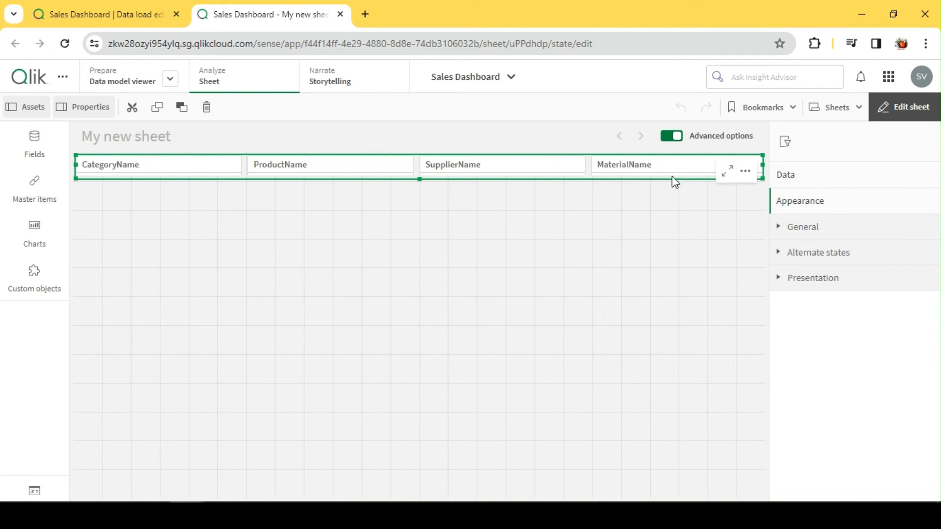
pyautogui.click(210, 242)
# Add a table directly below the filter pane, spanning the sheet at 24 x 5 cells, and title it Invoice.
pyautogui.click(34, 234)
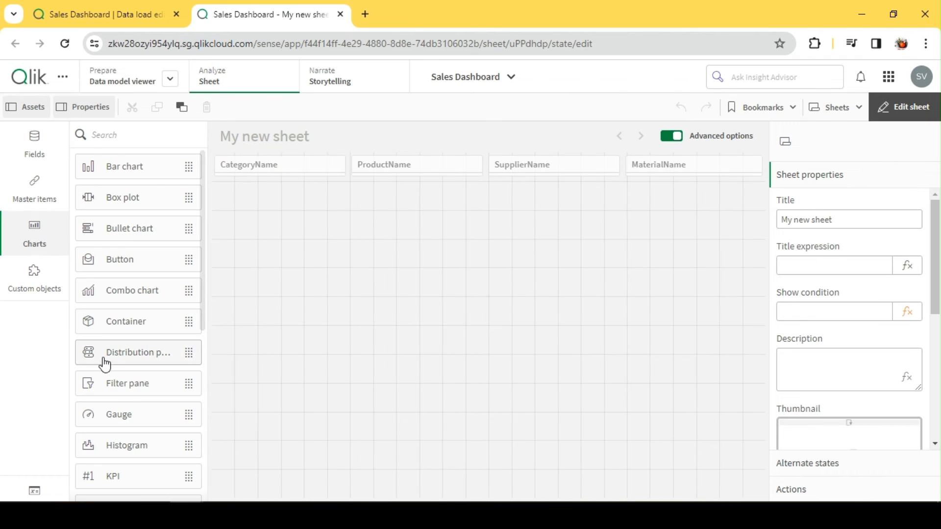
pyautogui.scroll(-6, 104, 363)
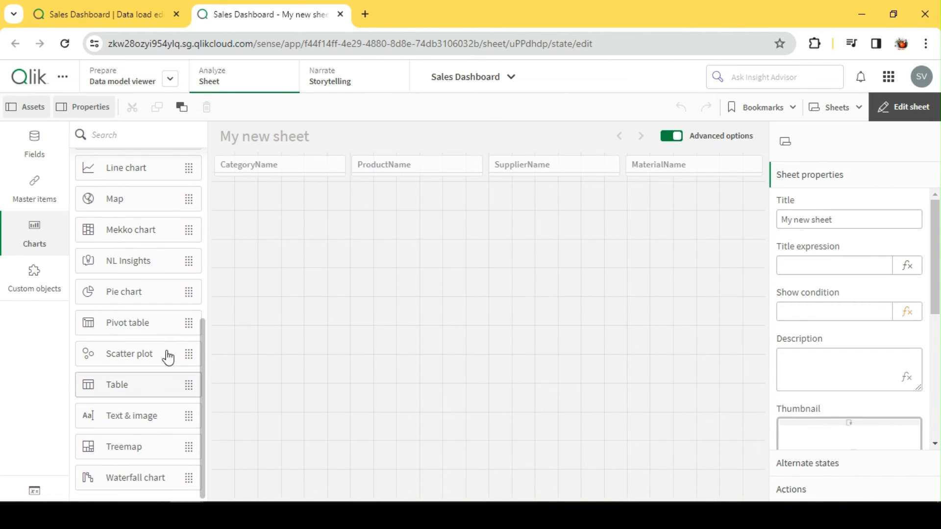
pyautogui.moveTo(147, 384); pyautogui.dragTo(763, 323)
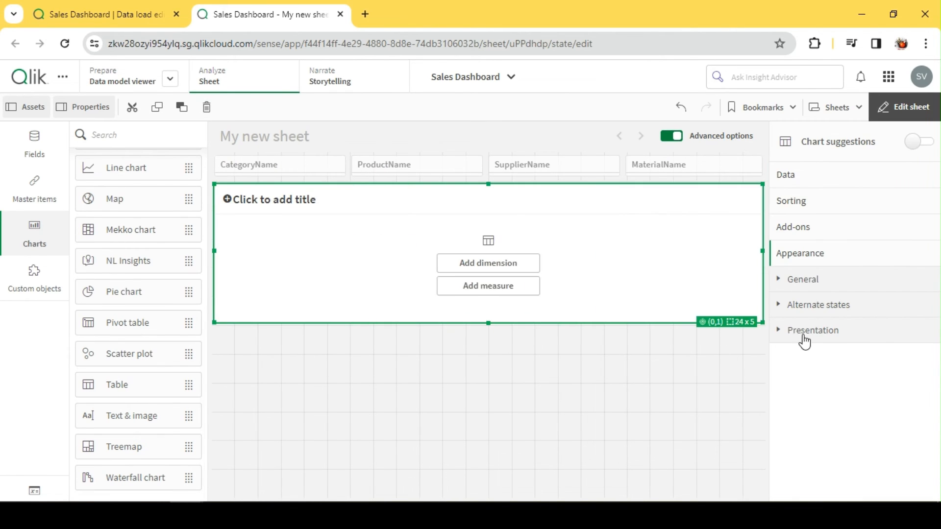
pyautogui.click(283, 207)
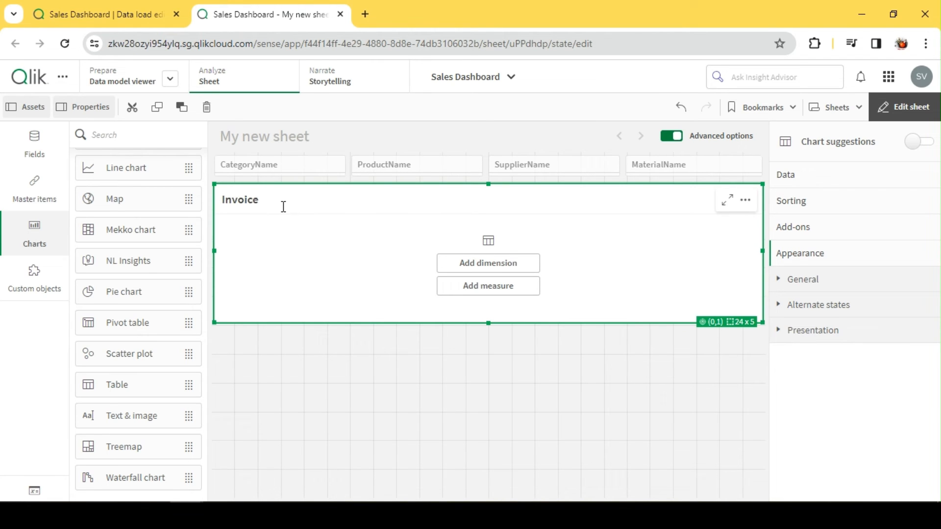
# Add InvoiceID as the first dimension column of the Invoice table, filtering the fields by "inv".
pyautogui.click(818, 177)
pyautogui.click(854, 227)
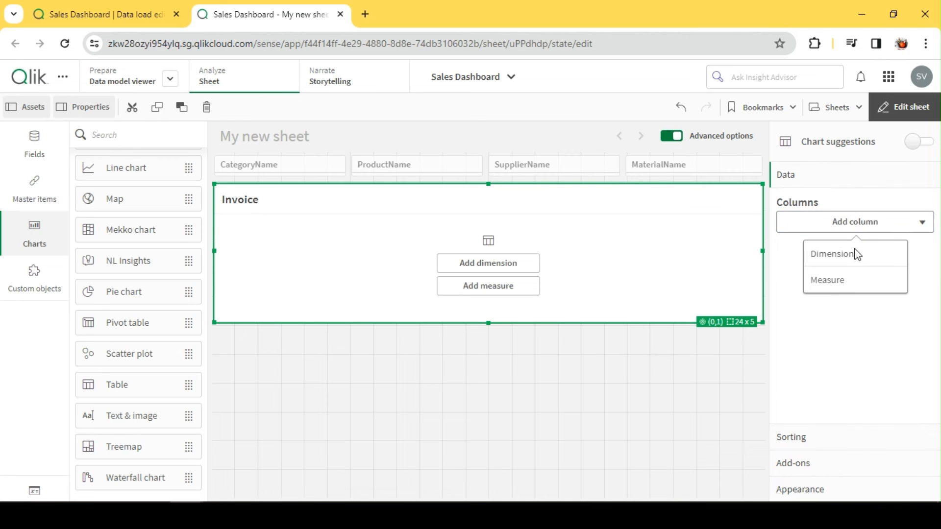
pyautogui.click(857, 254)
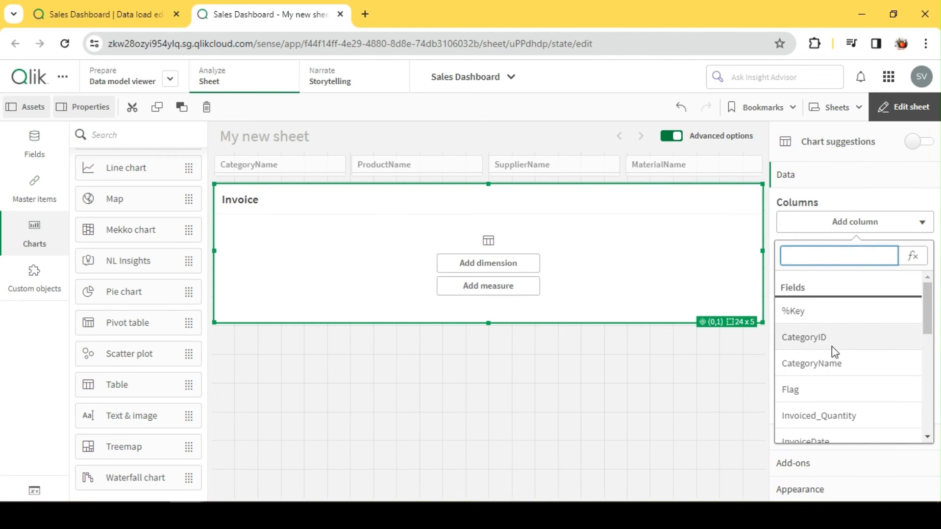
pyautogui.write('inv')
pyautogui.click(839, 362)
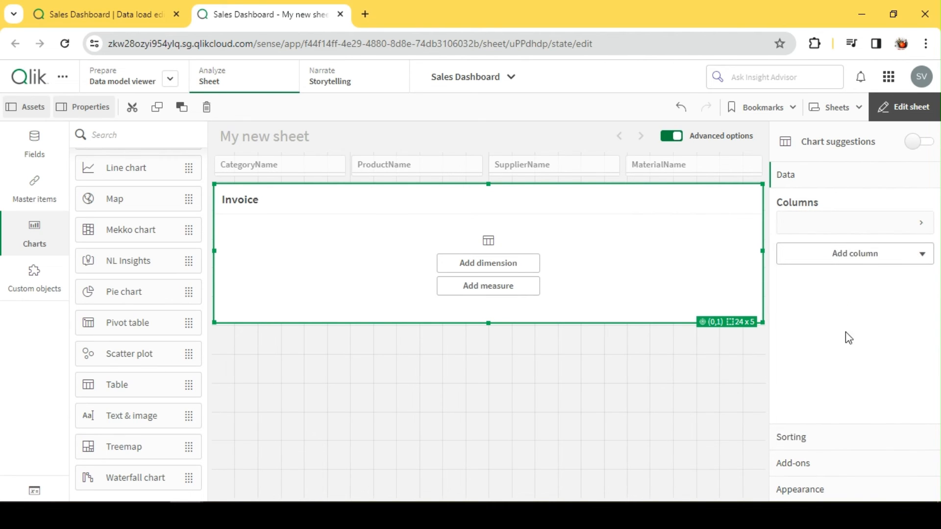
# Add Invoiced_Quantity as a dimension column to the Invoice table.
pyautogui.click(851, 265)
pyautogui.click(851, 287)
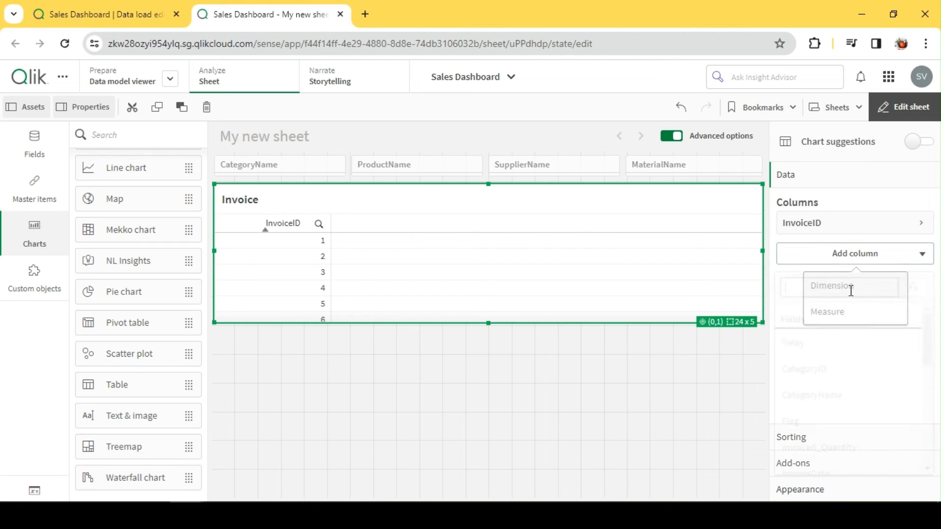
pyautogui.scroll(-5, 840, 385)
pyautogui.scroll(4, 838, 388)
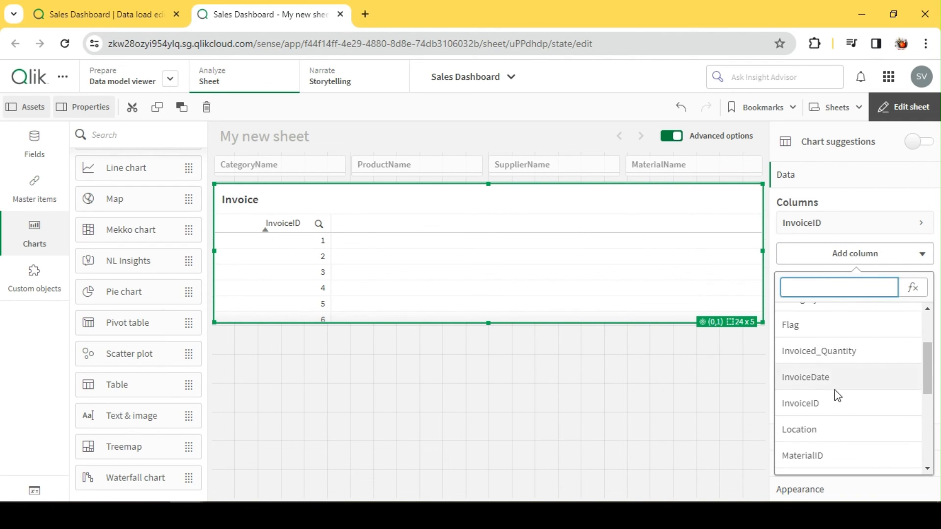
pyautogui.click(832, 354)
# Add InvoiceDate as a dimension column after Invoiced_Quantity in the Invoice table.
pyautogui.click(844, 290)
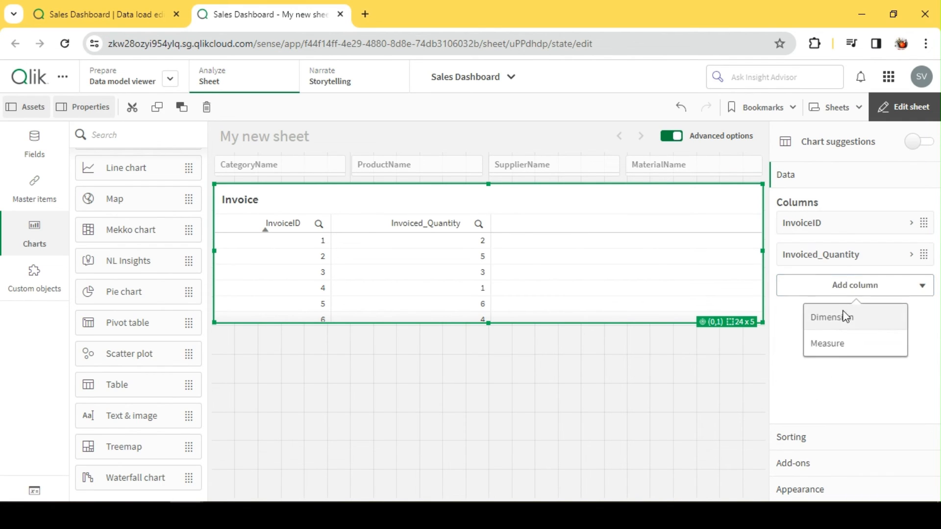
pyautogui.click(845, 316)
pyautogui.scroll(-5, 699, 330)
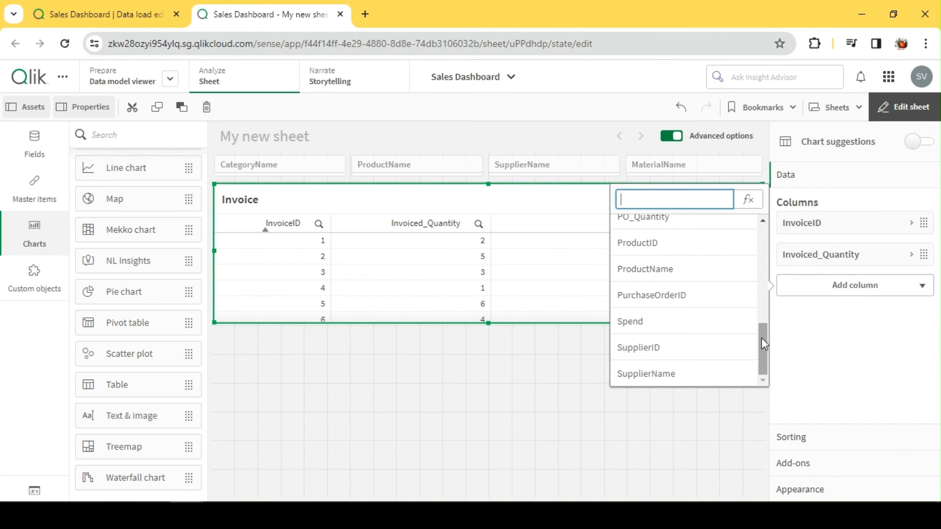
pyautogui.moveTo(763, 343); pyautogui.dragTo(767, 308)
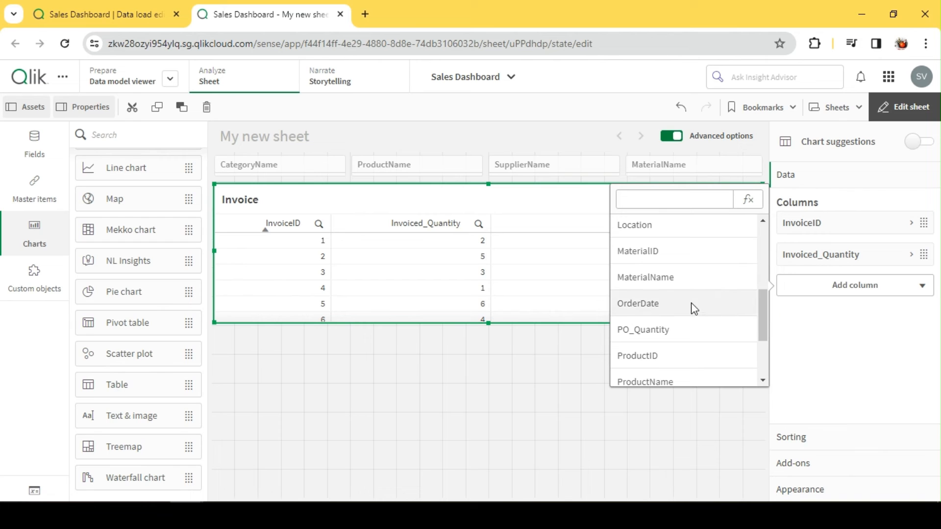
pyautogui.scroll(-3, 696, 309)
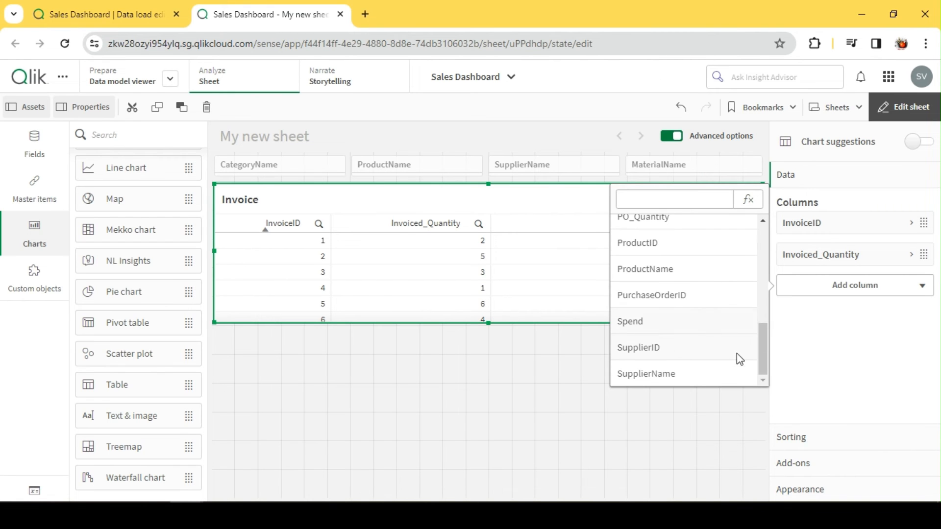
pyautogui.moveTo(763, 355); pyautogui.dragTo(774, 281)
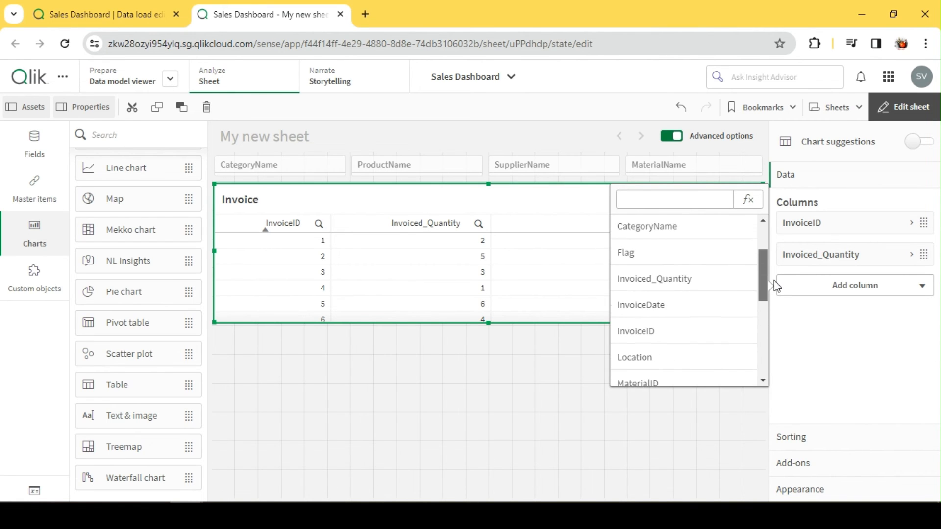
pyautogui.click(682, 305)
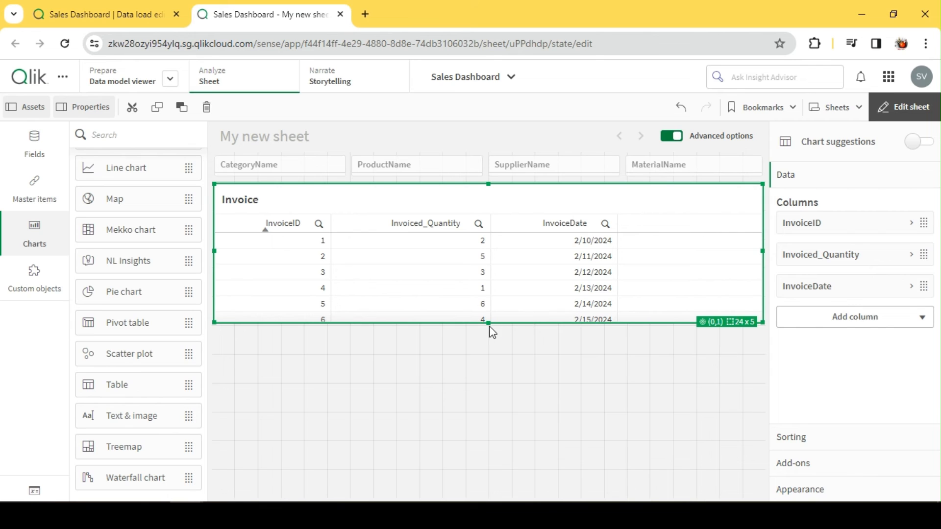
# Add %Key as a dimension to the Invoice table and move it ahead of InvoiceID as the first column.
pyautogui.click(828, 318)
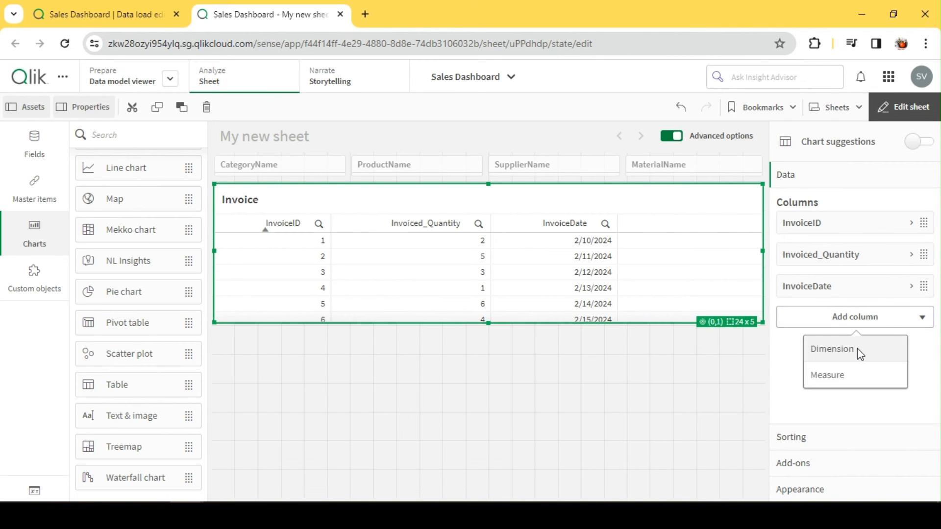
pyautogui.click(857, 349)
pyautogui.click(816, 165)
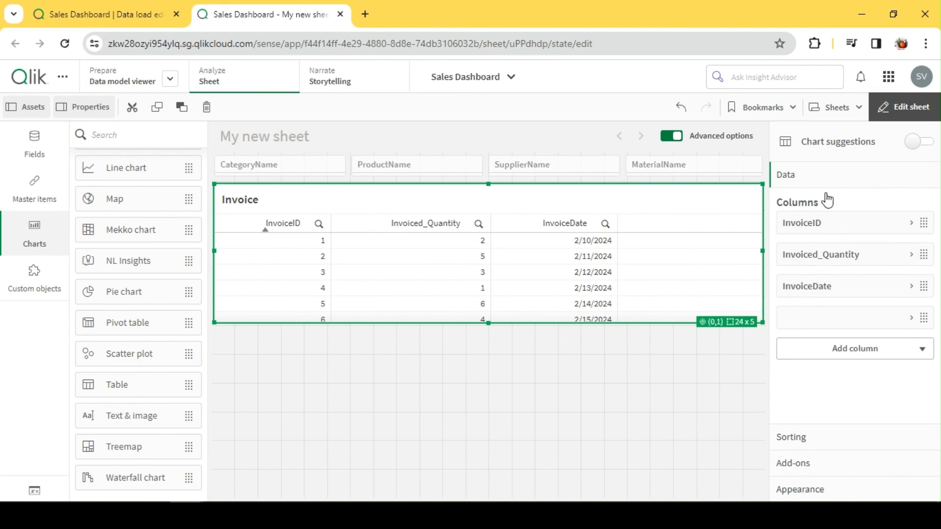
pyautogui.moveTo(806, 327); pyautogui.dragTo(819, 231)
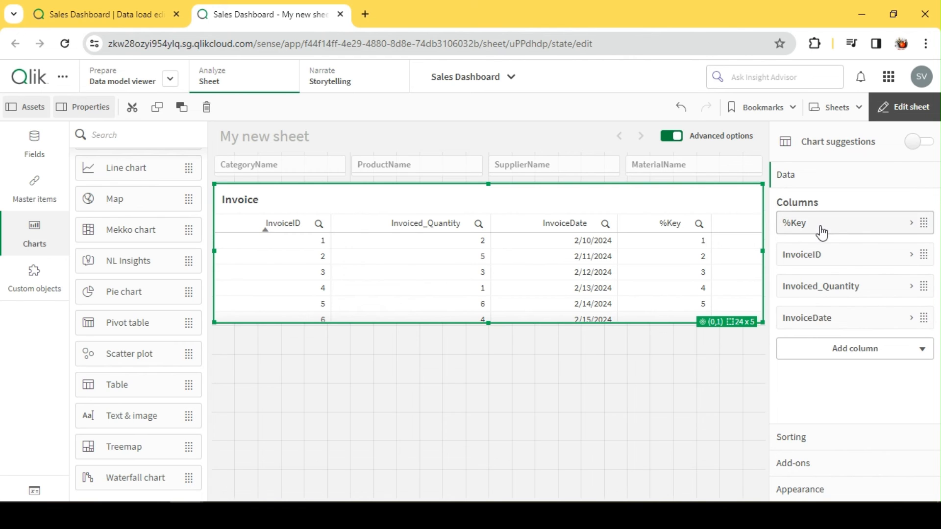
# Add a second table below Invoice, widen it to the full sheet width at 24 x 6 cells, and title it PO.
pyautogui.click(516, 333)
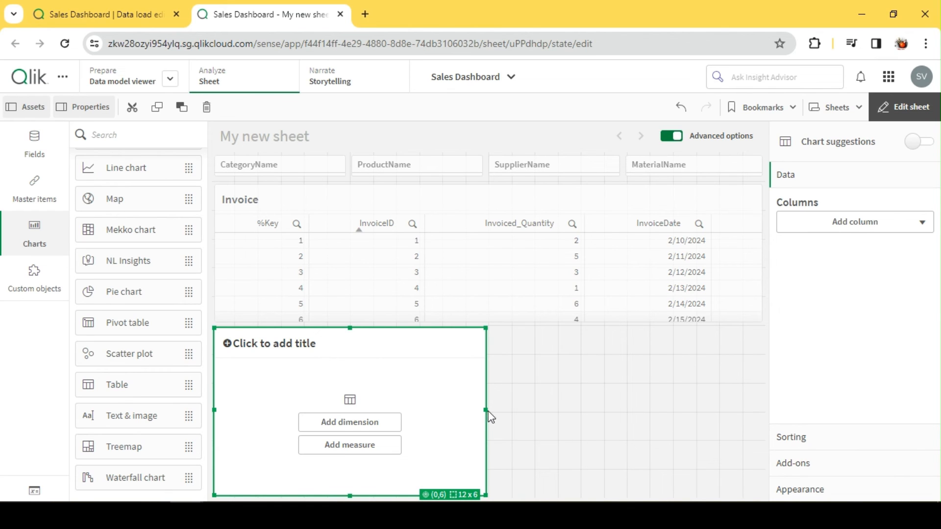
pyautogui.click(490, 417)
pyautogui.click(471, 421)
pyautogui.moveTo(483, 409); pyautogui.dragTo(762, 409)
pyautogui.click(314, 343)
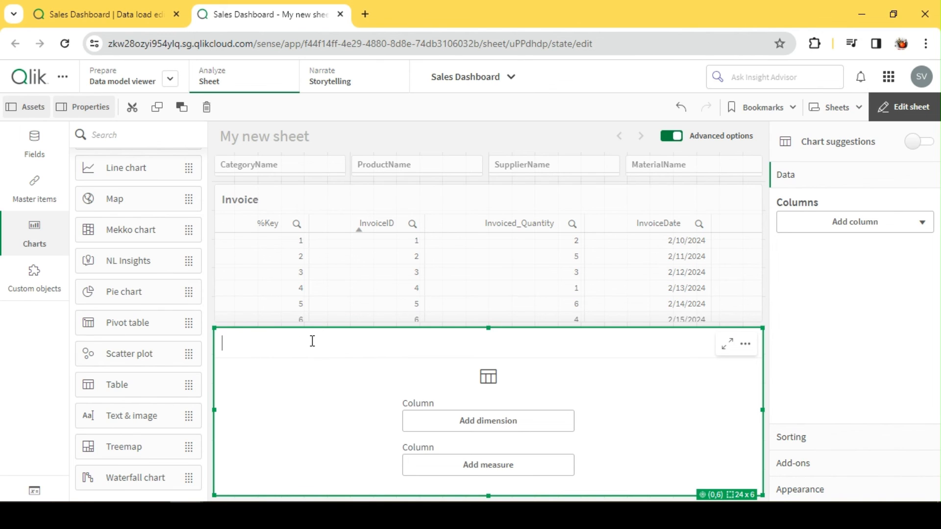
# Add PurchaseOrderID as the first dimension column of the PO table, filtering the fields by "p".
pyautogui.click(875, 226)
pyautogui.click(868, 255)
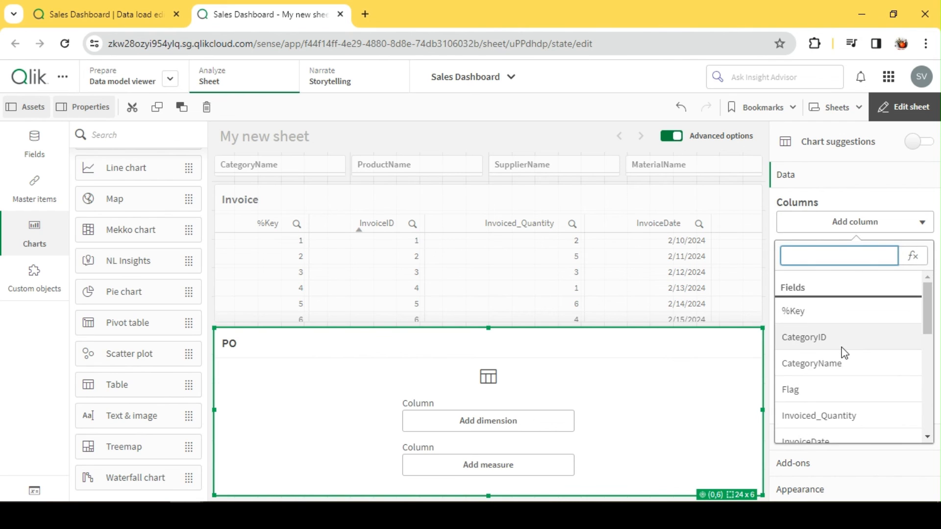
pyautogui.write('p')
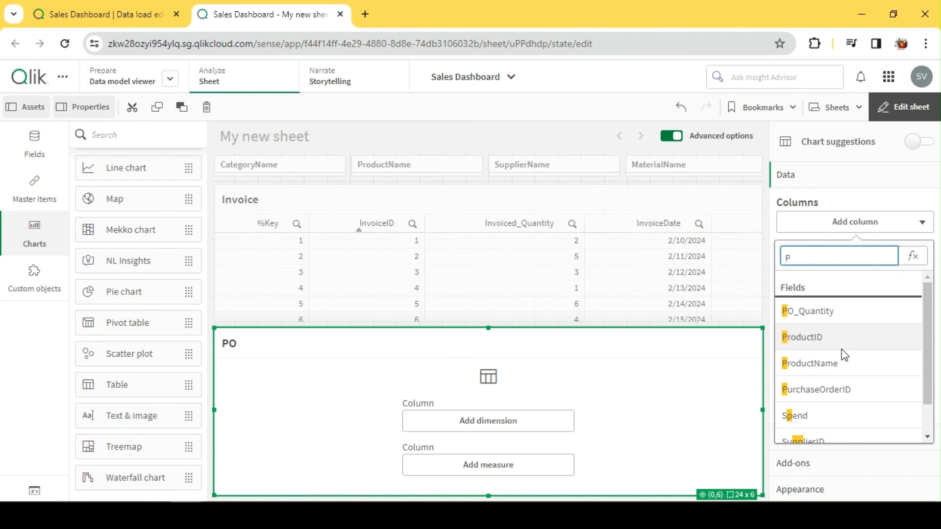
pyautogui.click(849, 390)
# Add PO_Quantity as a dimension column to the PO table.
pyautogui.click(853, 255)
pyautogui.click(849, 286)
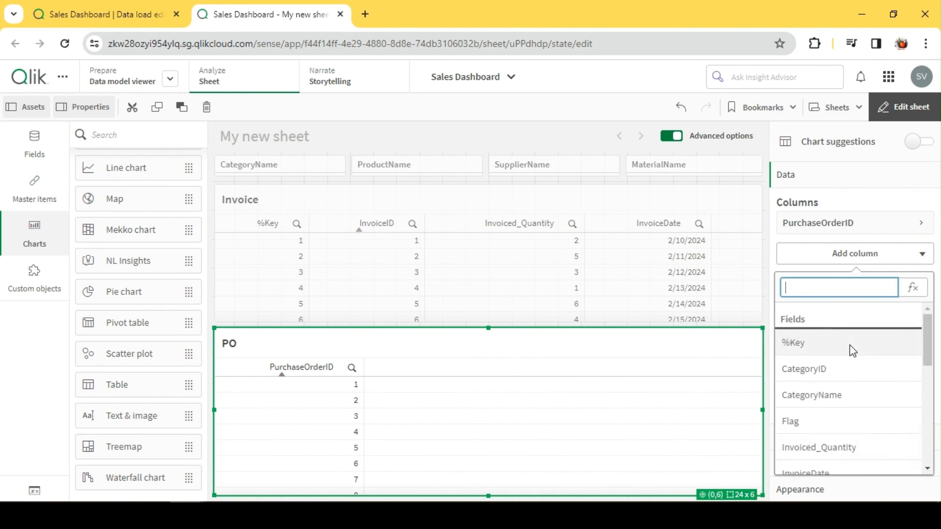
pyautogui.scroll(-6, 853, 351)
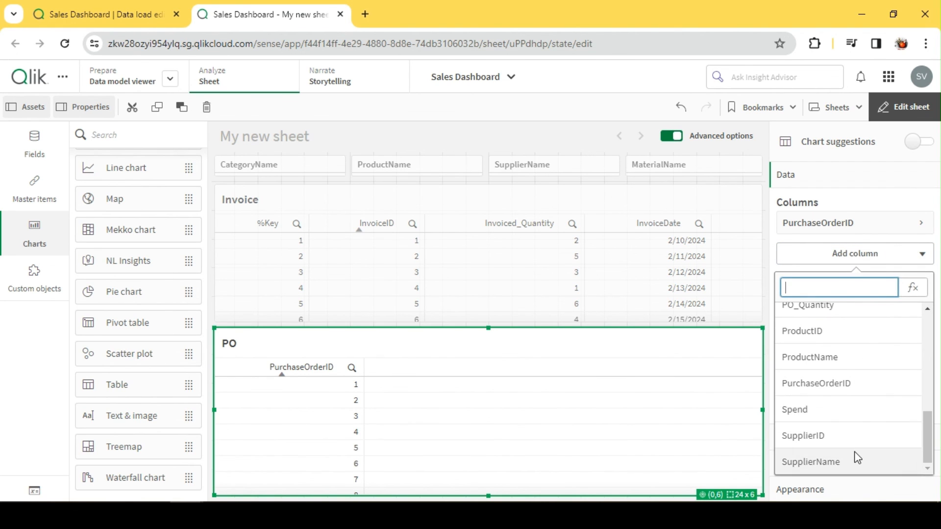
pyautogui.click(840, 306)
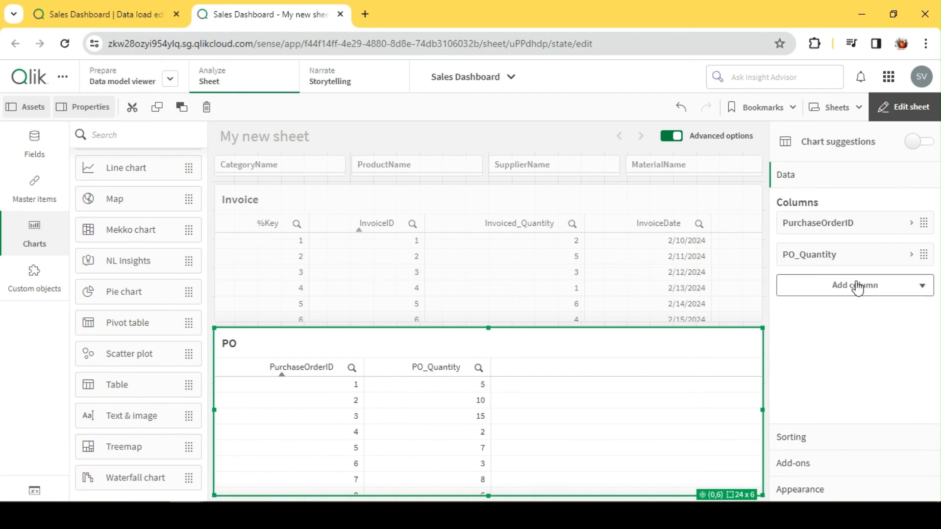
# Add OrderDate as a dimension column after PO_Quantity in the PO table.
pyautogui.click(857, 289)
pyautogui.click(833, 315)
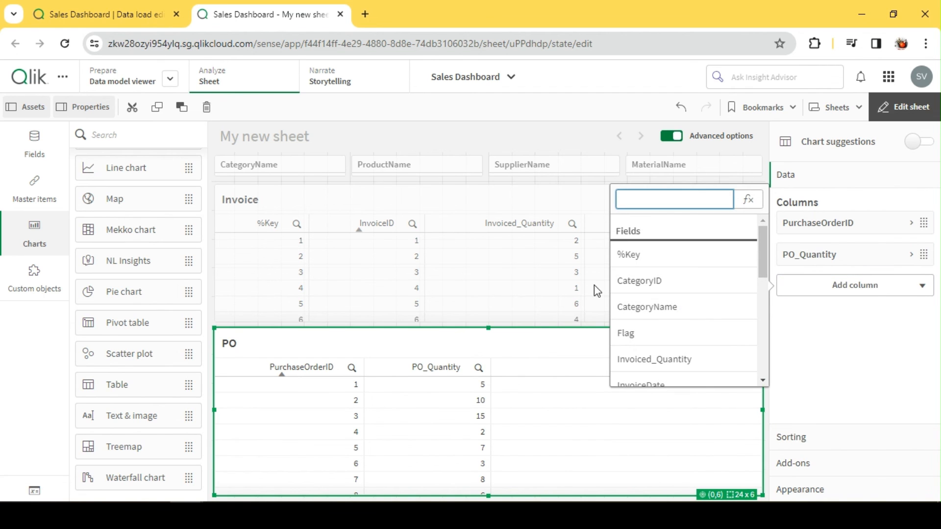
pyautogui.scroll(-4, 675, 299)
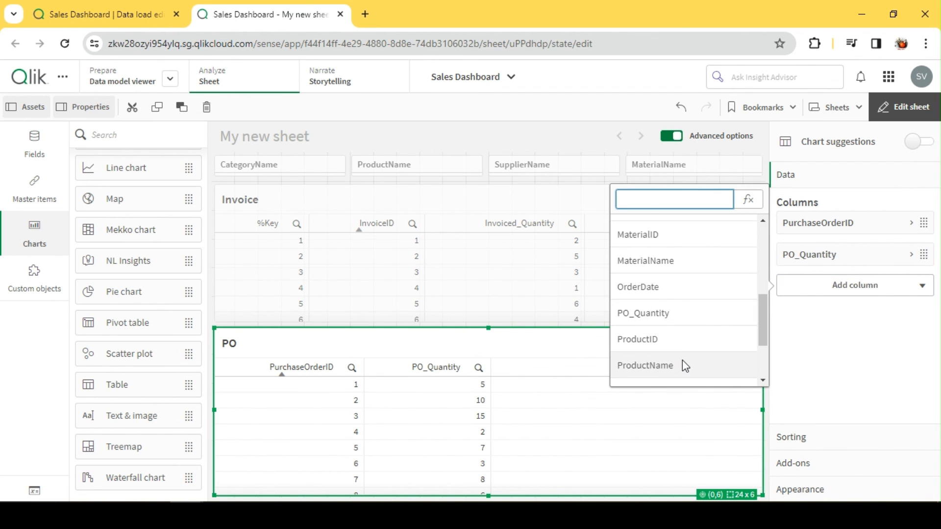
pyautogui.scroll(2, 693, 275)
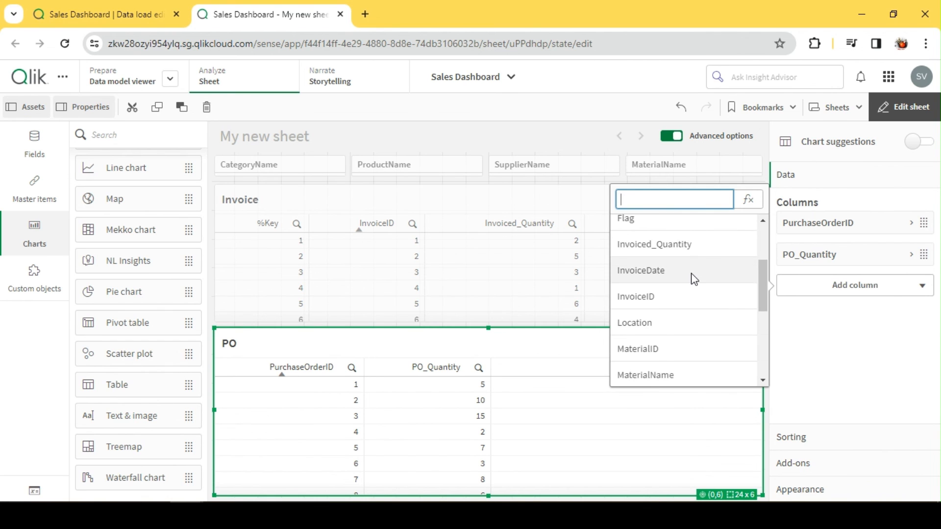
pyautogui.scroll(2, 691, 275)
pyautogui.scroll(-4, 691, 276)
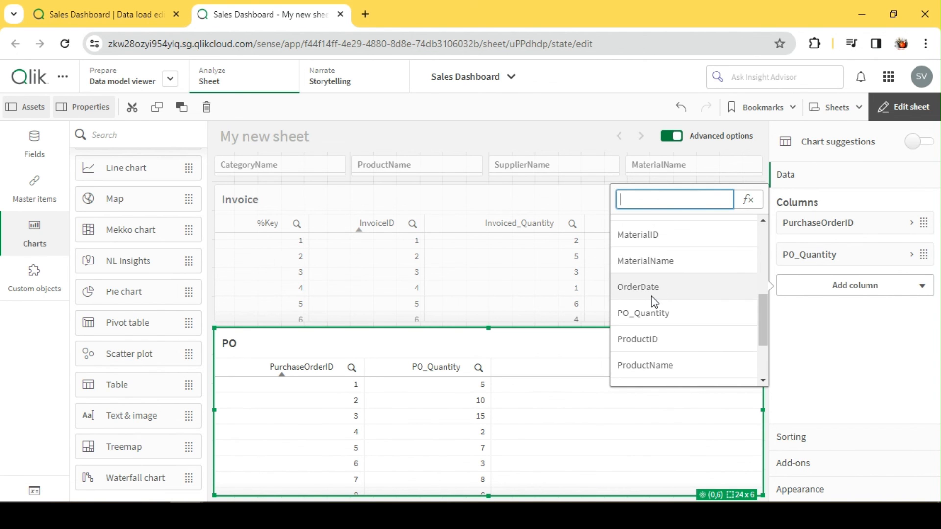
pyautogui.click(652, 297)
# Add %Key as a dimension column to the PO table and move it ahead of PurchaseOrderID.
pyautogui.click(871, 317)
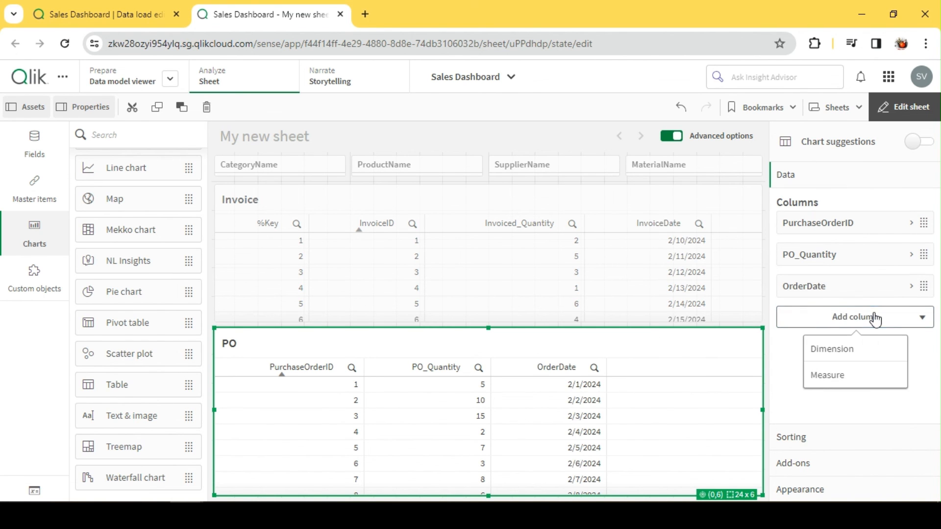
pyautogui.click(866, 350)
pyautogui.scroll(-5, 828, 240)
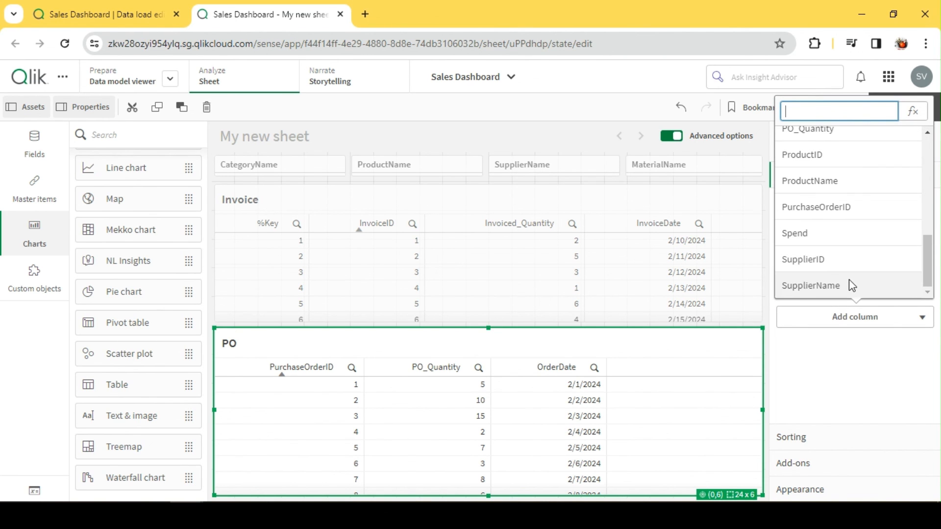
pyautogui.scroll(3, 853, 275)
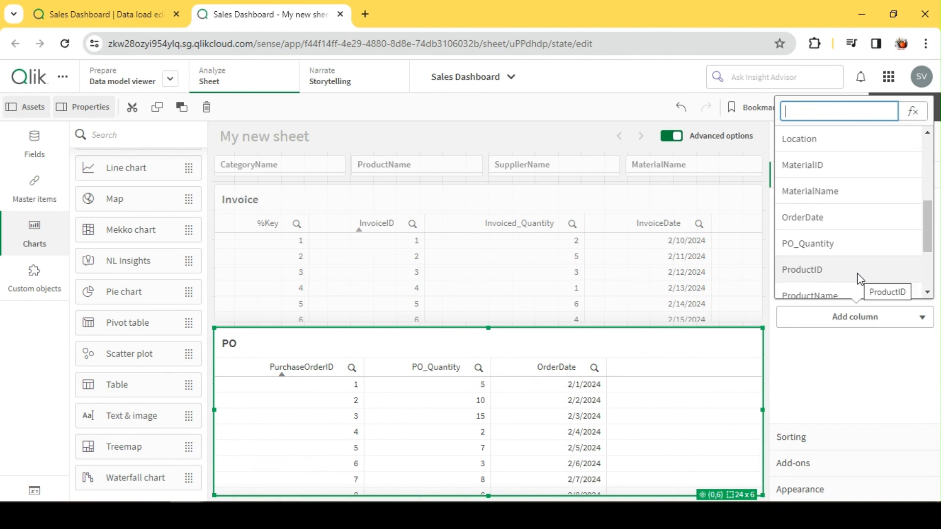
pyautogui.scroll(-3, 858, 273)
pyautogui.scroll(6, 844, 206)
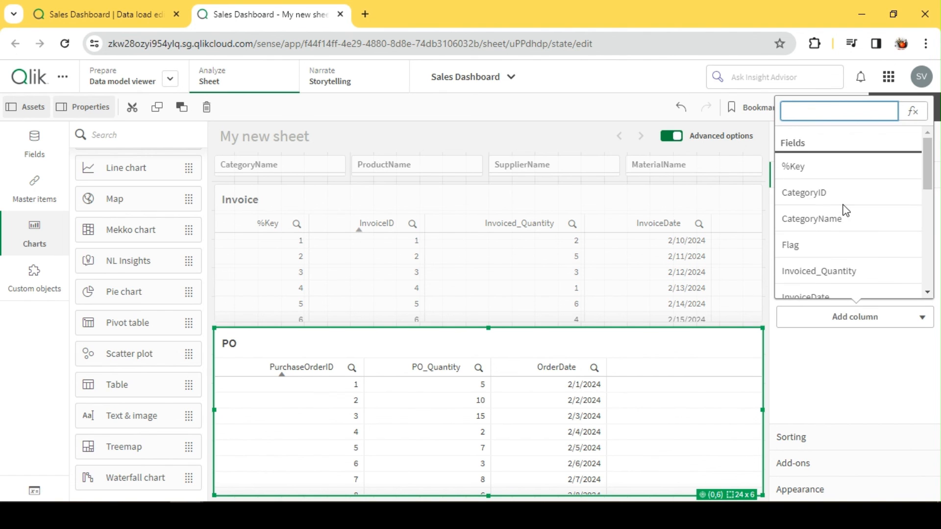
pyautogui.click(822, 171)
pyautogui.moveTo(840, 319); pyautogui.dragTo(834, 227)
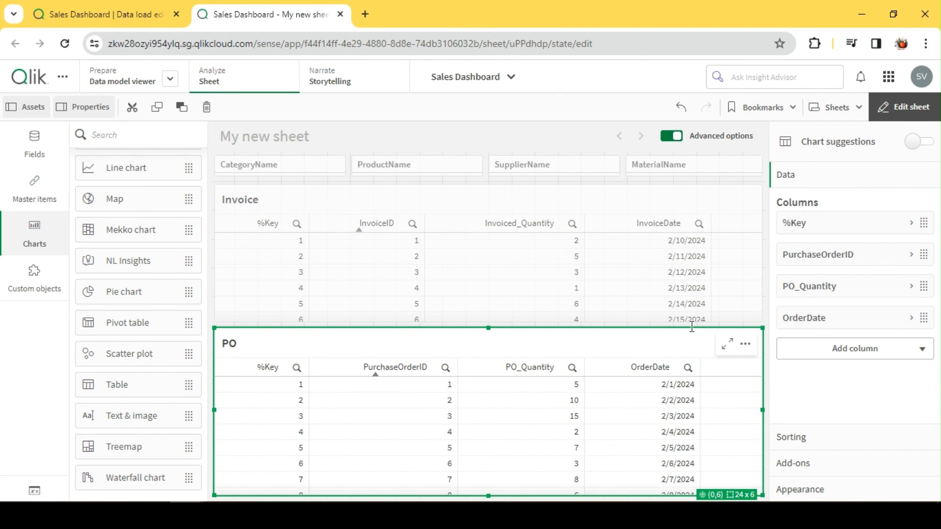
# Select the Invoice table for editing.
pyautogui.click(598, 204)
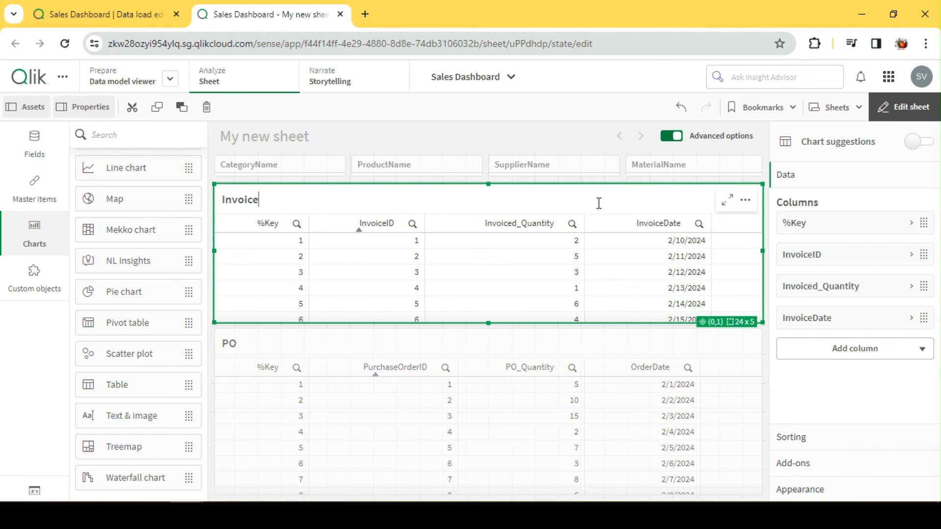
pyautogui.click(867, 352)
pyautogui.click(847, 382)
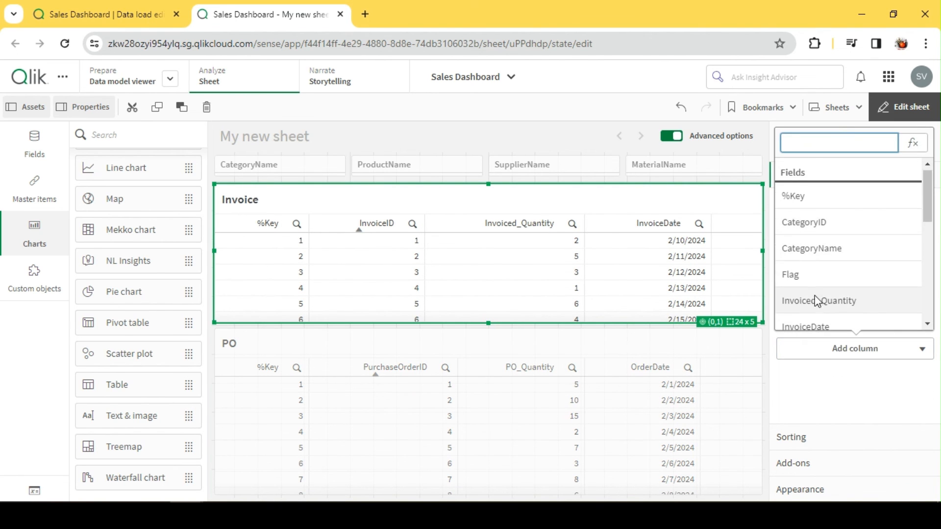
pyautogui.scroll(-2, 828, 285)
pyautogui.click(840, 361)
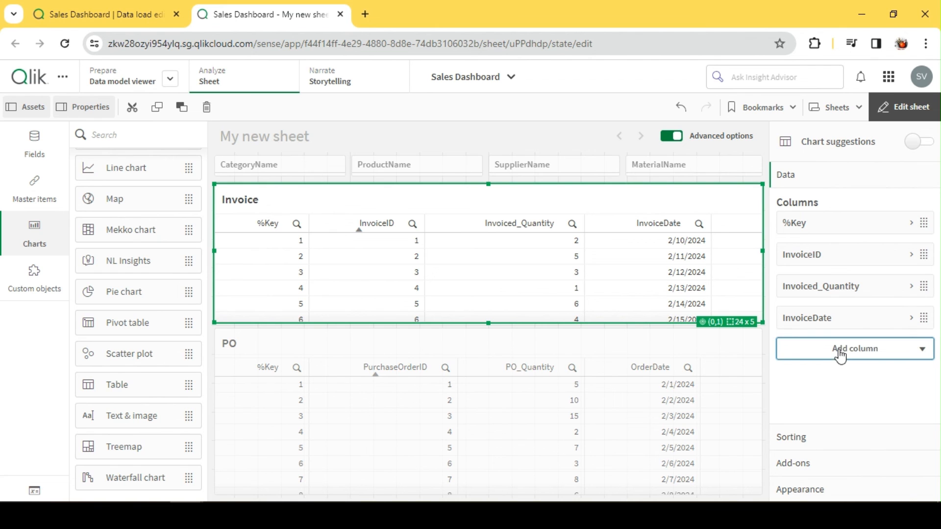
# Add Sum(Spend) as a measure column to the Invoice table, filtering the fields by "sp".
pyautogui.click(840, 355)
pyautogui.click(841, 405)
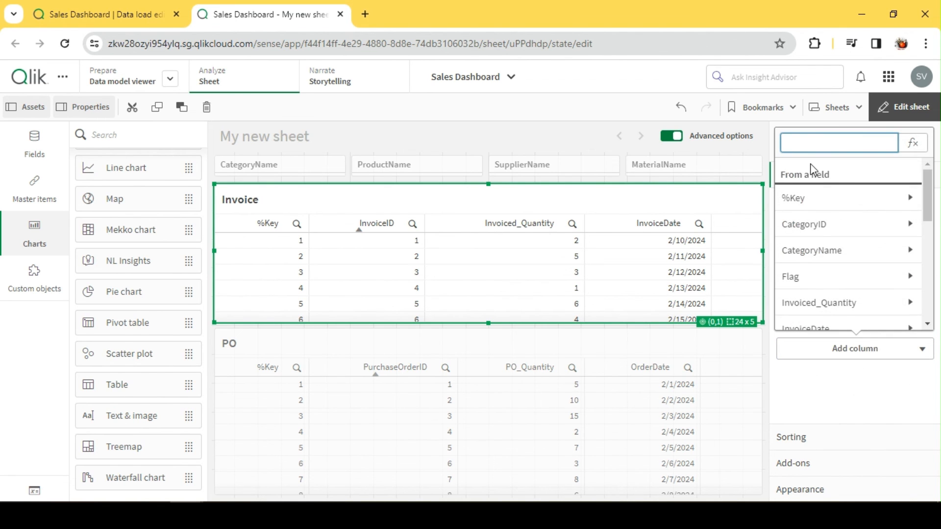
pyautogui.write('sp')
pyautogui.click(819, 196)
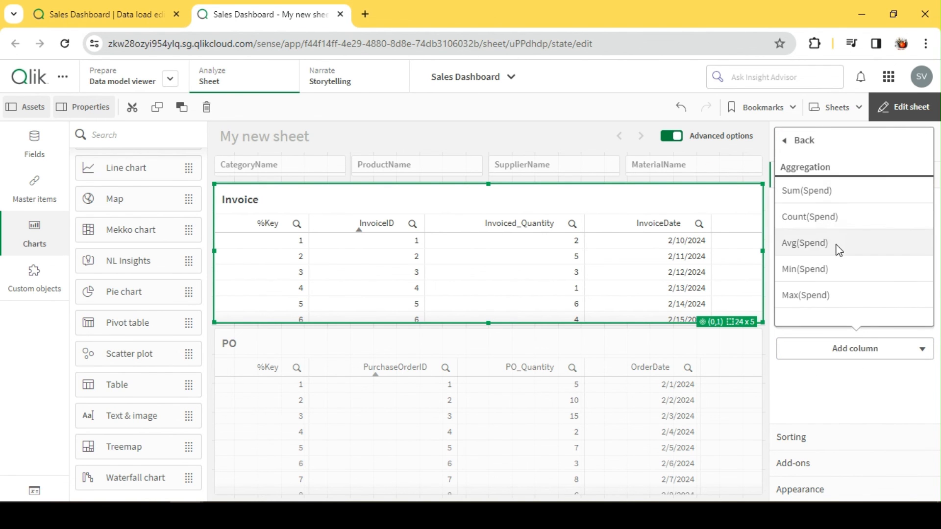
pyautogui.click(833, 192)
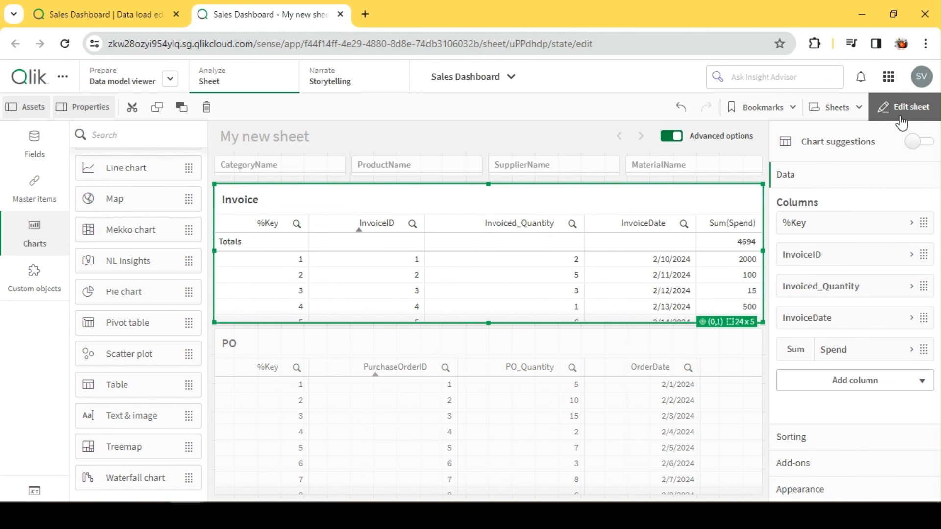
# Set the number formatting of the Invoice table's Sum(Spend) column to Money and finish editing the sheet.
pyautogui.click(852, 361)
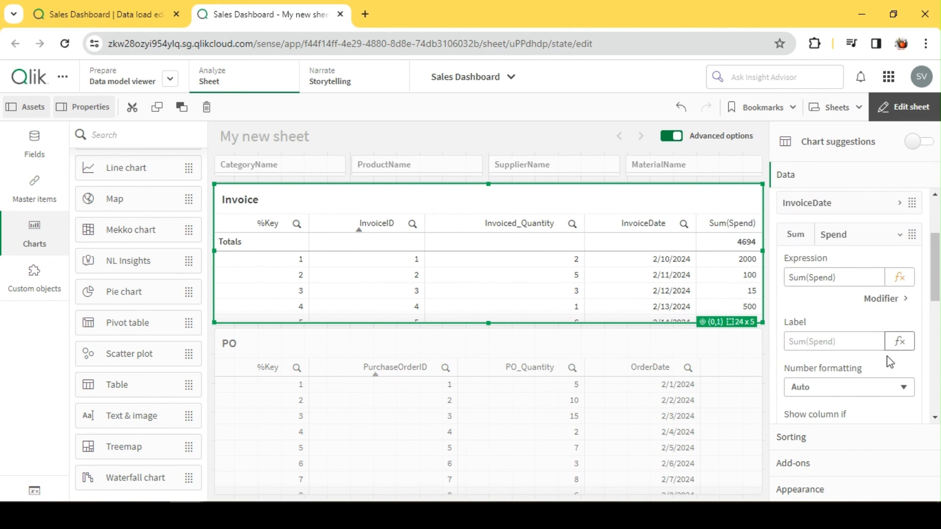
pyautogui.click(901, 387)
pyautogui.click(829, 429)
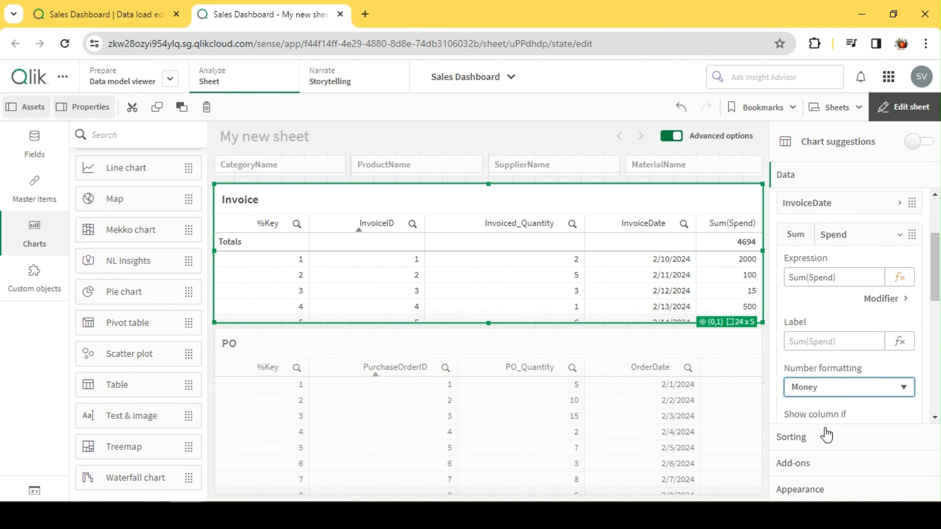
pyautogui.click(927, 116)
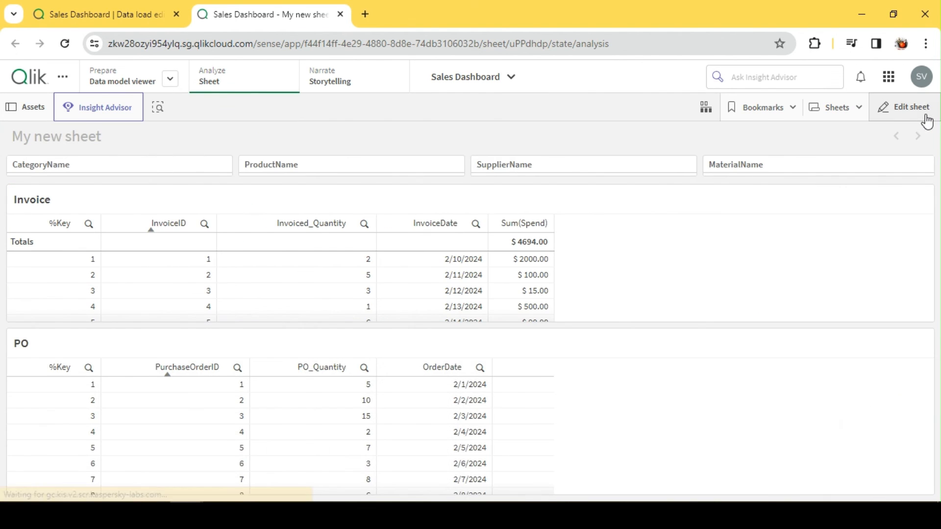
# Filter the sheet to the Electronics category in CategoryName.
pyautogui.click(125, 169)
pyautogui.click(44, 305)
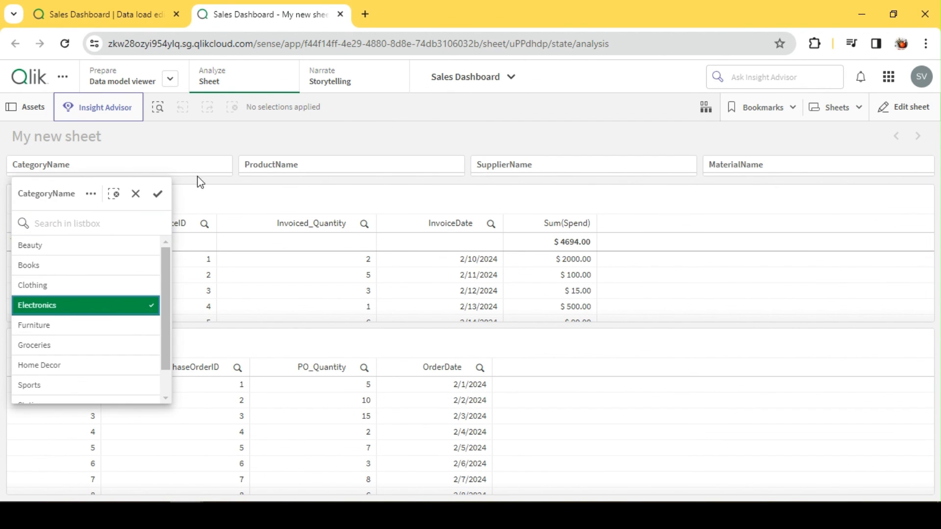
pyautogui.click(231, 144)
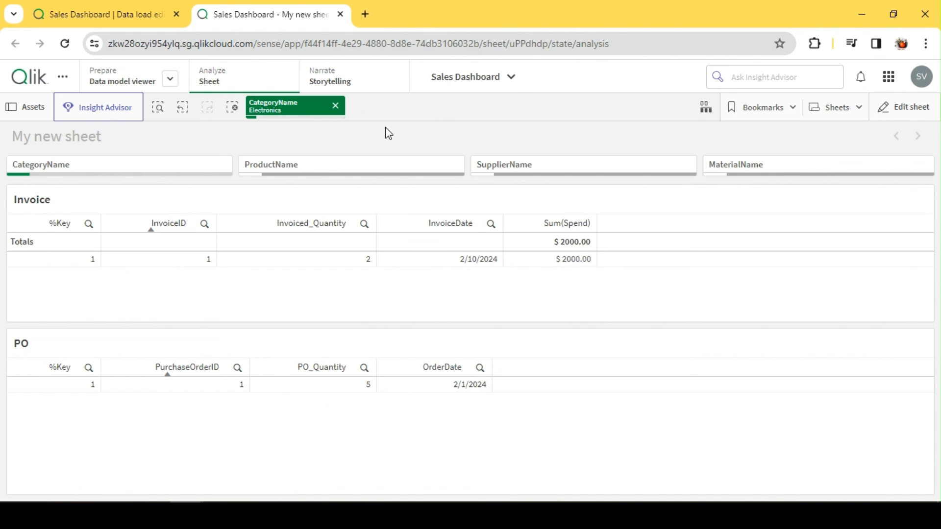
# Add Beauty and Books to the current CategoryName selection.
pyautogui.click(279, 108)
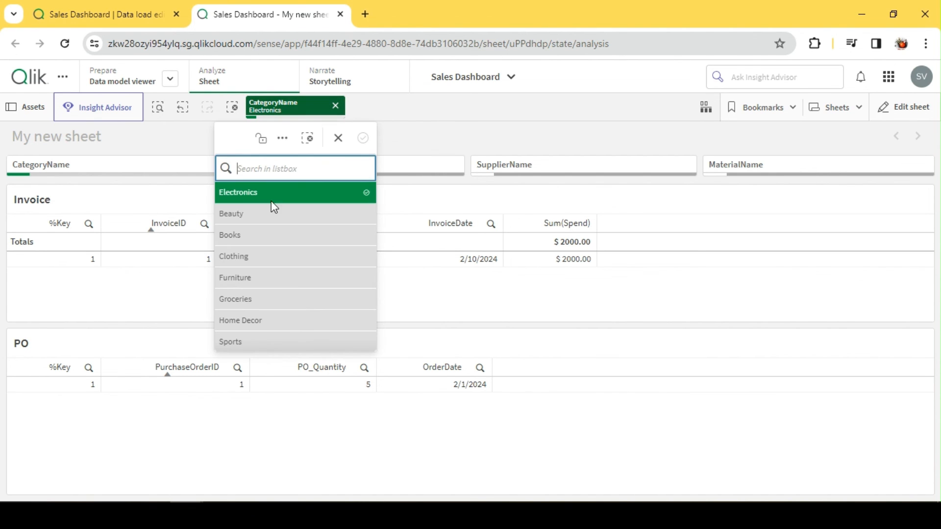
pyautogui.click(260, 217)
pyautogui.click(259, 240)
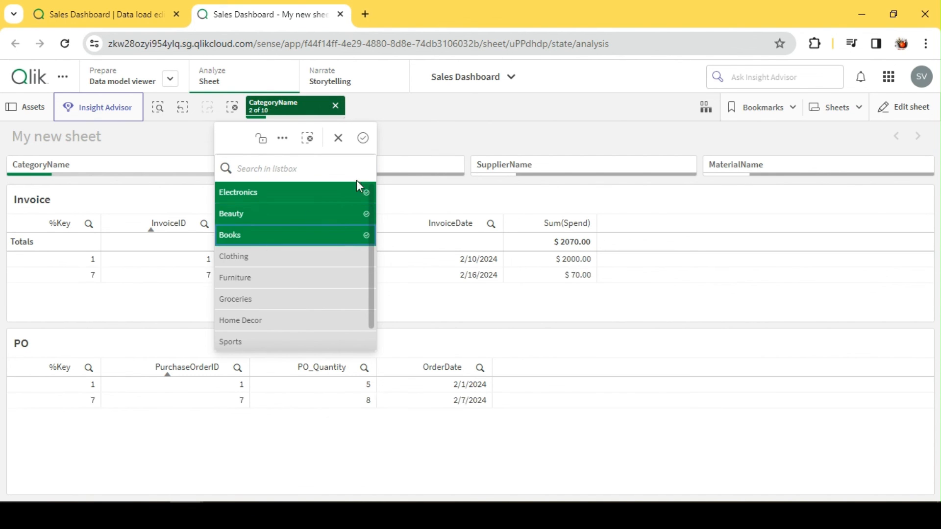
pyautogui.click(421, 142)
# Filter the sheet to the suppliers Book Haven and Tech World in SupplierName.
pyautogui.click(533, 178)
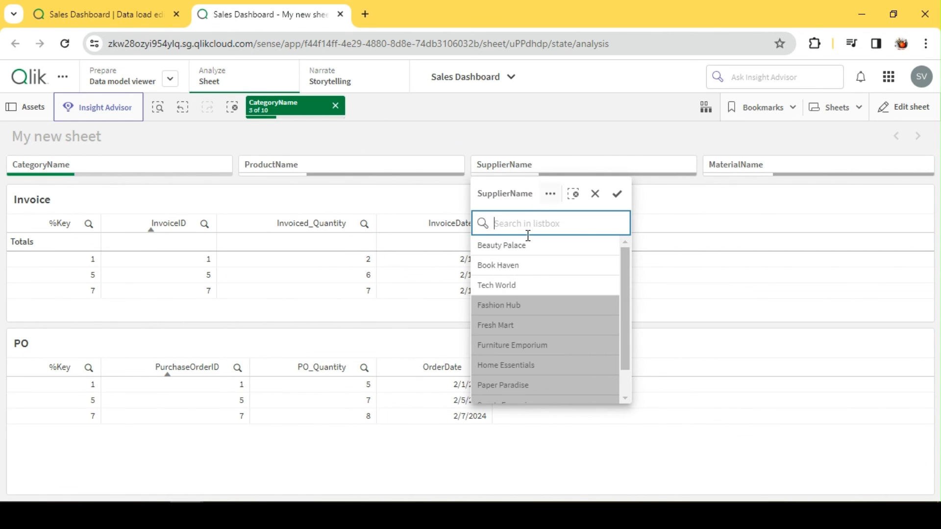
pyautogui.click(514, 265)
pyautogui.click(515, 282)
pyautogui.click(581, 151)
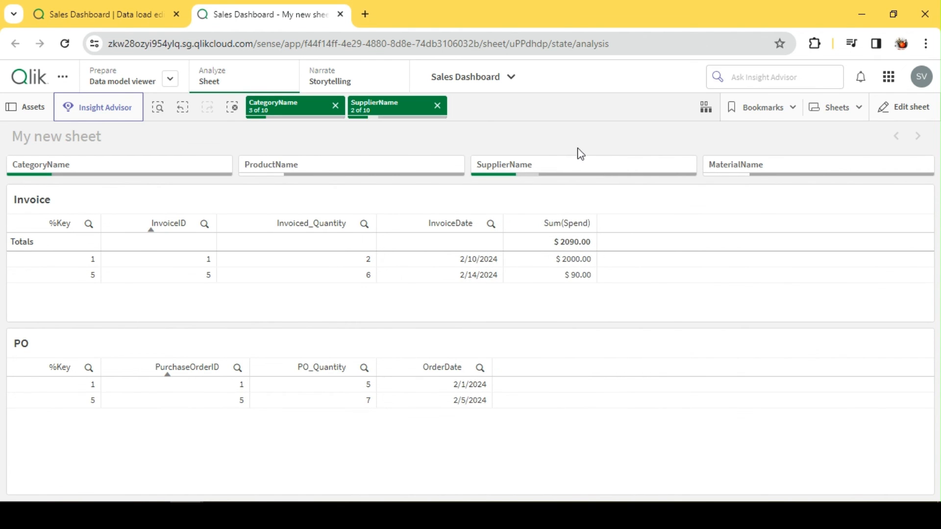